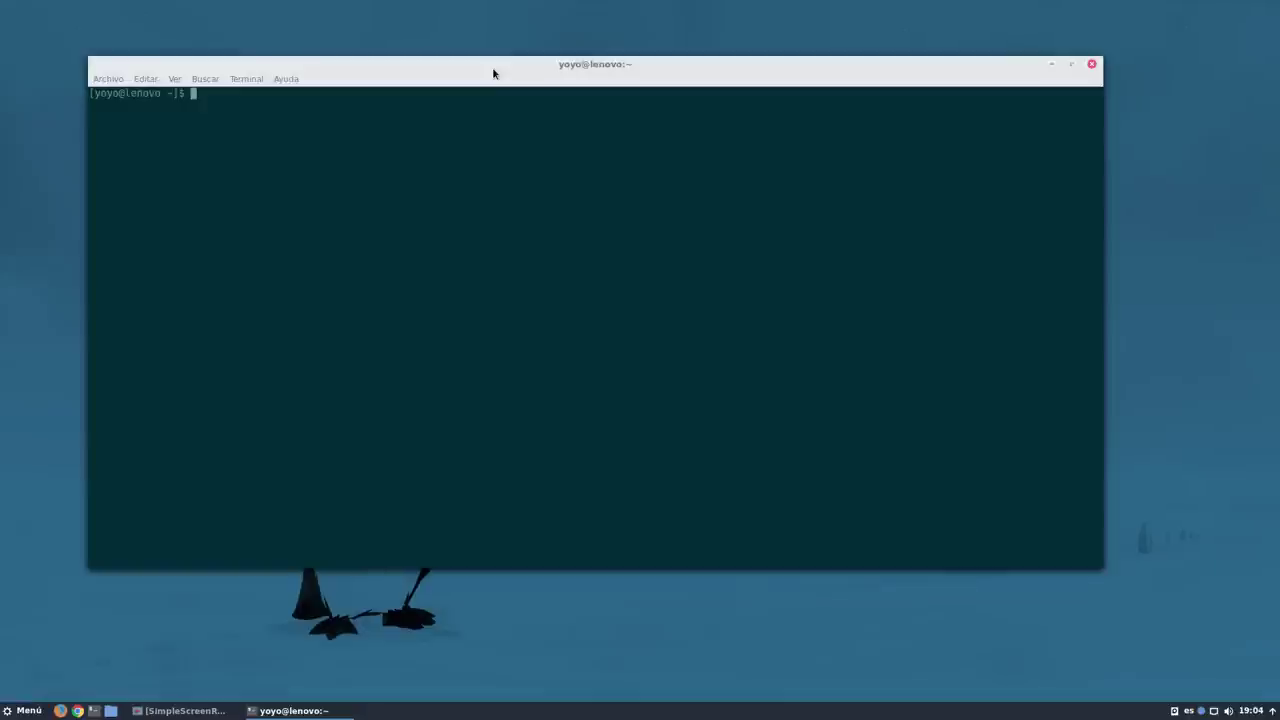
Start installing the Plank dock with the command sudo pacman -S plank and authenticate with the account password.
text(sudo pacman)
key(BackSpace)
key(BackSpace)
key(BackSpace)
text(man -S plank)
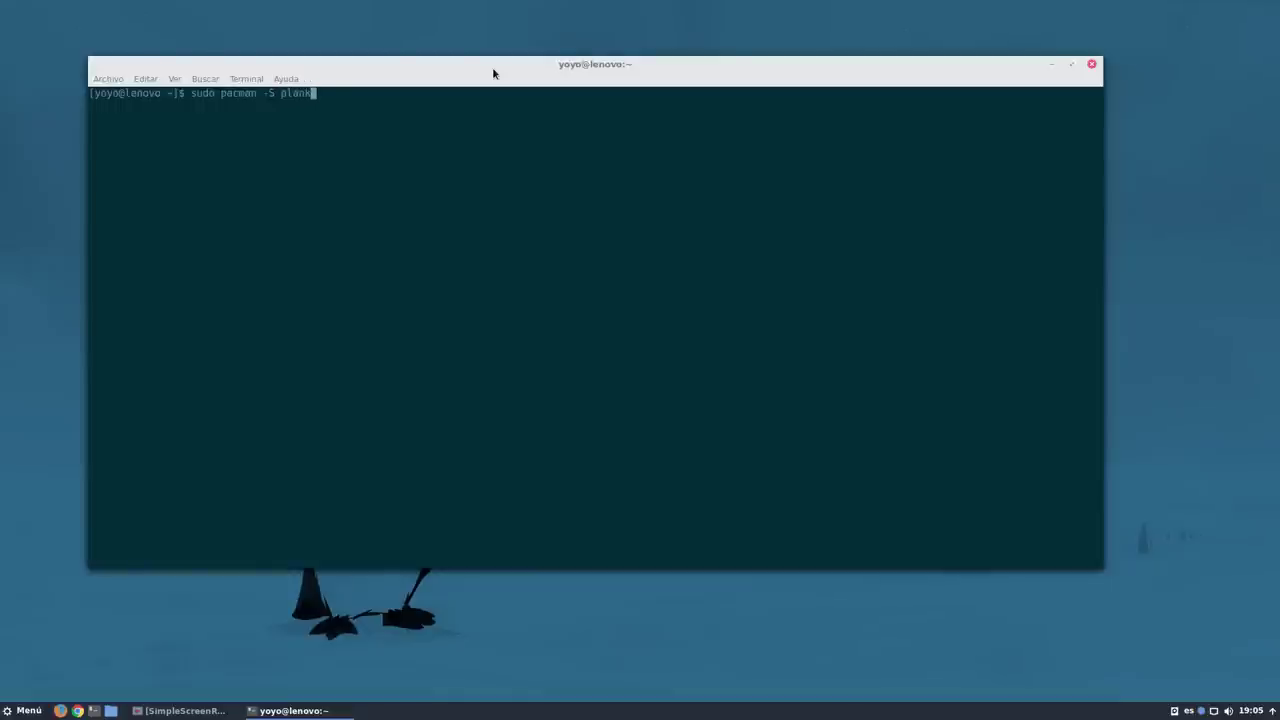
key(Return)
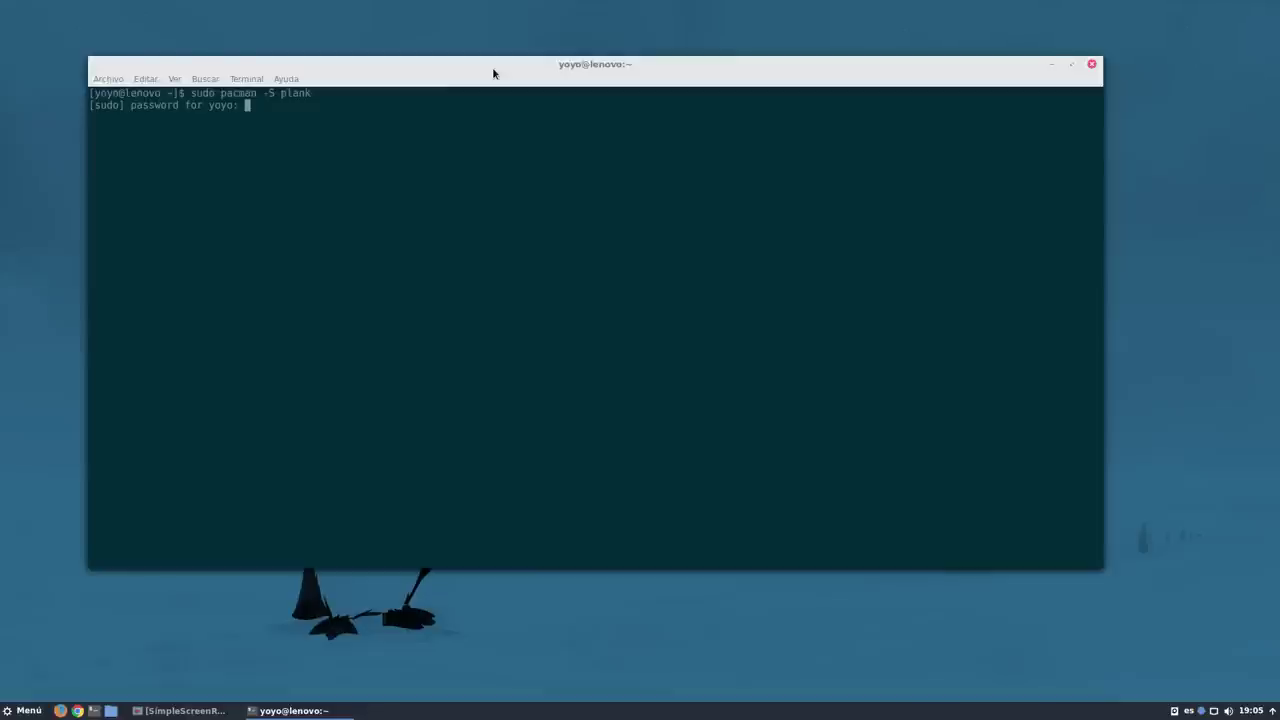
key(Return)
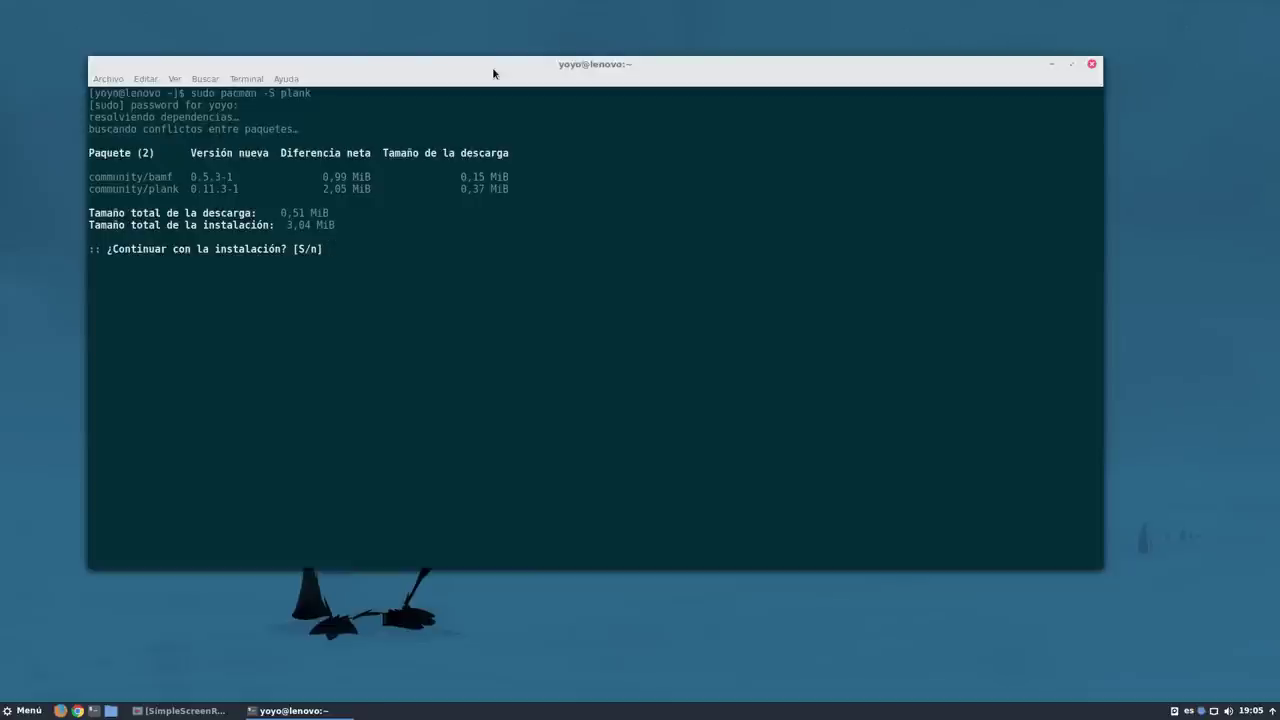
Accept the package installation with s and close the terminal once it finishes.
text(s)
key(Return)
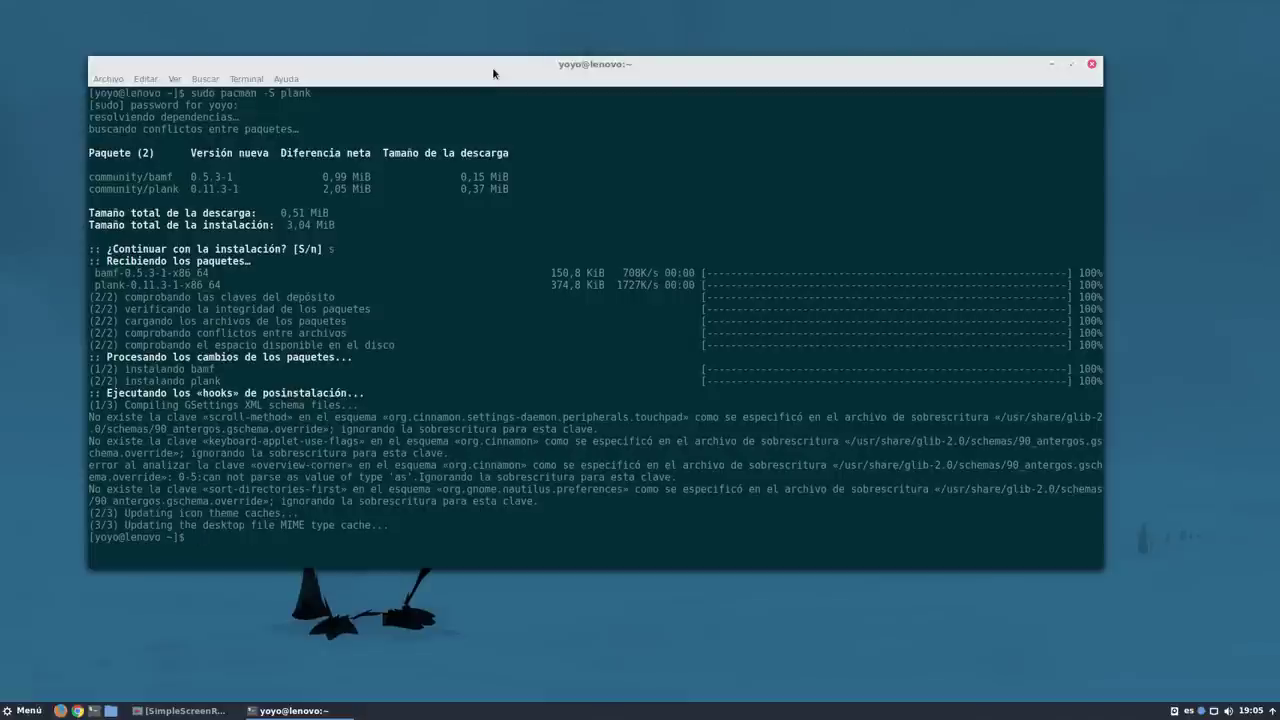
click(1092, 64)
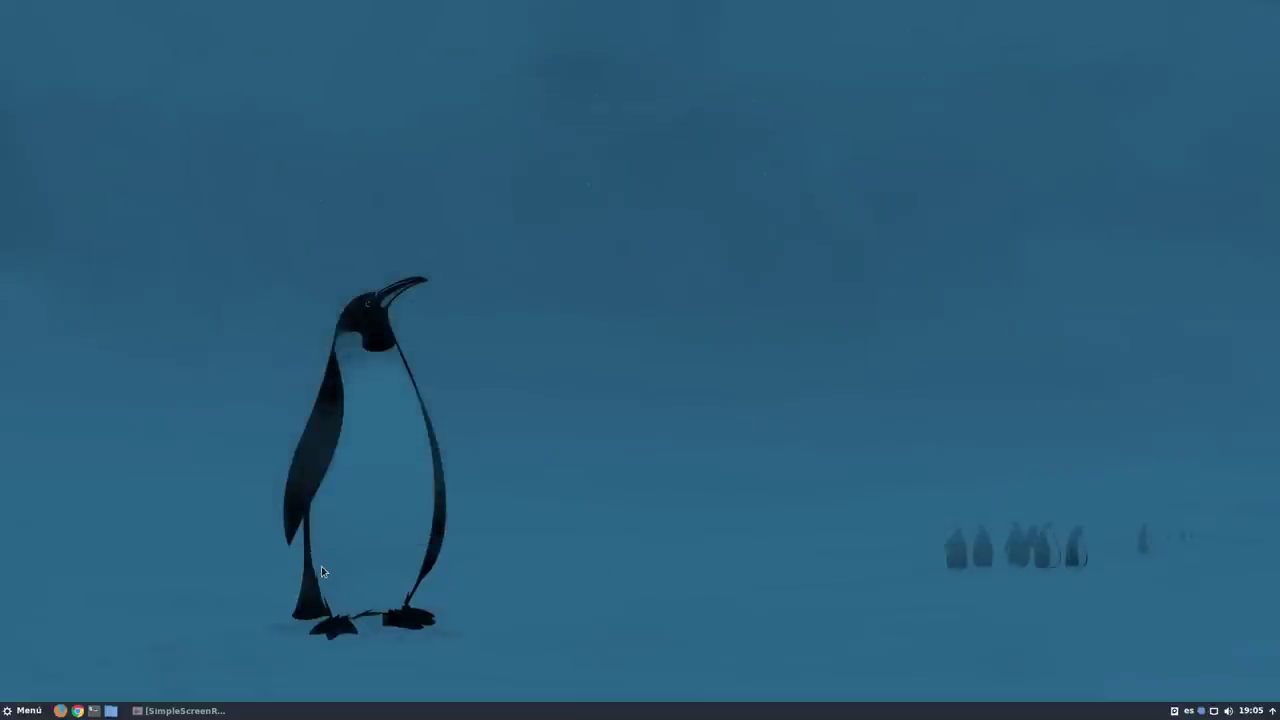
Find Plank by searching the applications for "pla" and launch it.
click(22, 710)
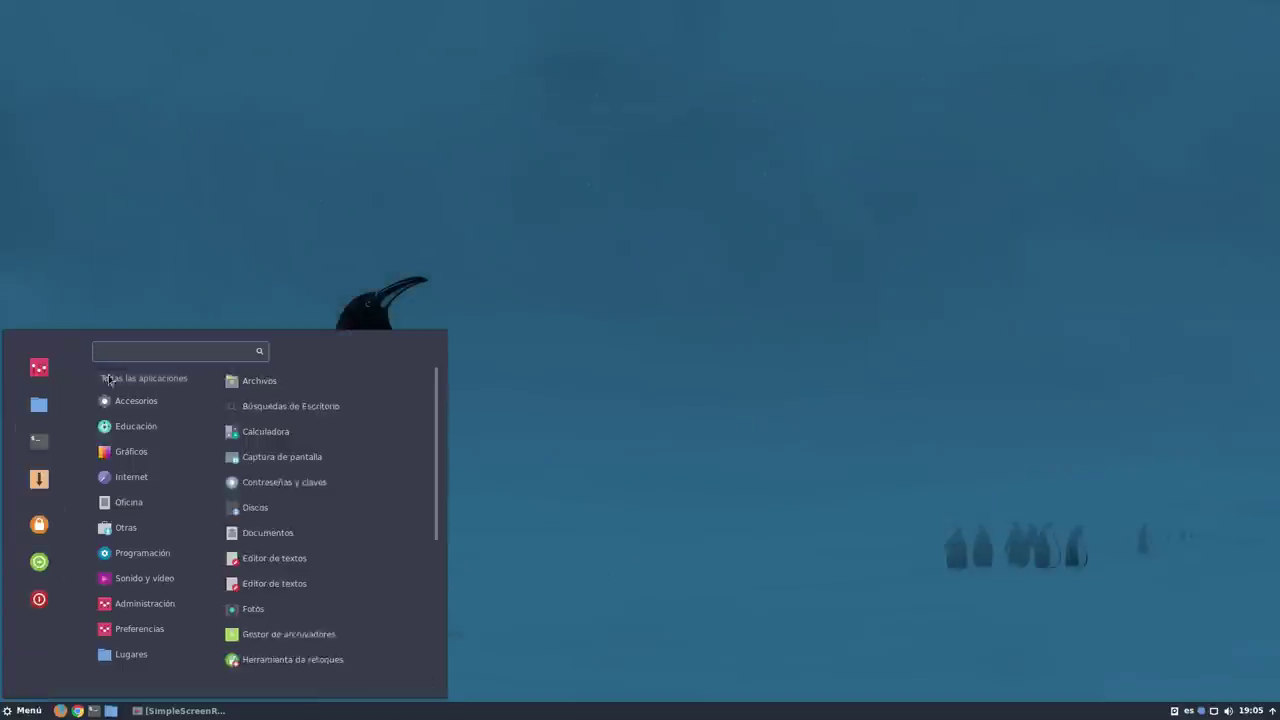
text(pla)
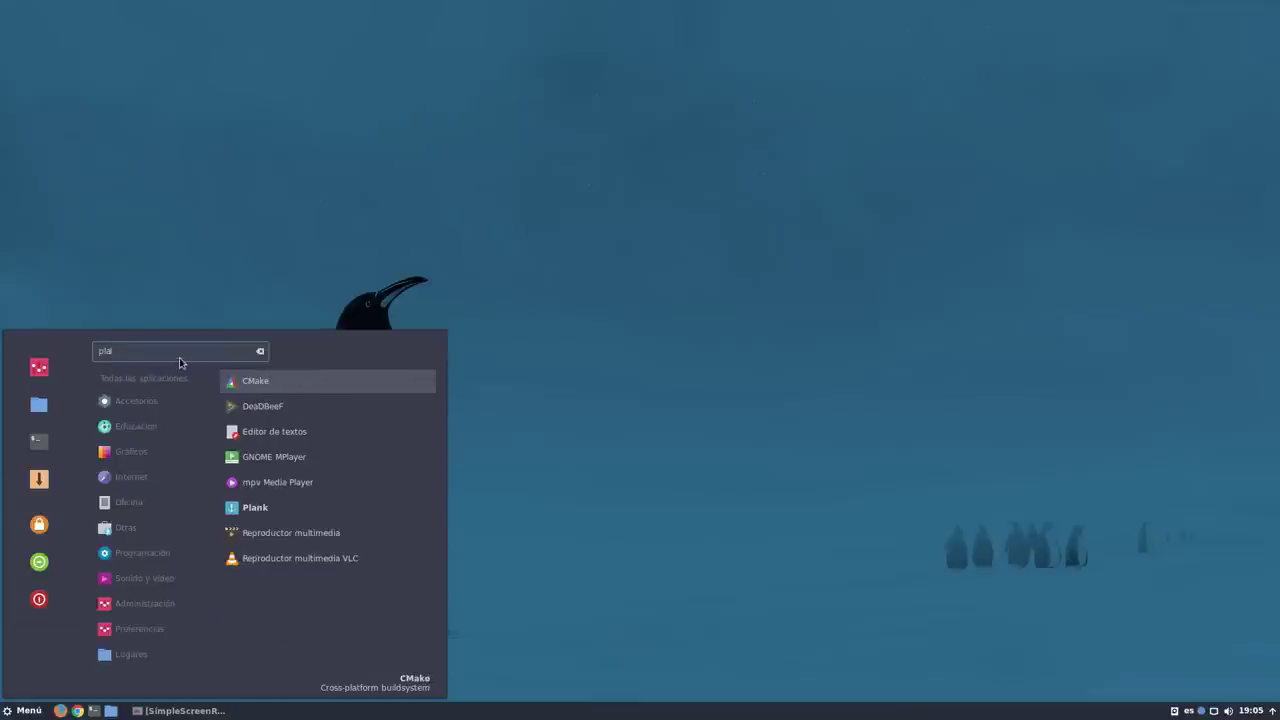
key(Down)
key(Down)
key(Down)
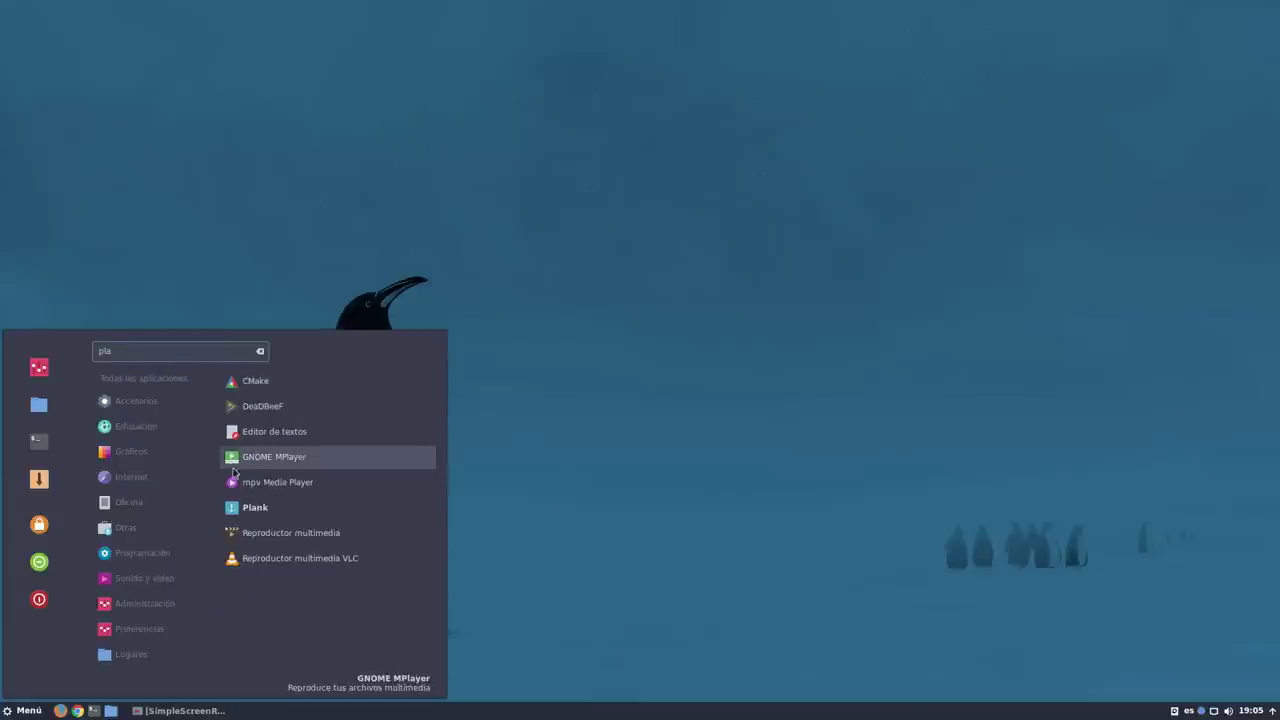
key(Down)
key(Down)
key(Return)
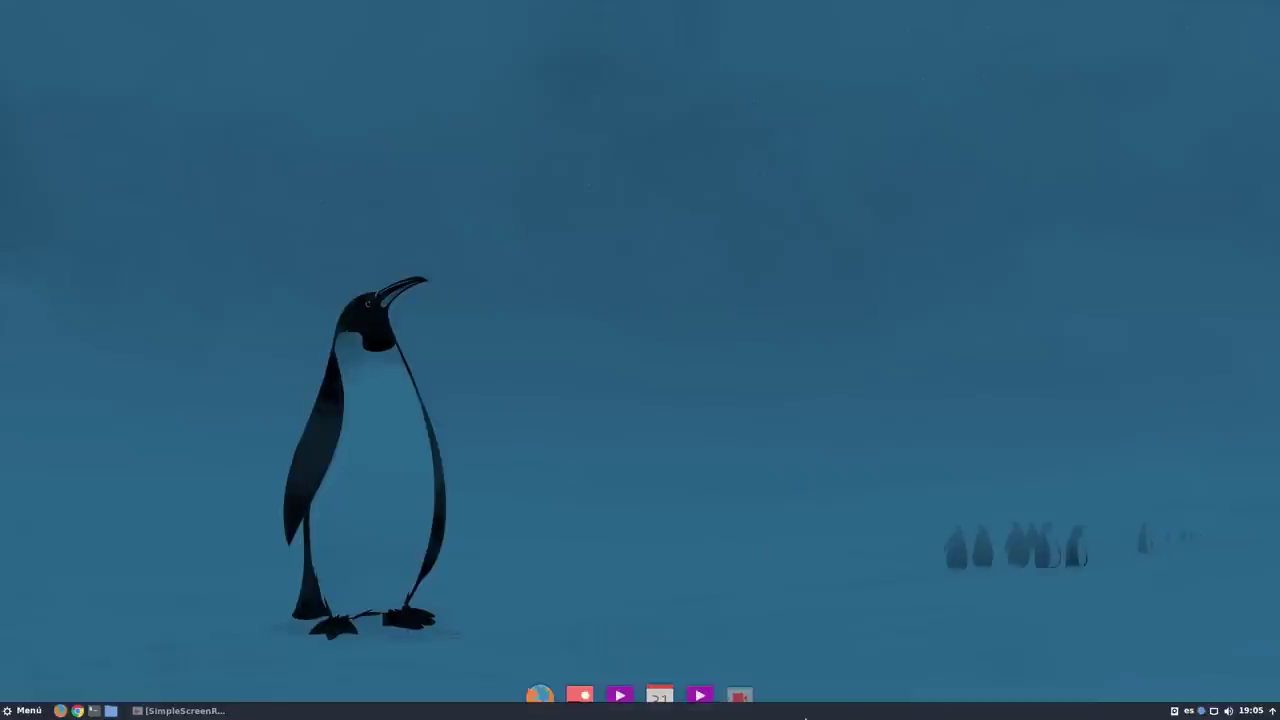
Move the desktop panel to the top edge of the screen.
right_click(841, 716)
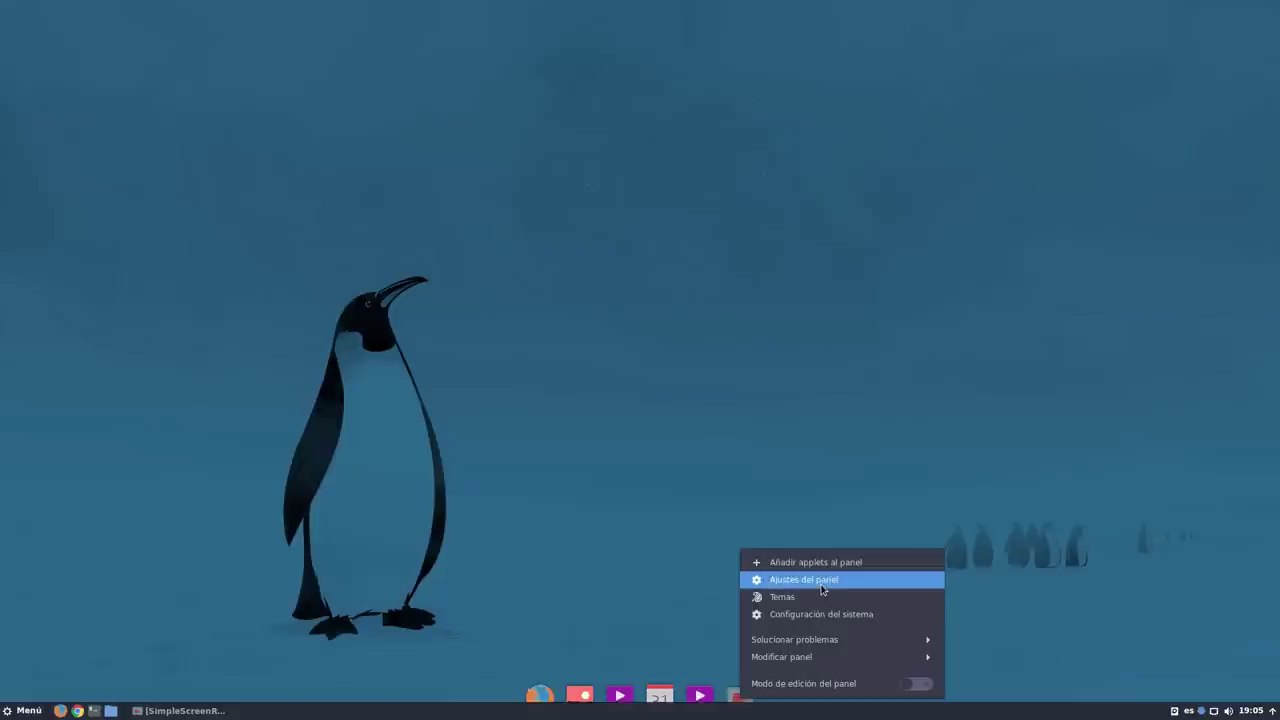
click(818, 657)
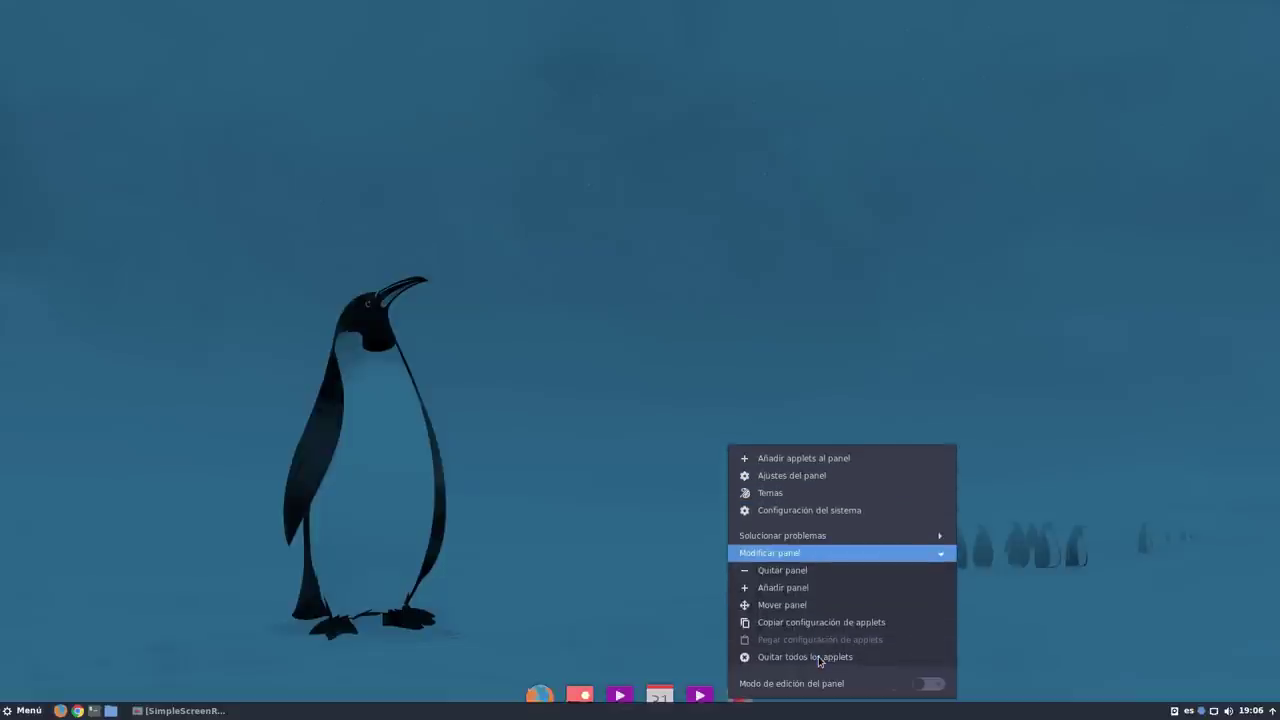
click(787, 606)
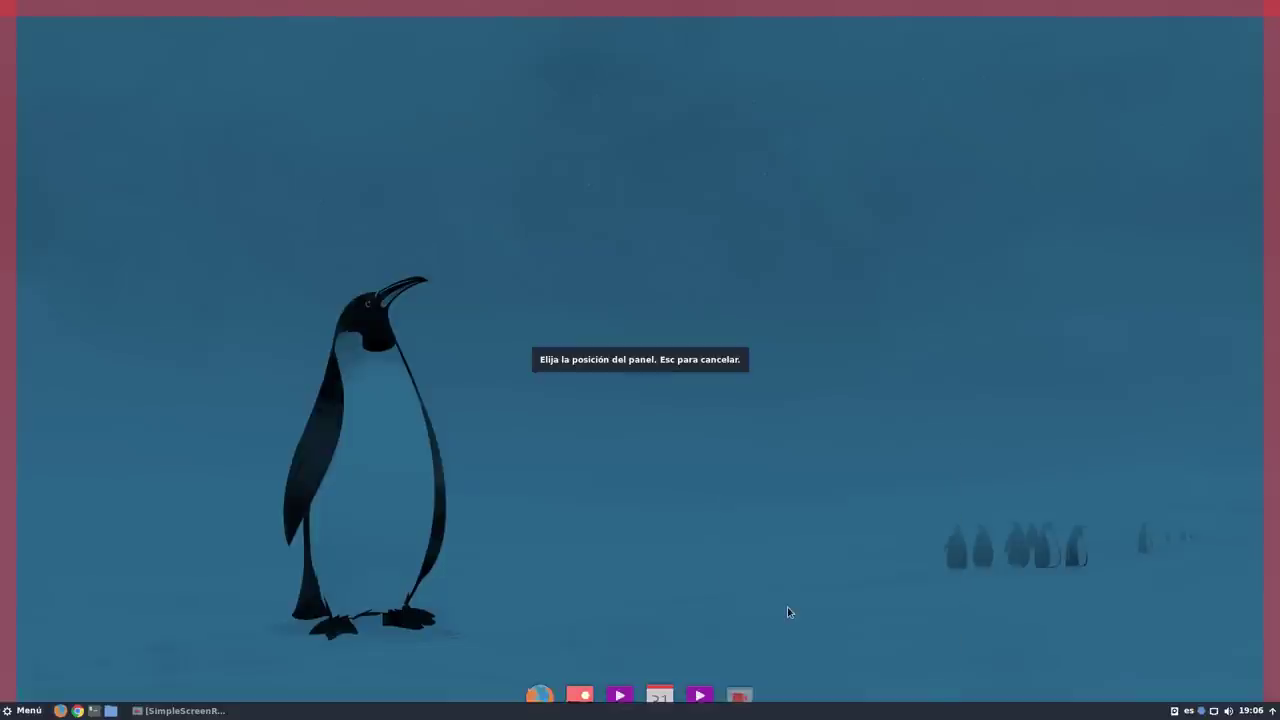
click(541, 13)
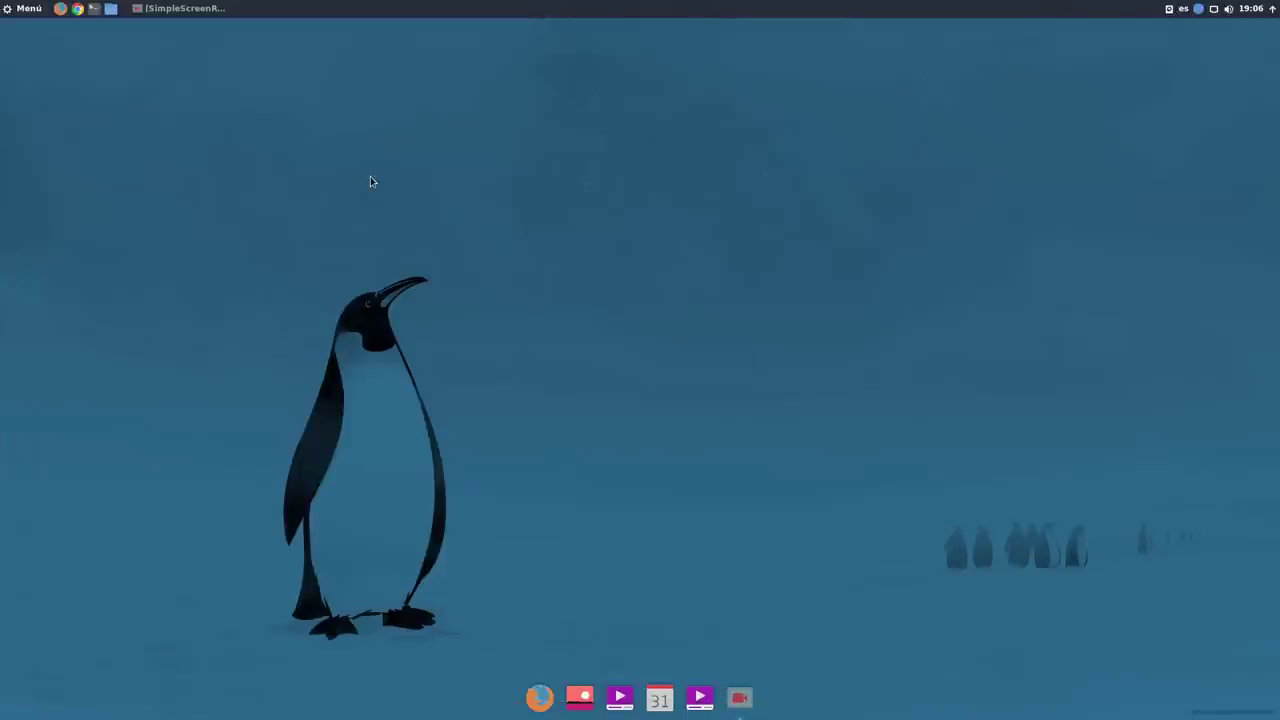
Remove the pink picture launcher and the first purple video launcher from the dock.
mouse_move(137, 6)
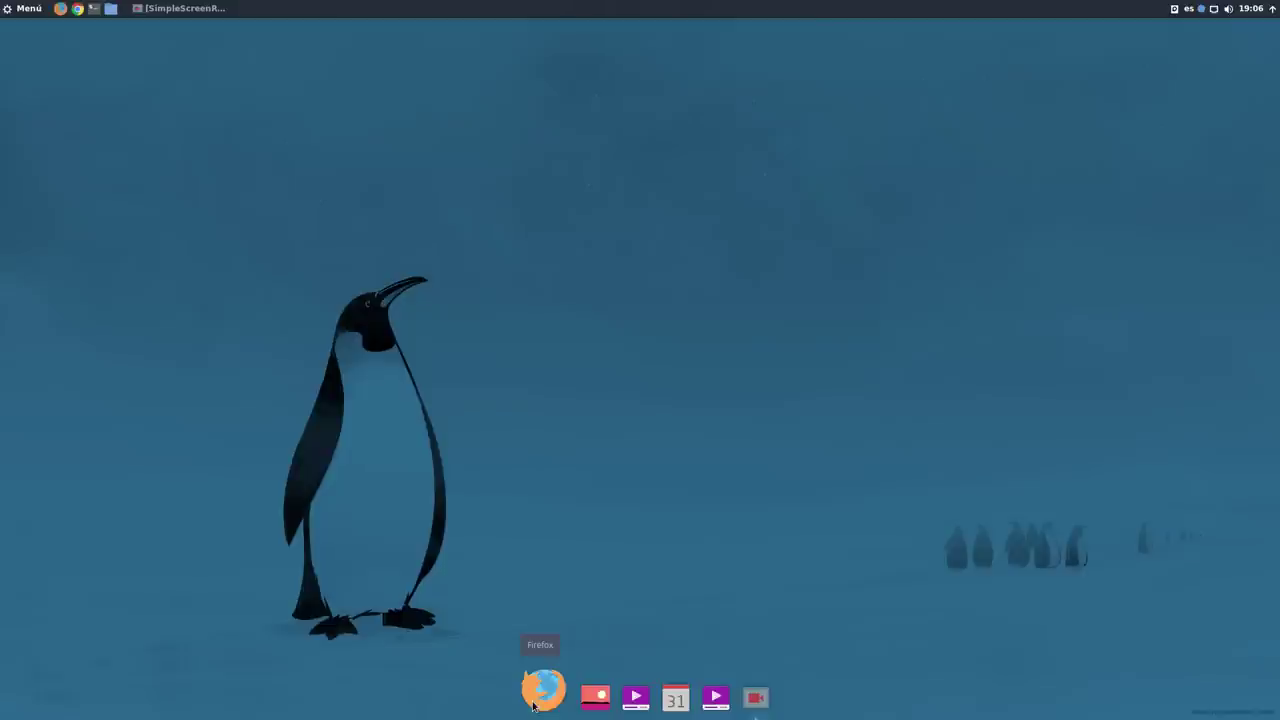
right_click(586, 692)
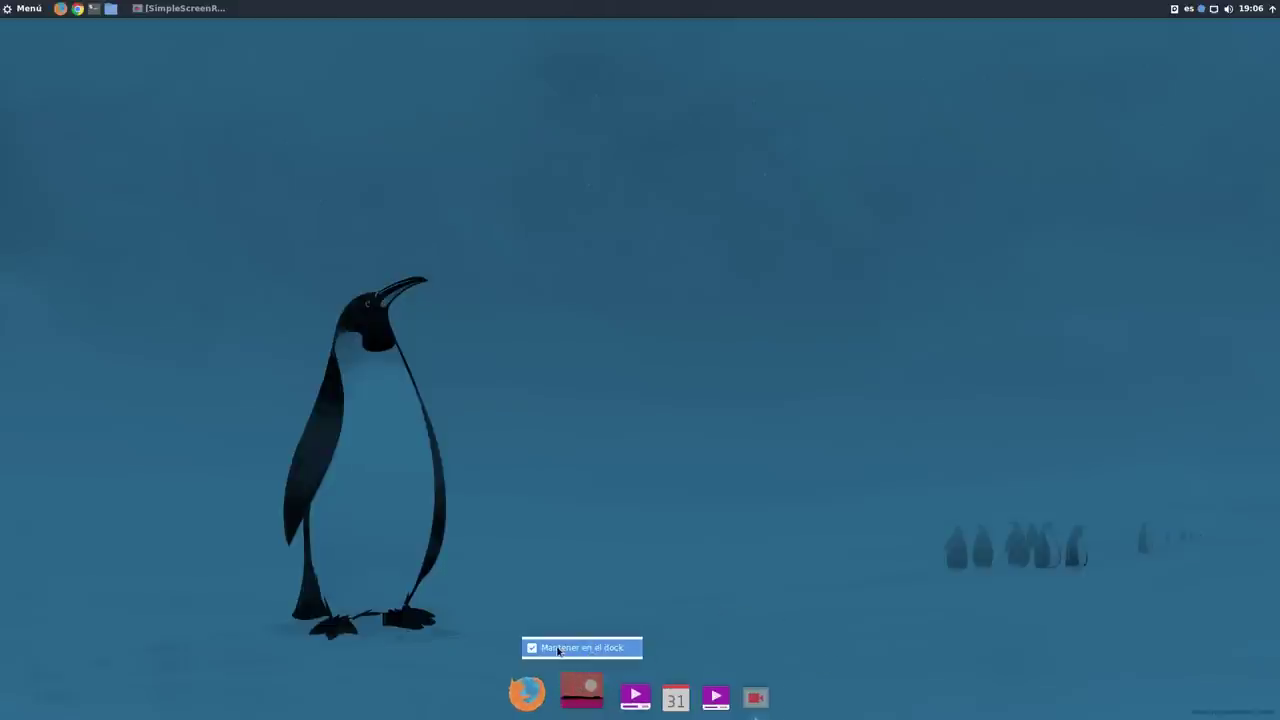
click(572, 648)
right_click(600, 690)
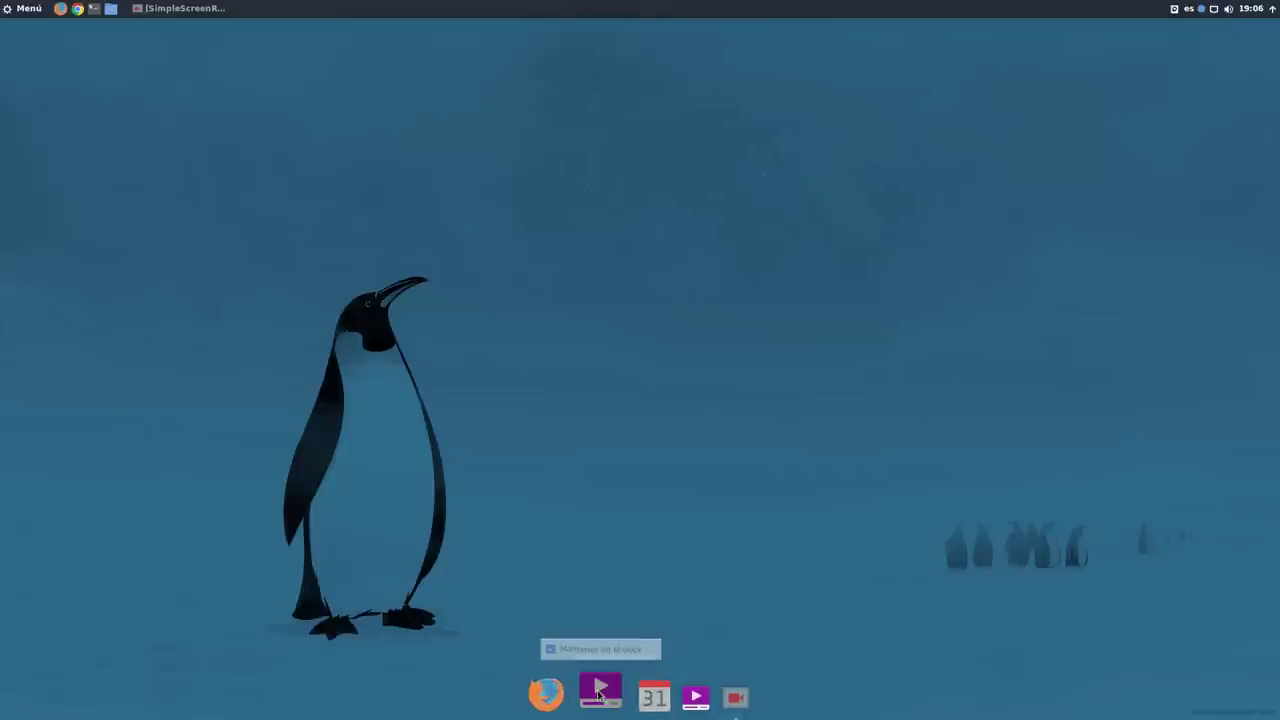
click(596, 648)
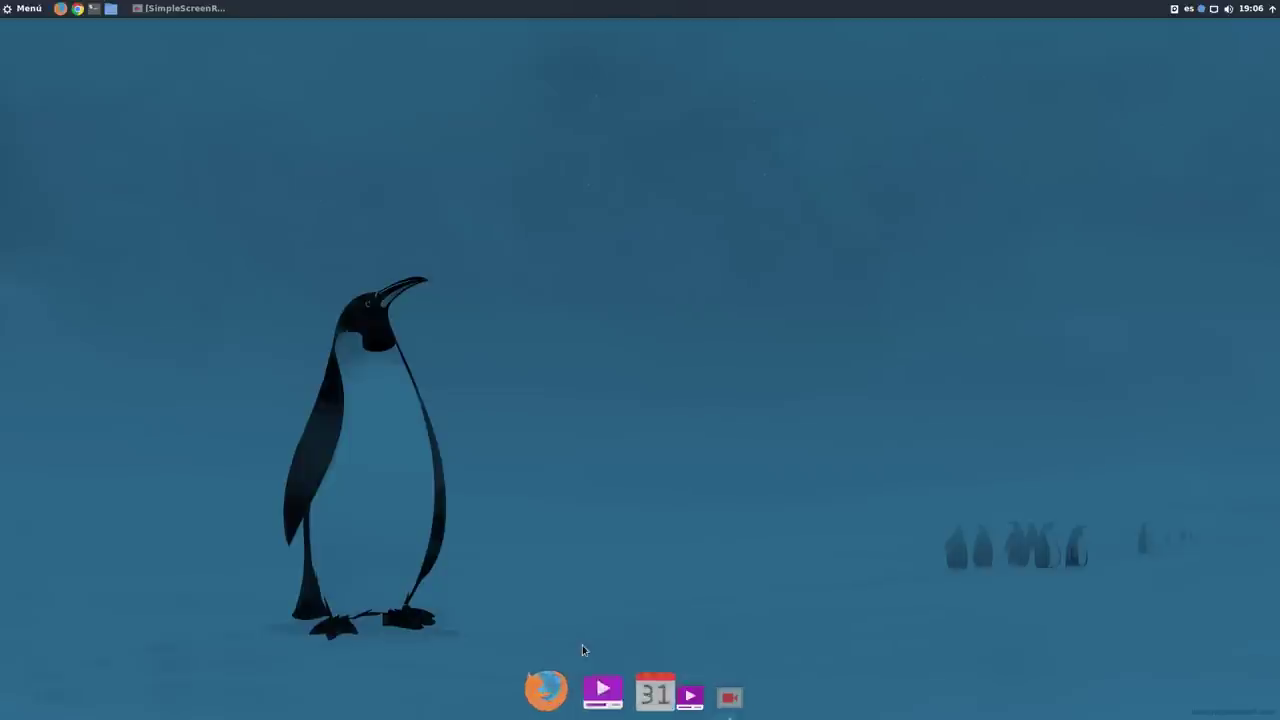
Launch Google Chrome and tile its window over the upper half of the screen, leaving the dock uncovered.
click(20, 8)
mouse_move(160, 168)
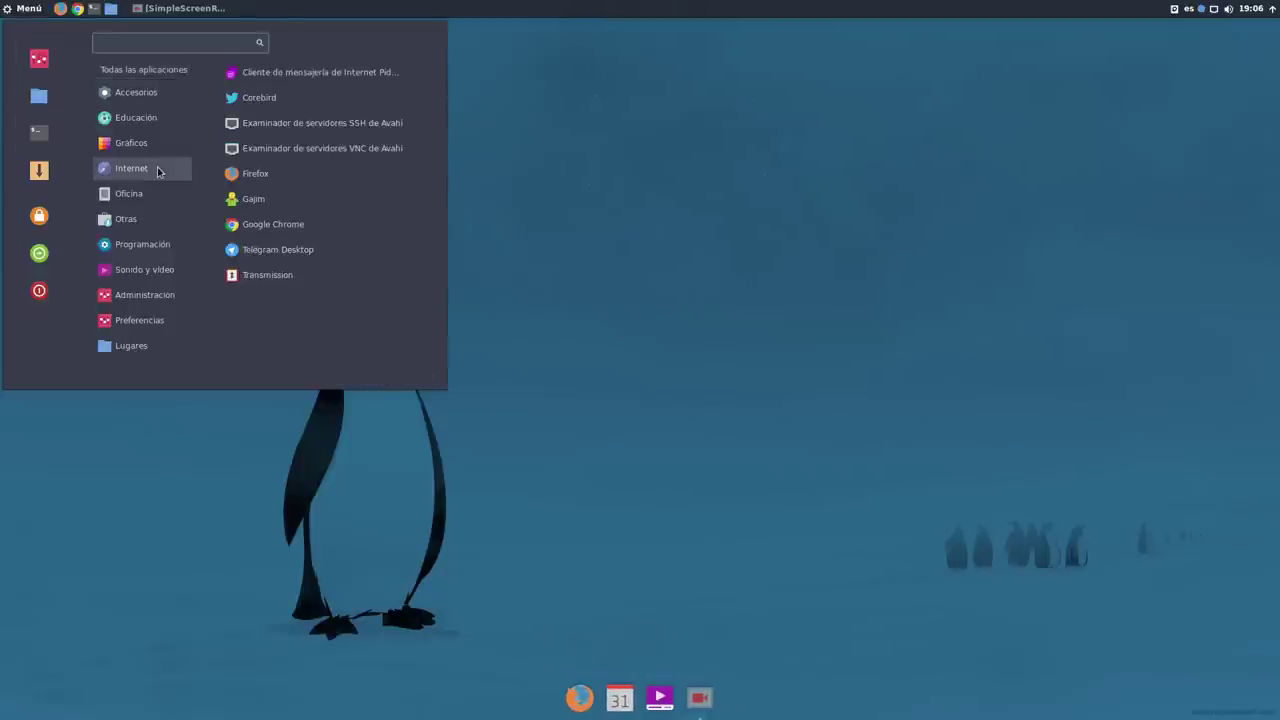
click(255, 222)
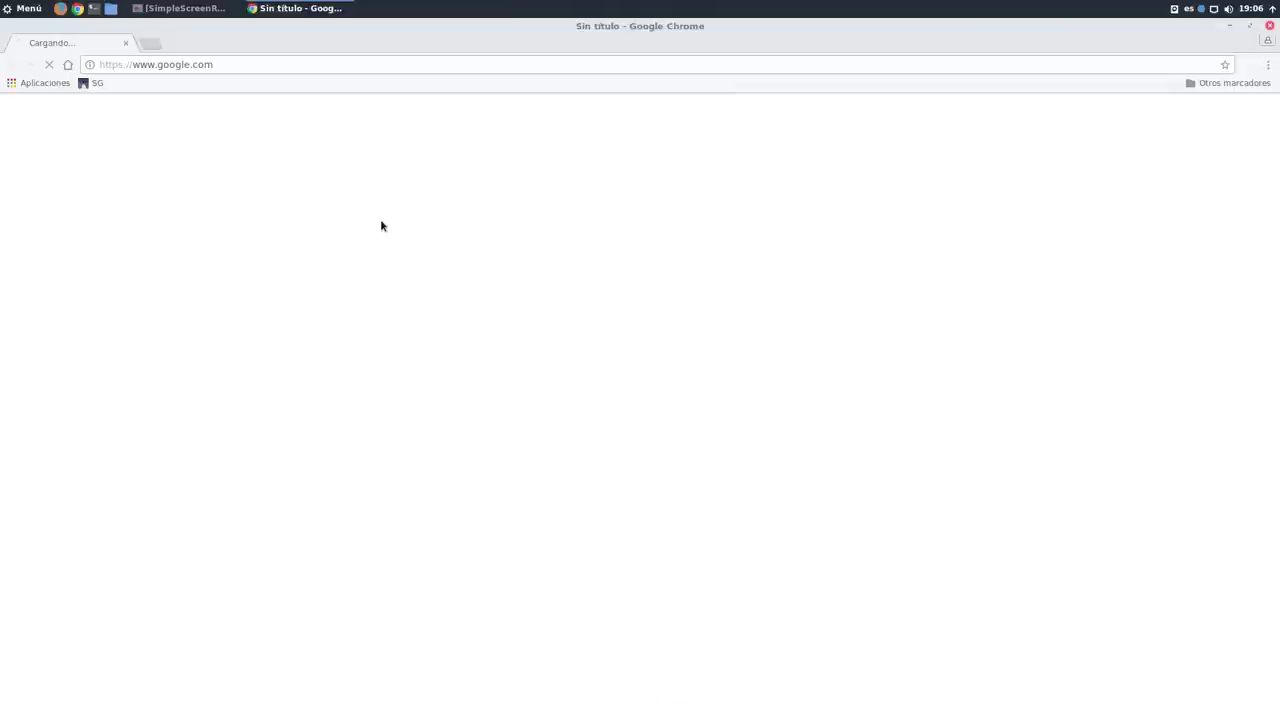
click(1249, 25)
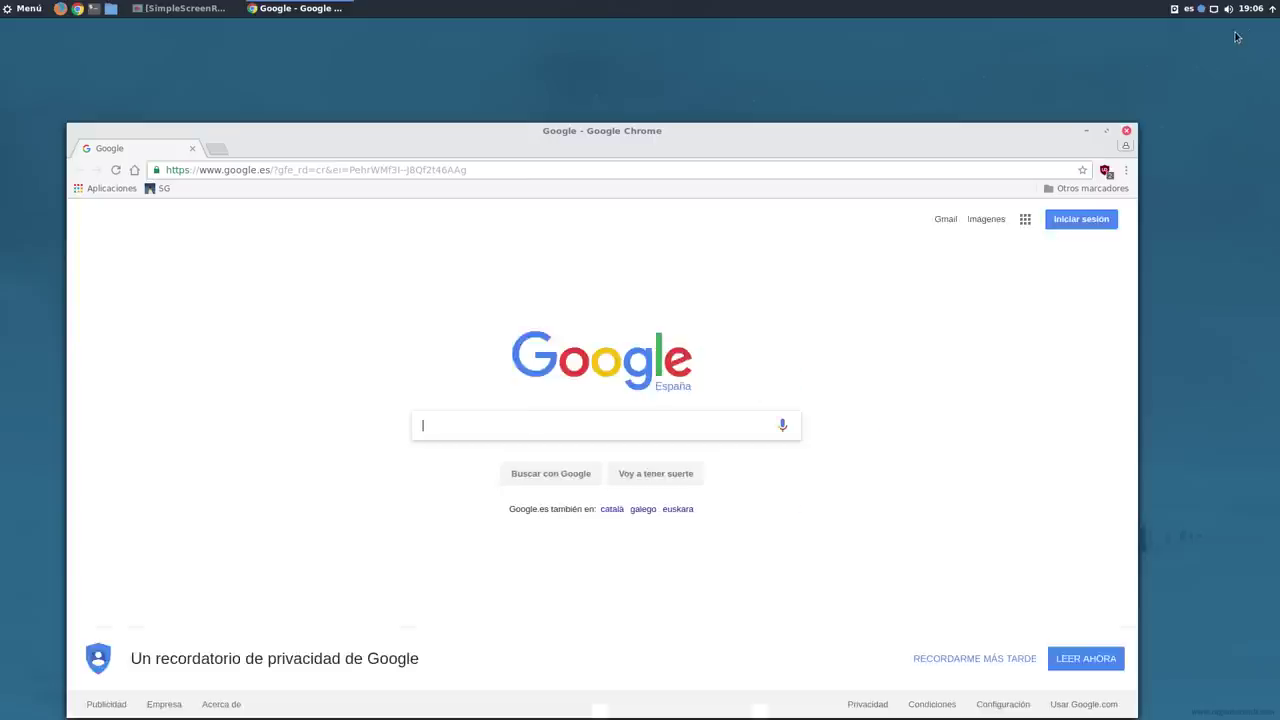
double_click(920, 137)
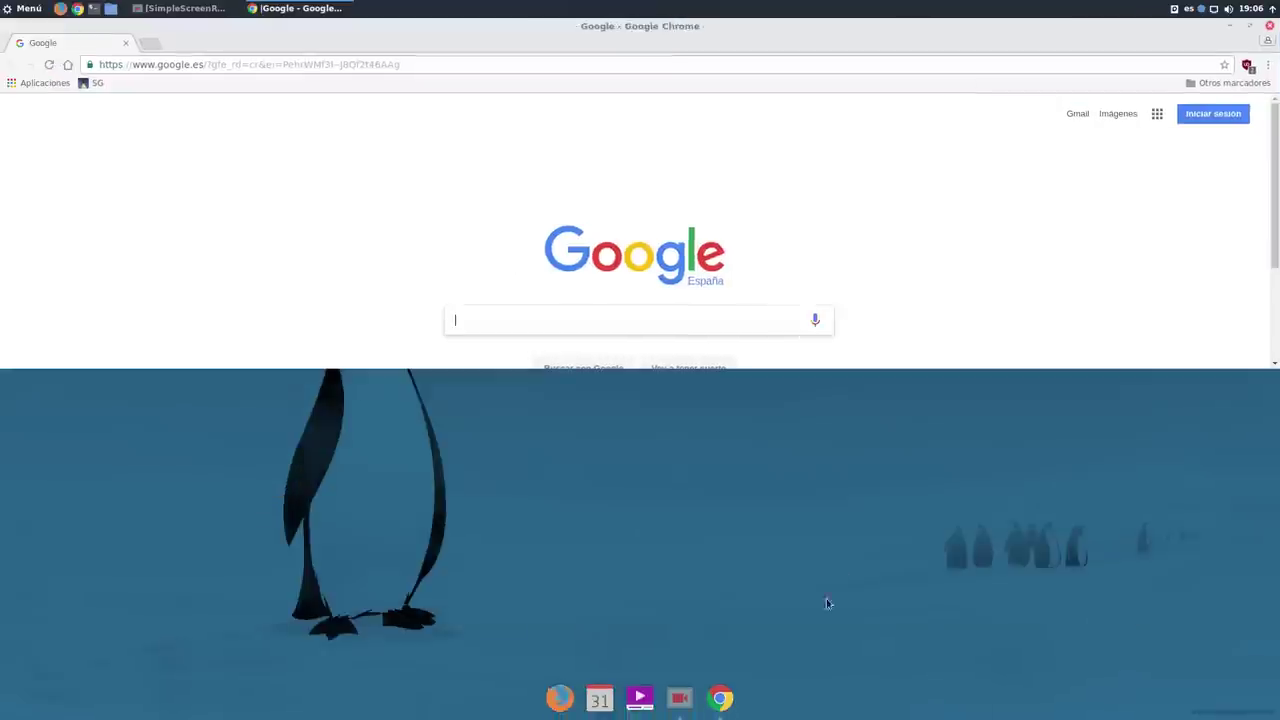
Keep Google Chrome in the dock, close its window, and place its launcher directly after Firefox.
right_click(719, 692)
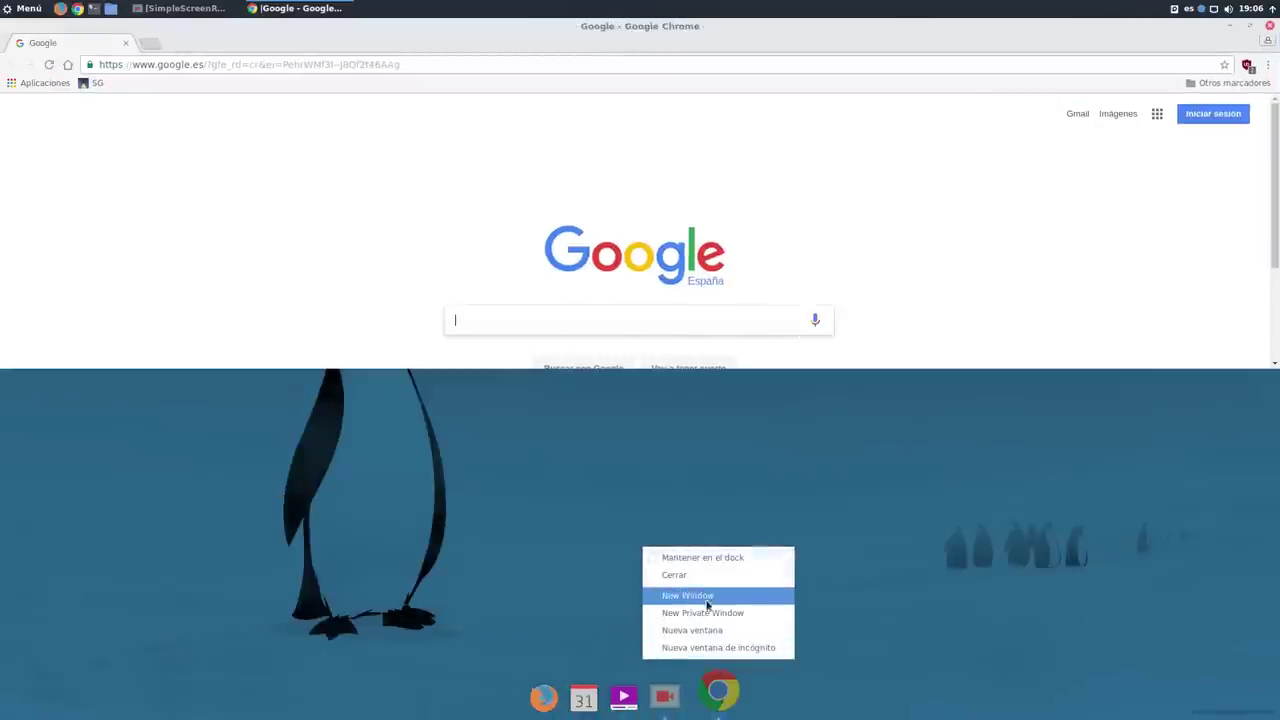
click(705, 558)
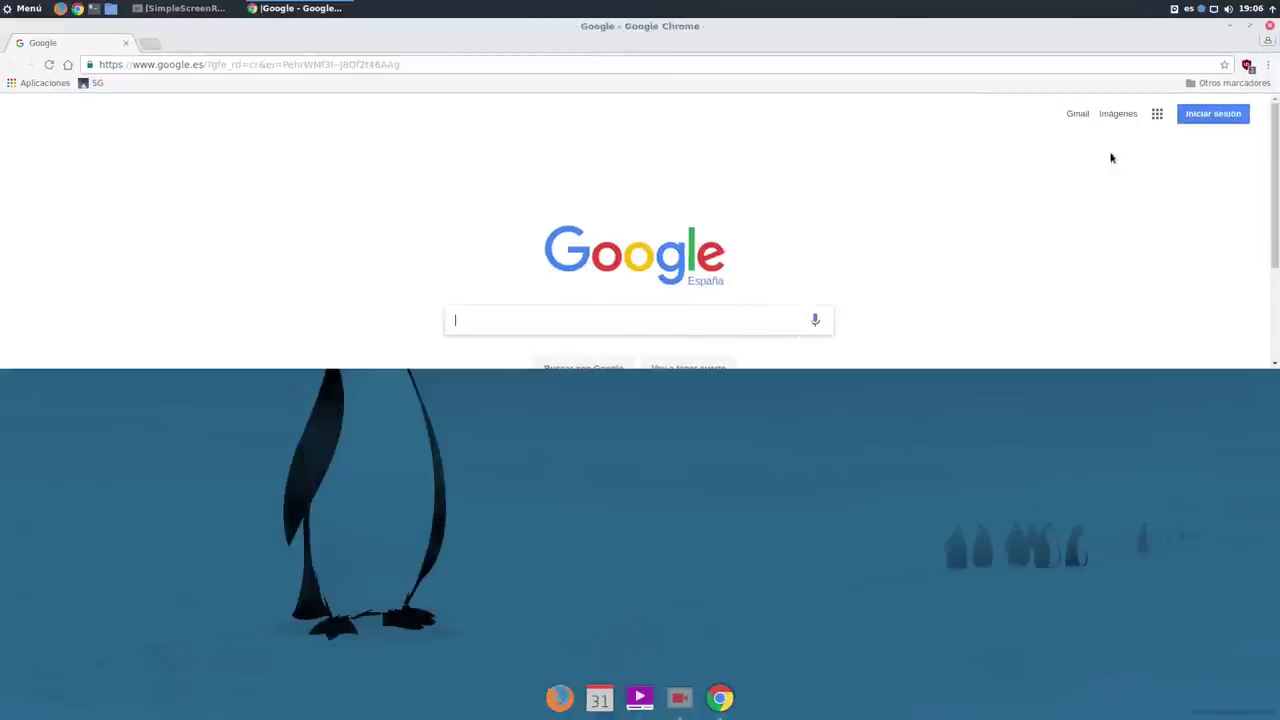
double_click(1050, 32)
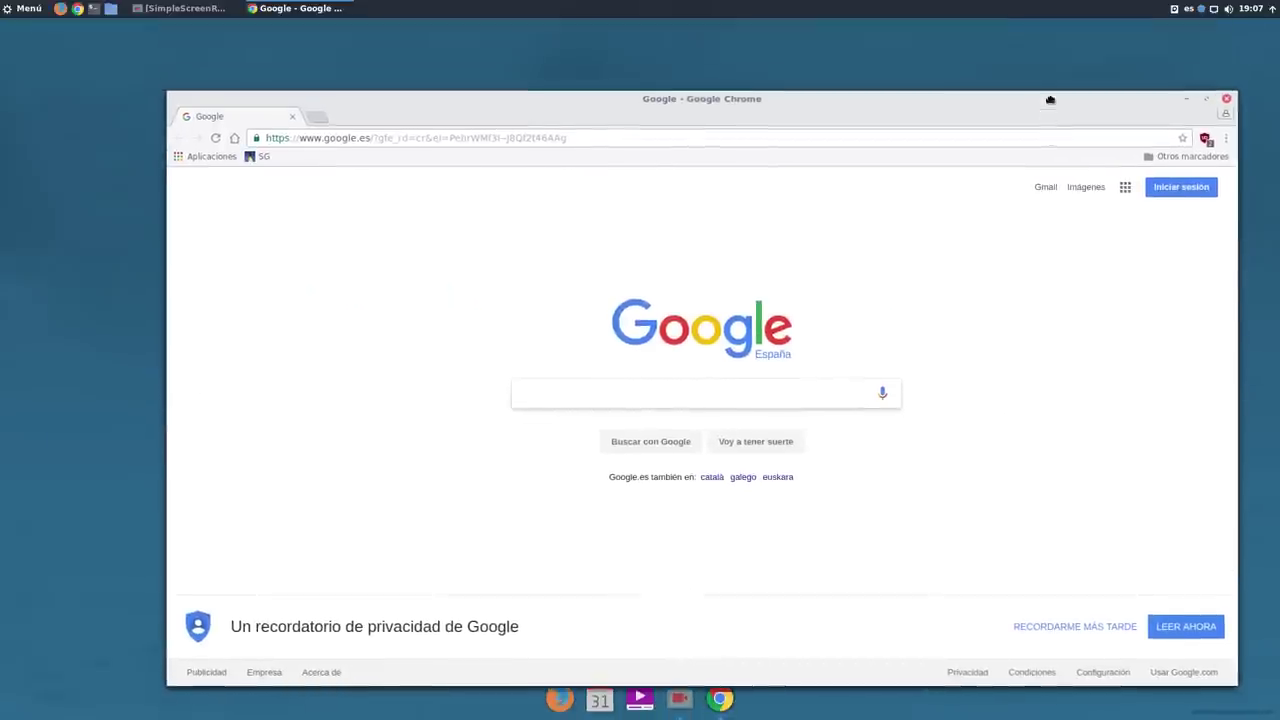
click(1217, 70)
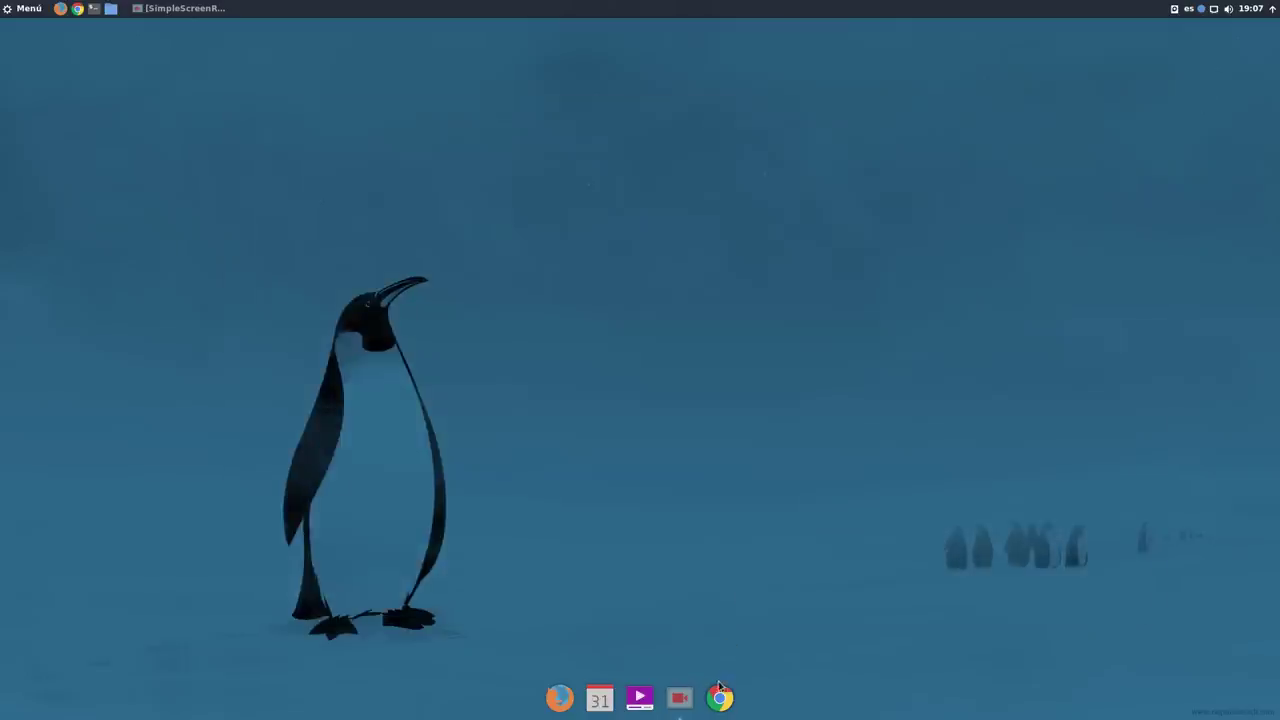
drag(716, 697, 594, 697)
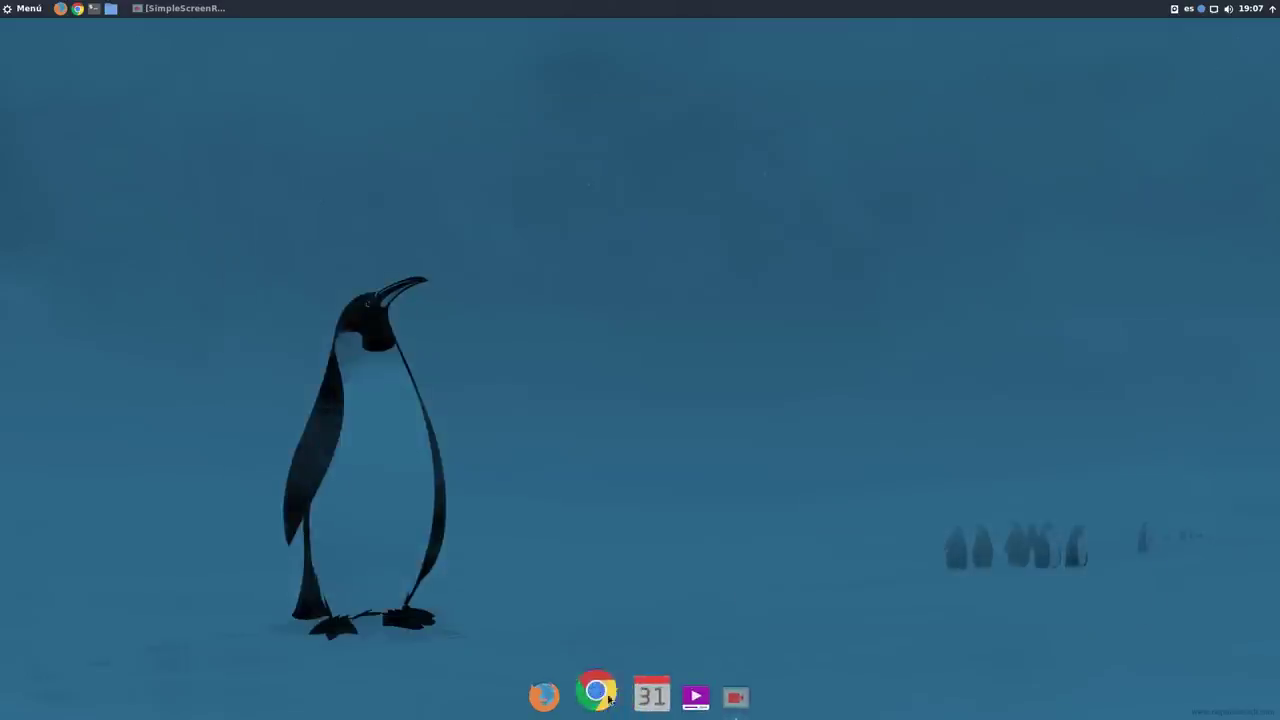
Open the home folder, keep the Nemo file manager in the dock, and place its launcher before Firefox.
click(111, 9)
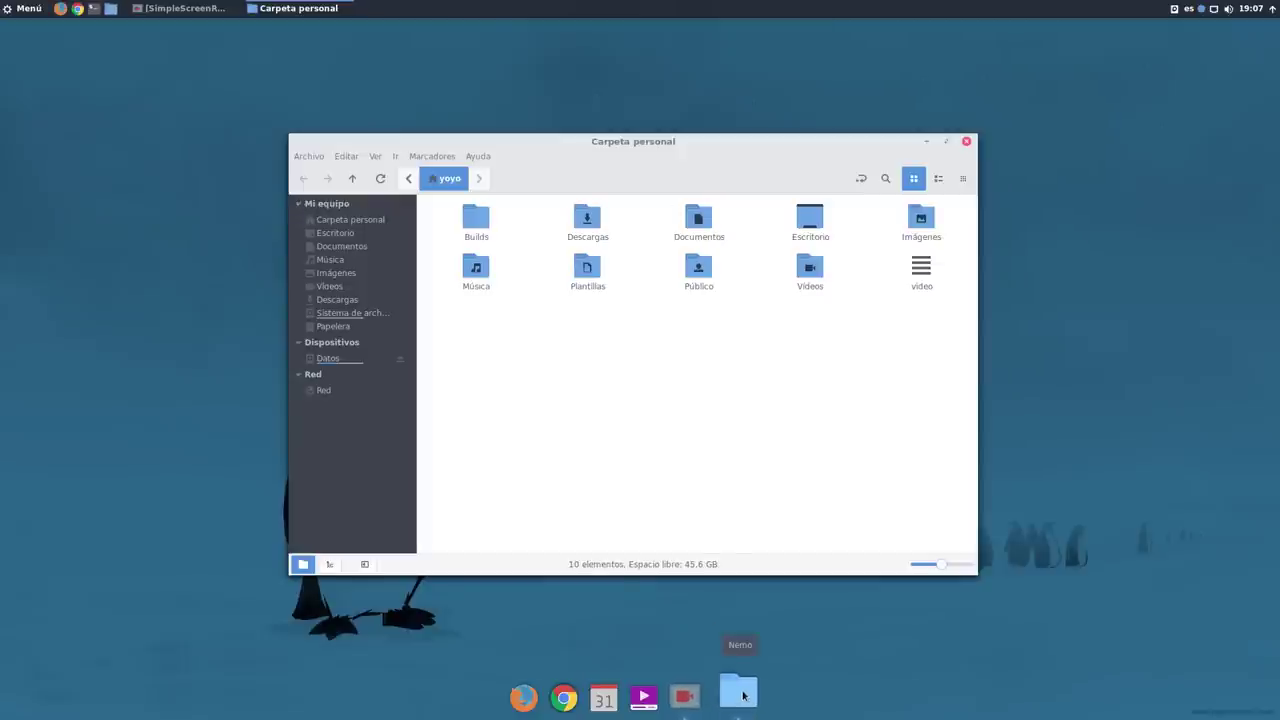
right_click(742, 695)
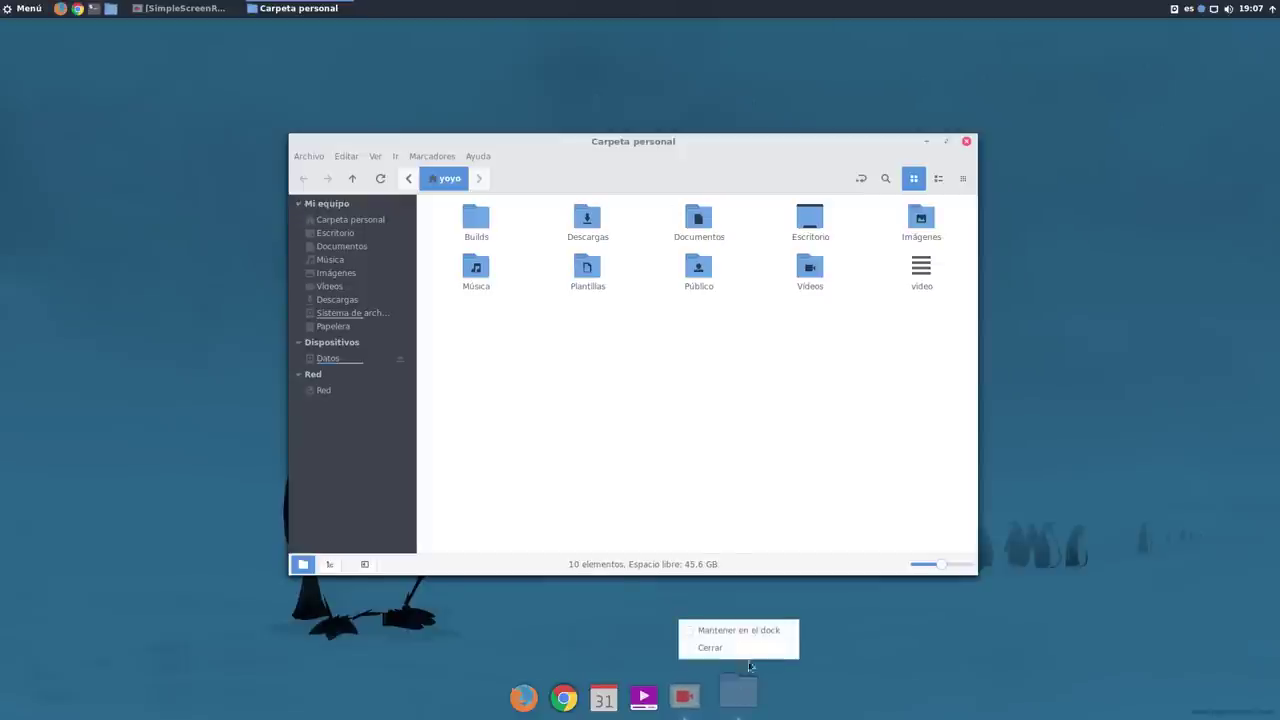
click(751, 630)
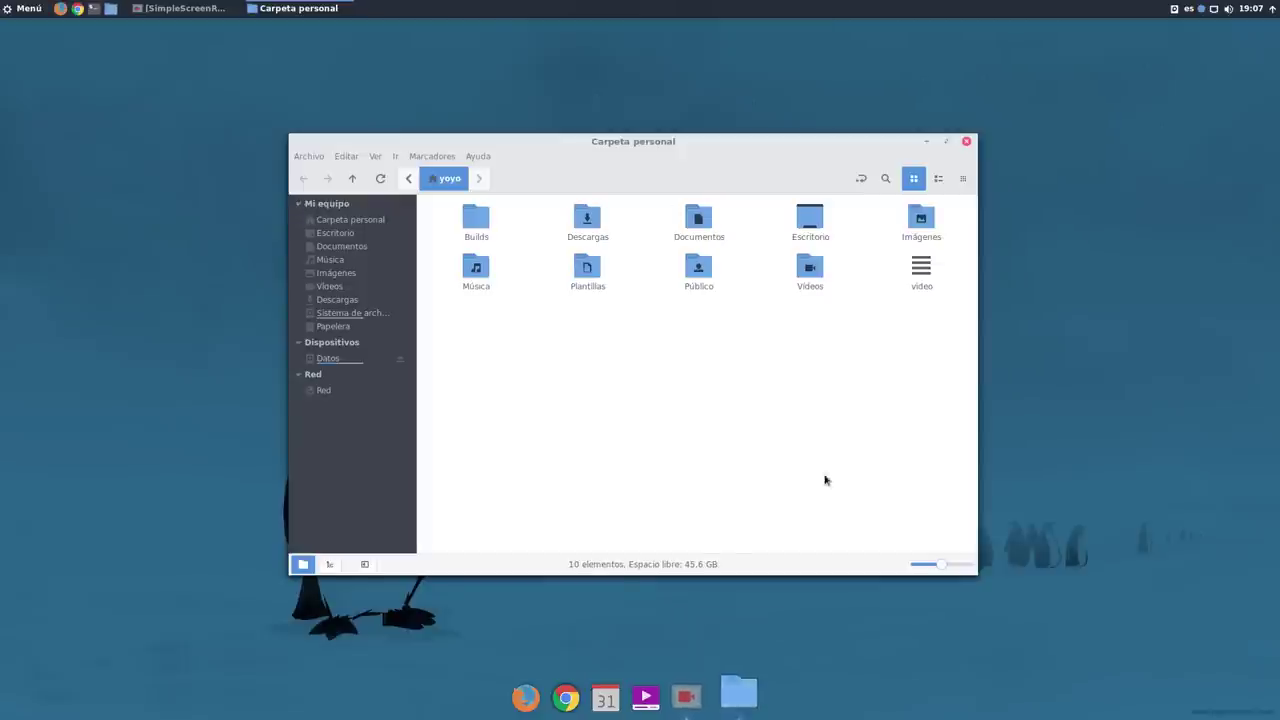
click(963, 140)
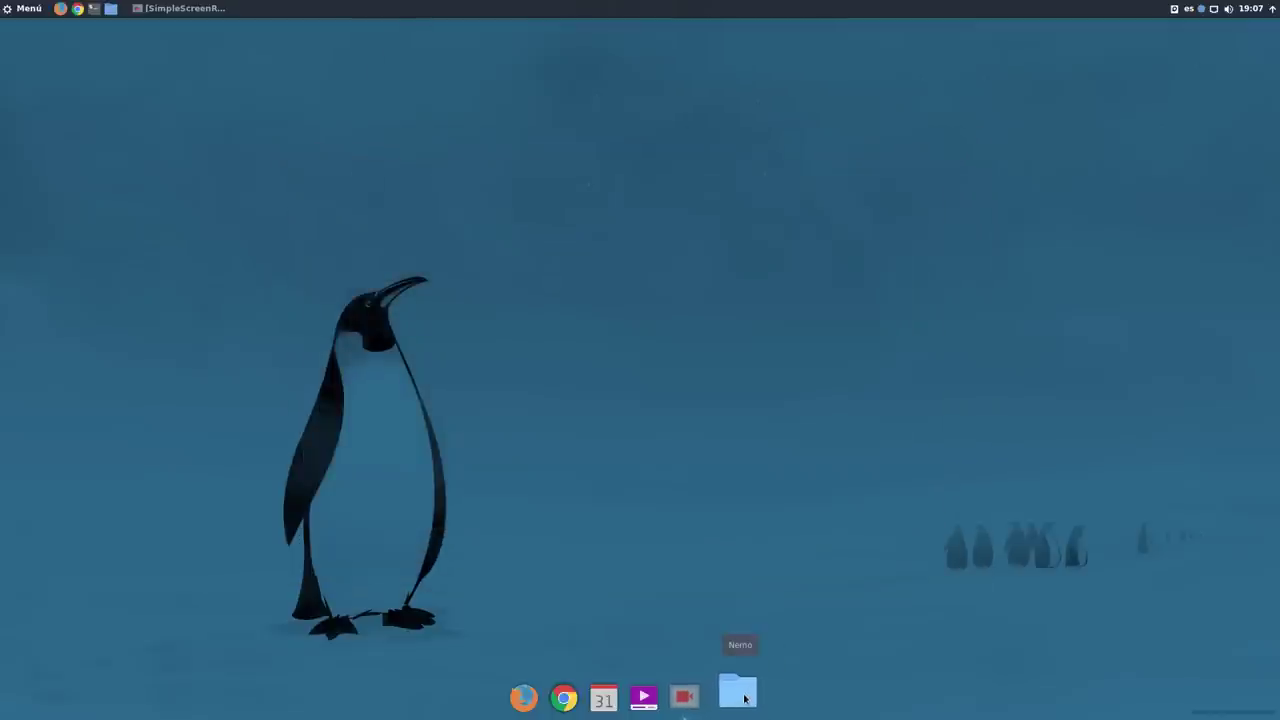
drag(740, 700, 526, 697)
right_click(581, 695)
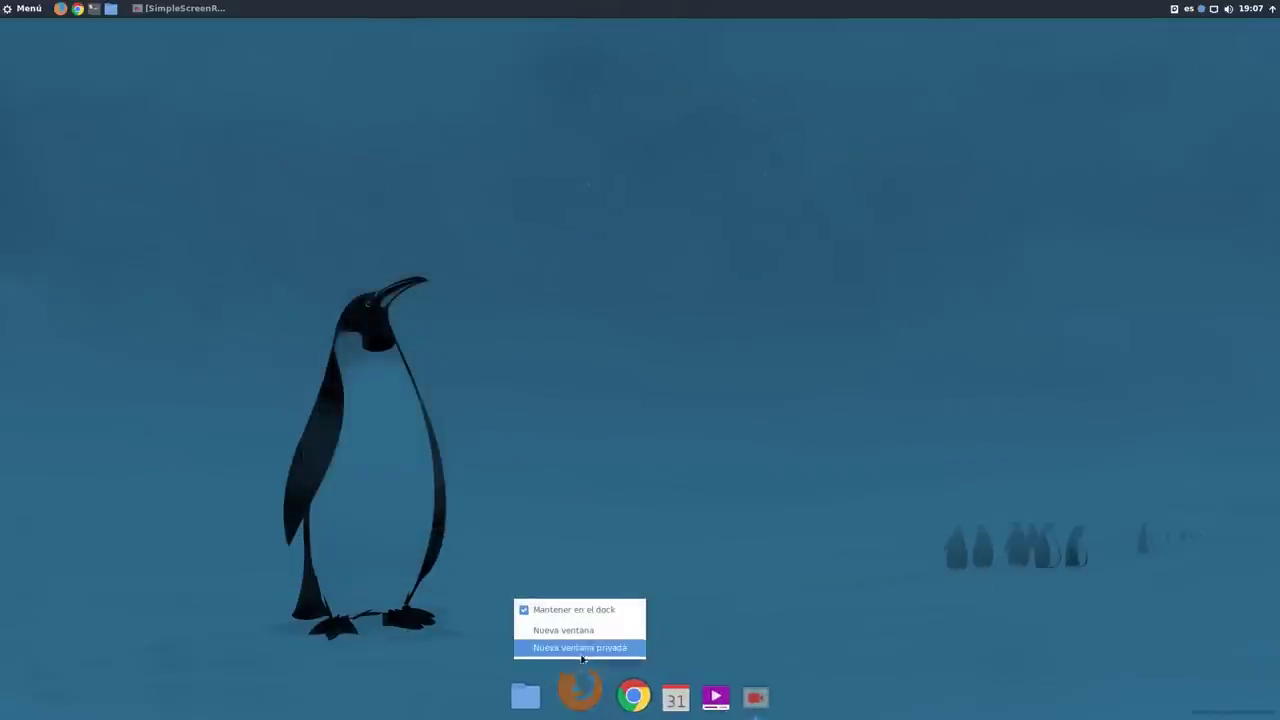
click(628, 564)
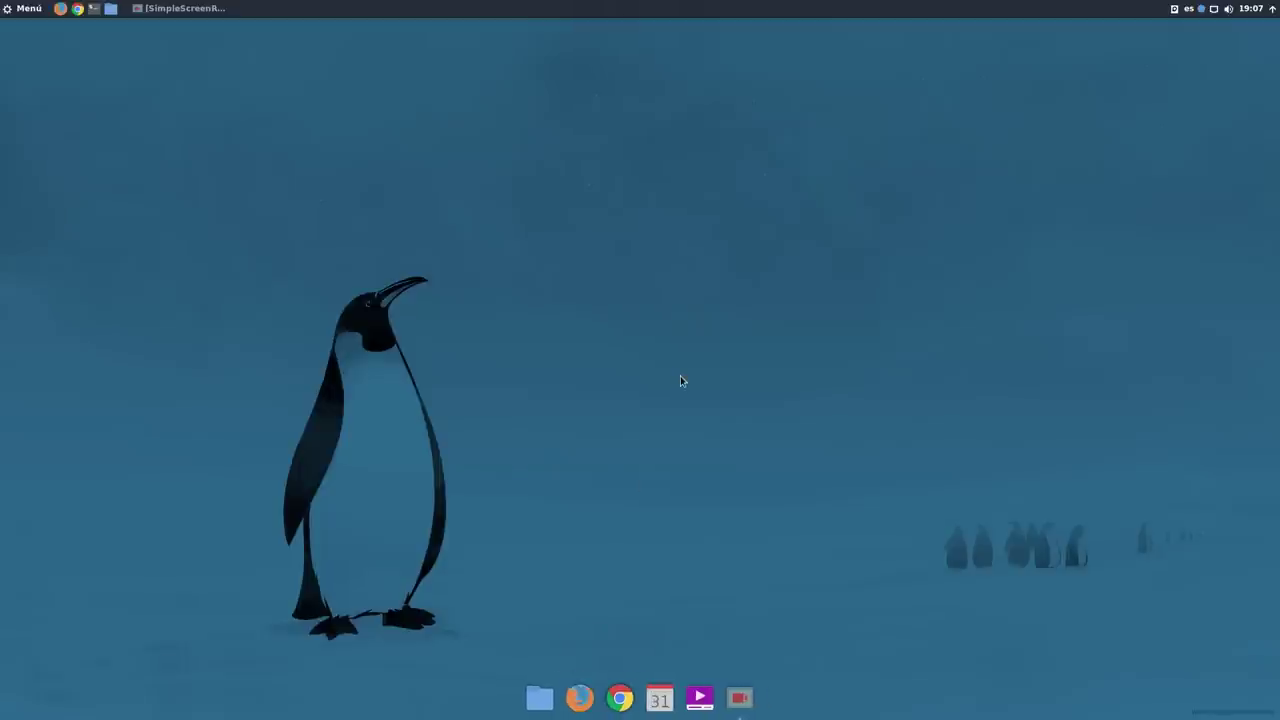
Remove the calendar and Videos launchers from the dock.
right_click(660, 690)
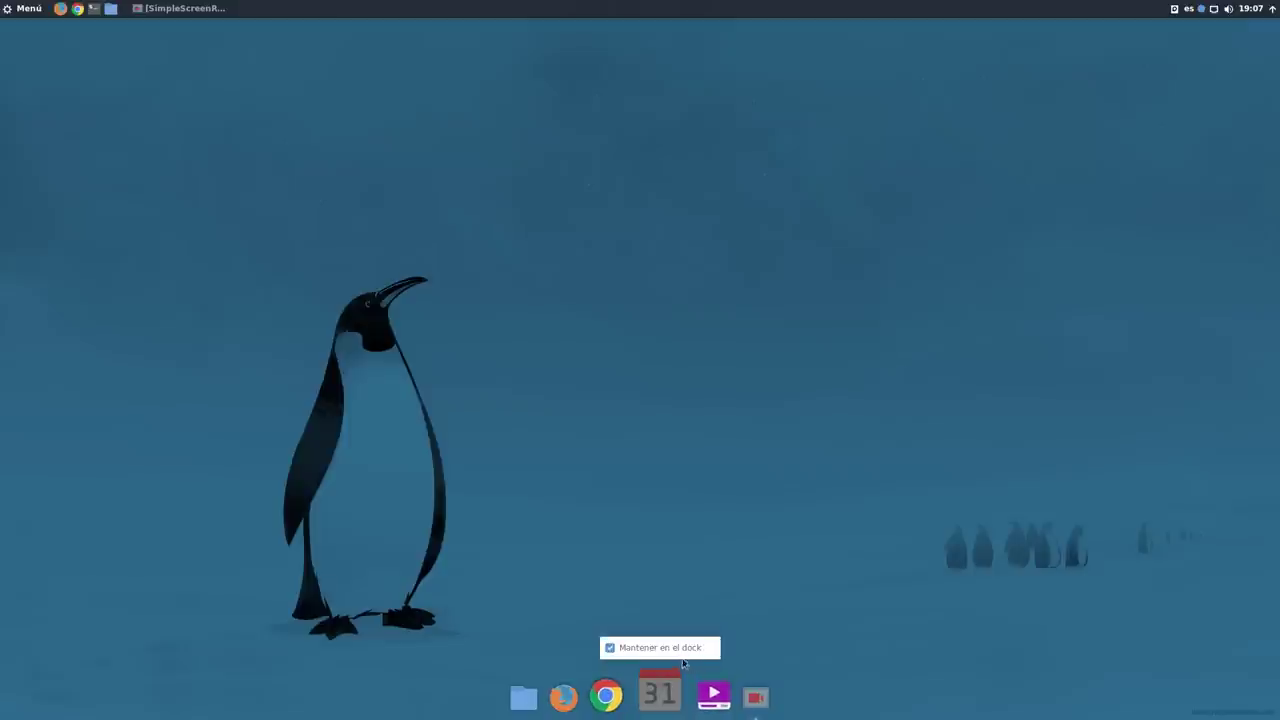
click(683, 655)
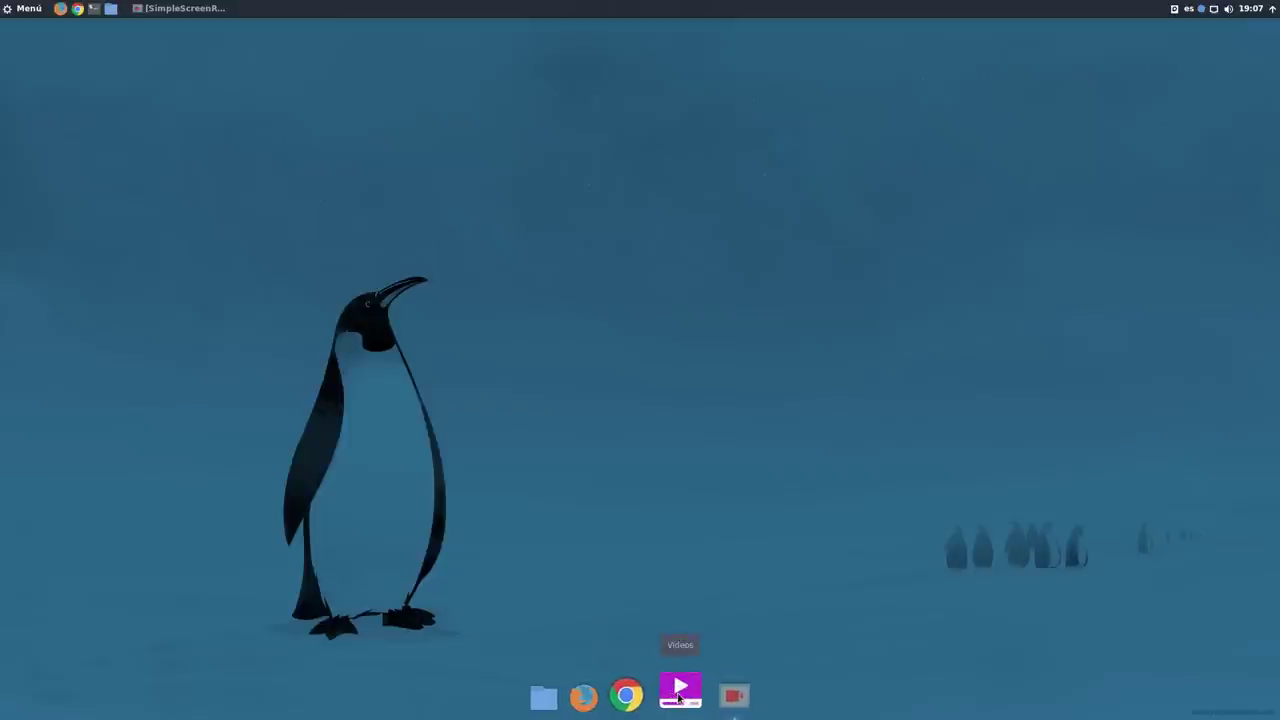
right_click(679, 695)
click(683, 649)
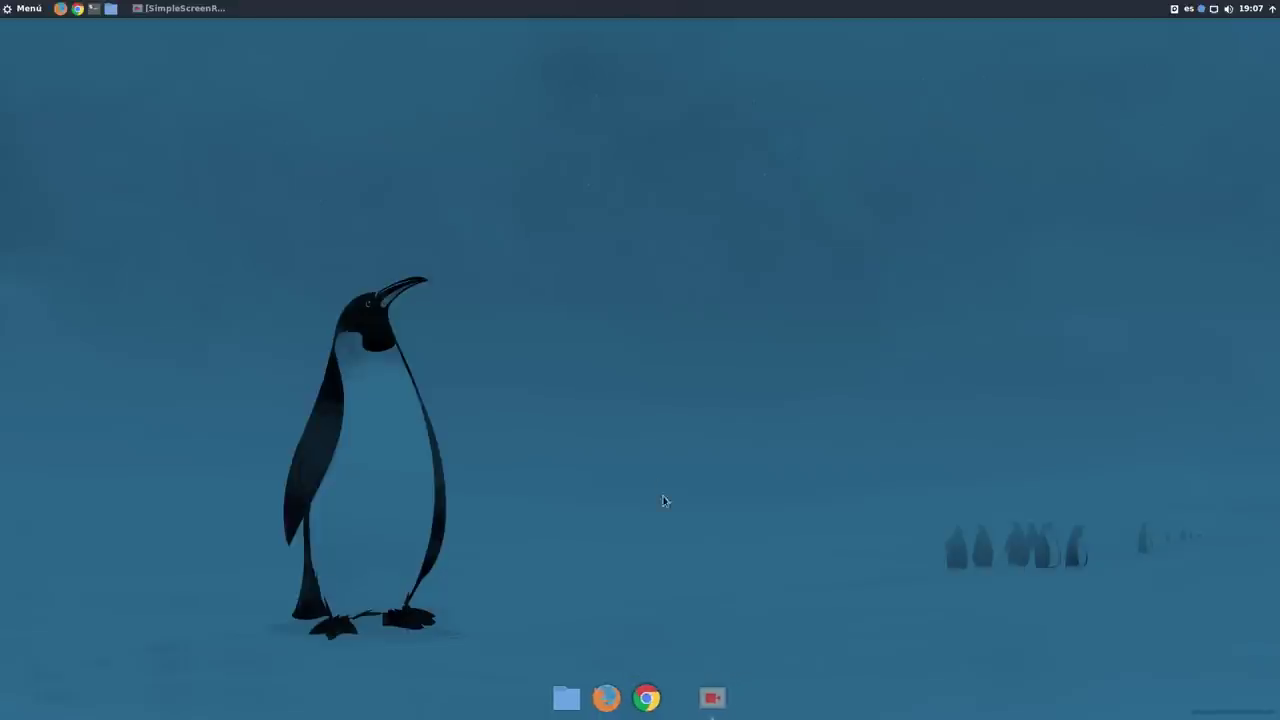
Launch Audacious from the Sonido y vídeo applications.
click(22, 8)
mouse_move(125, 174)
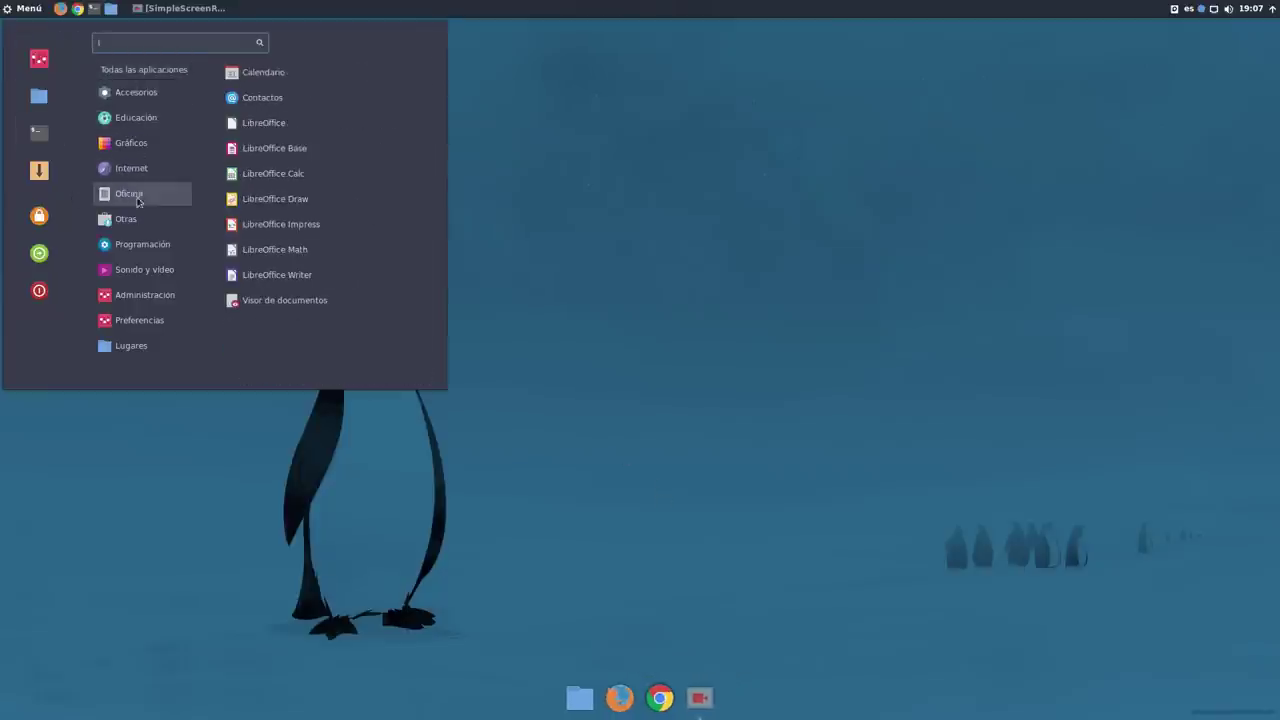
mouse_move(139, 272)
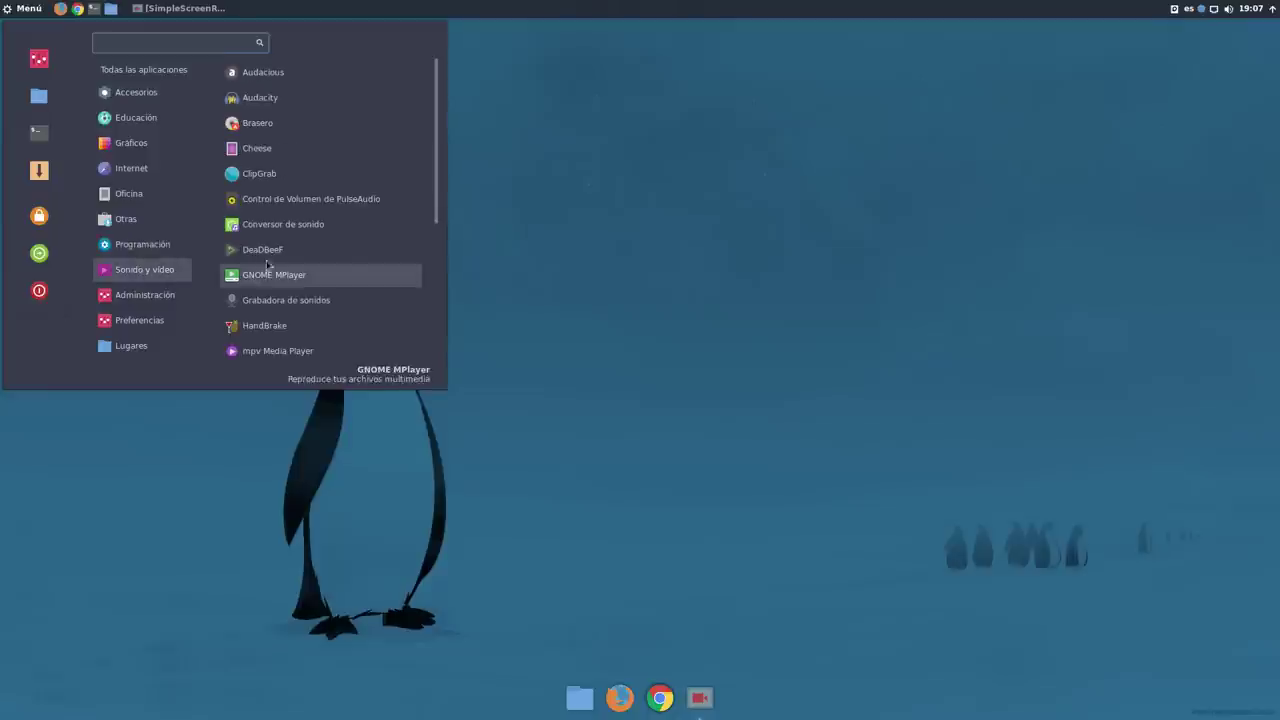
click(255, 74)
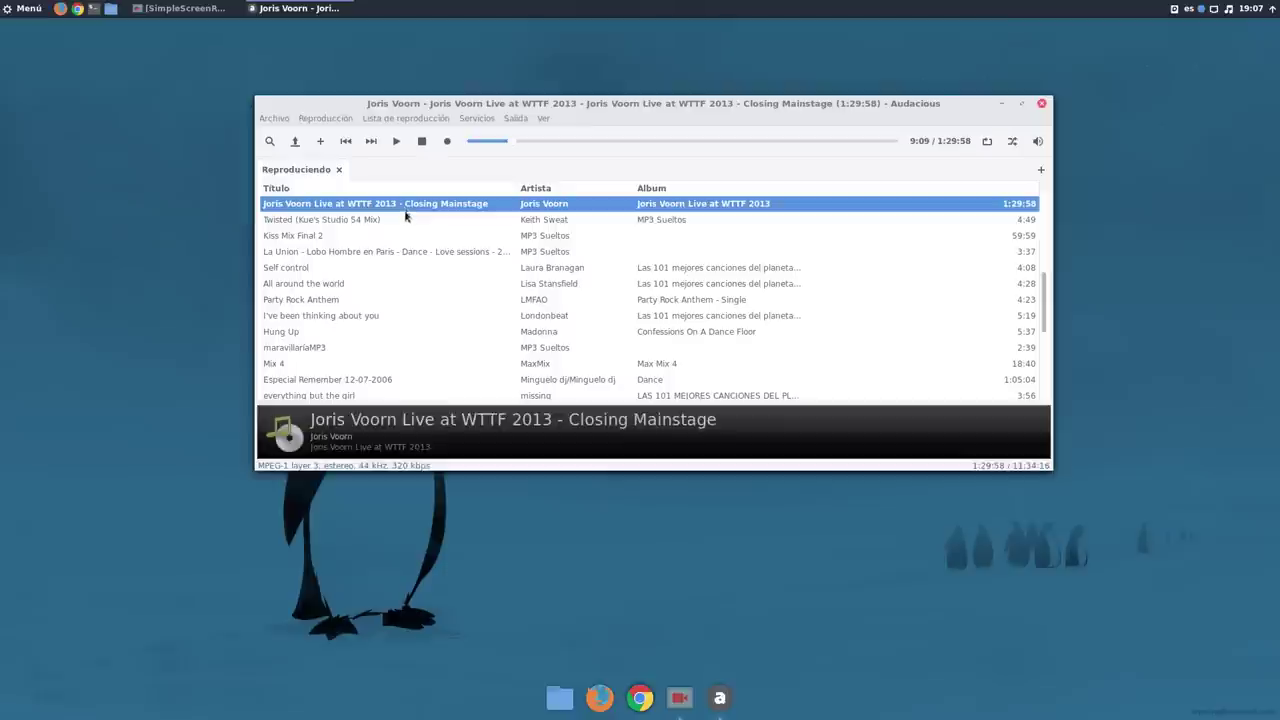
Keep Audacious in the dock, close its window, and place its launcher directly after Google Chrome.
right_click(726, 697)
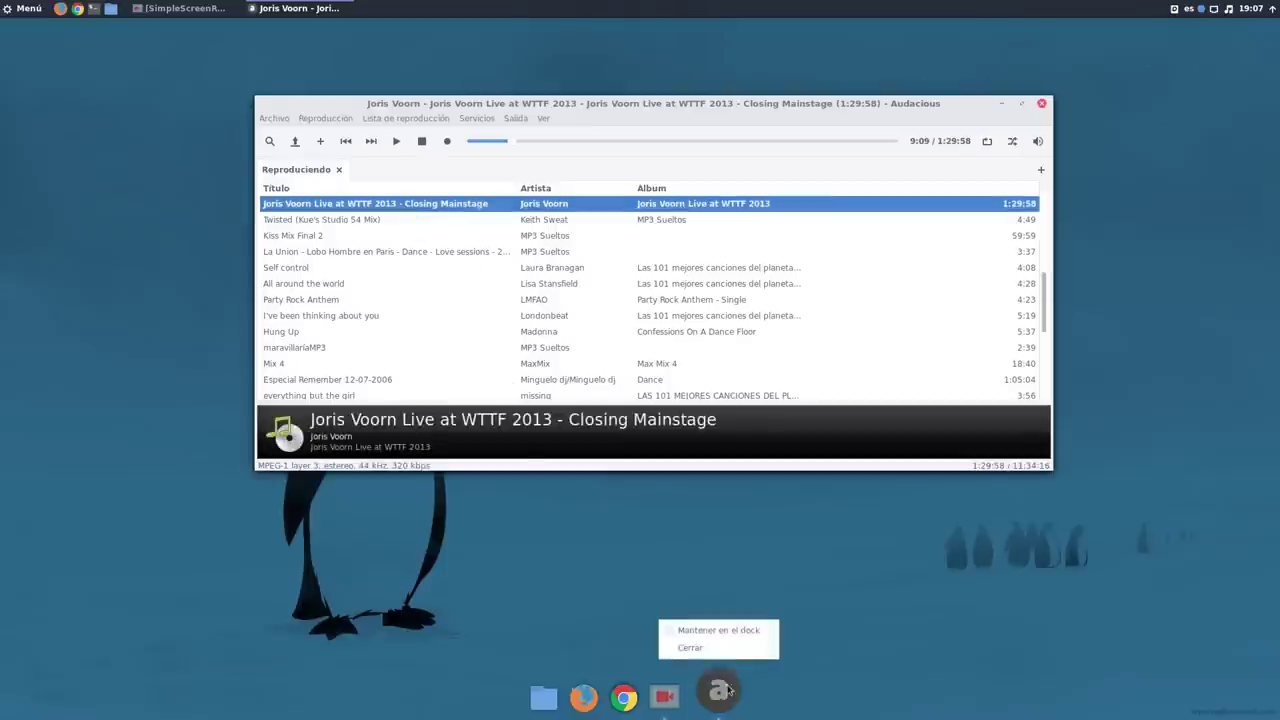
click(732, 629)
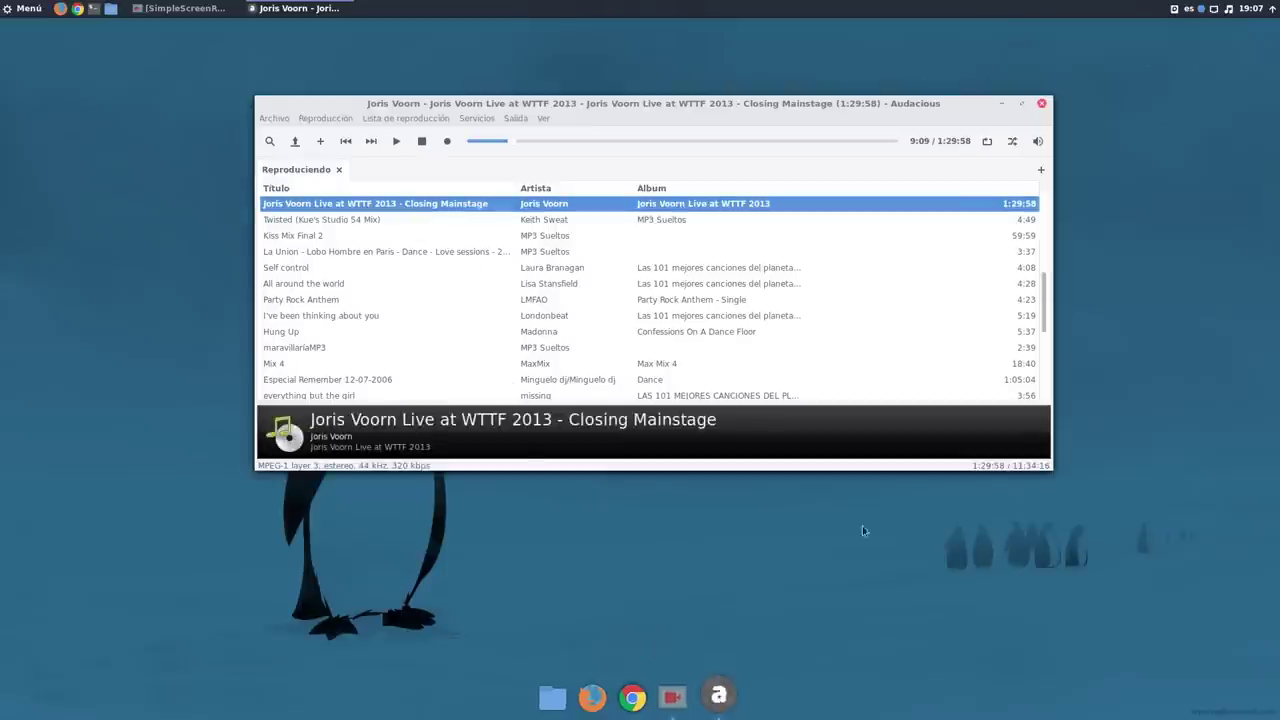
click(1042, 104)
drag(720, 697, 680, 697)
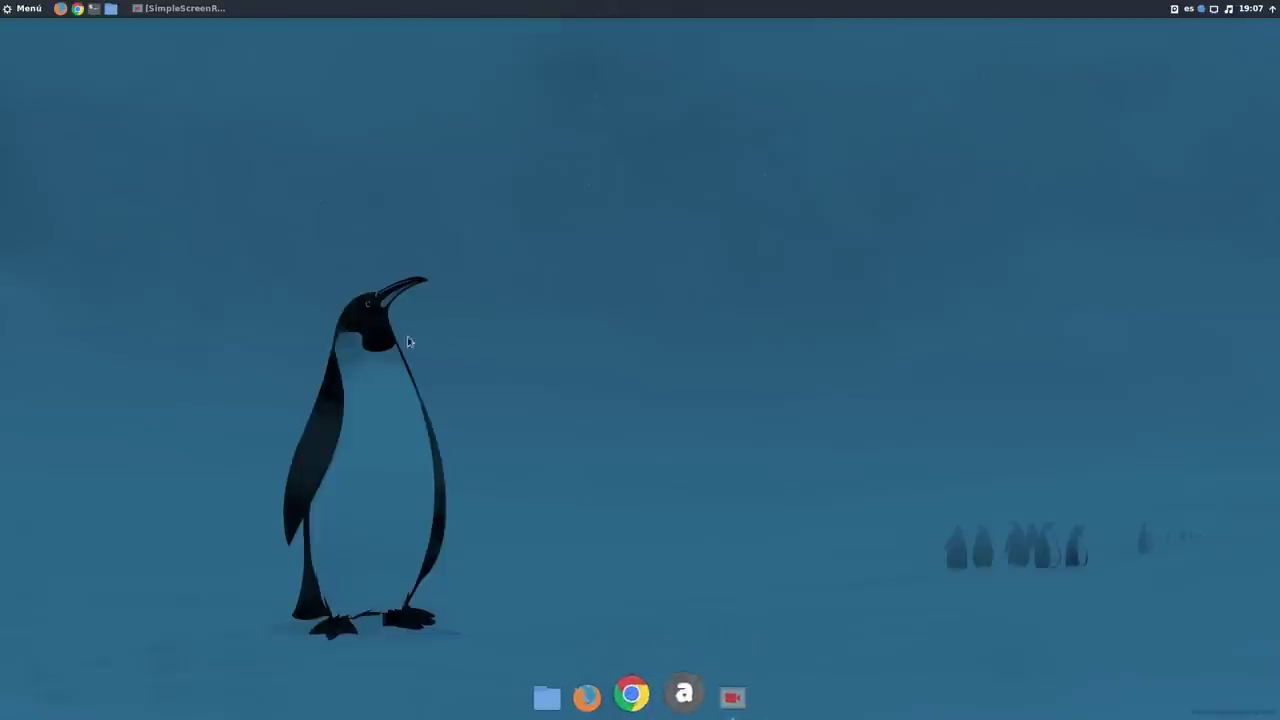
Open the text editor, keep it in the dock, close it, and place its launcher between Google Chrome and Audacious.
click(22, 9)
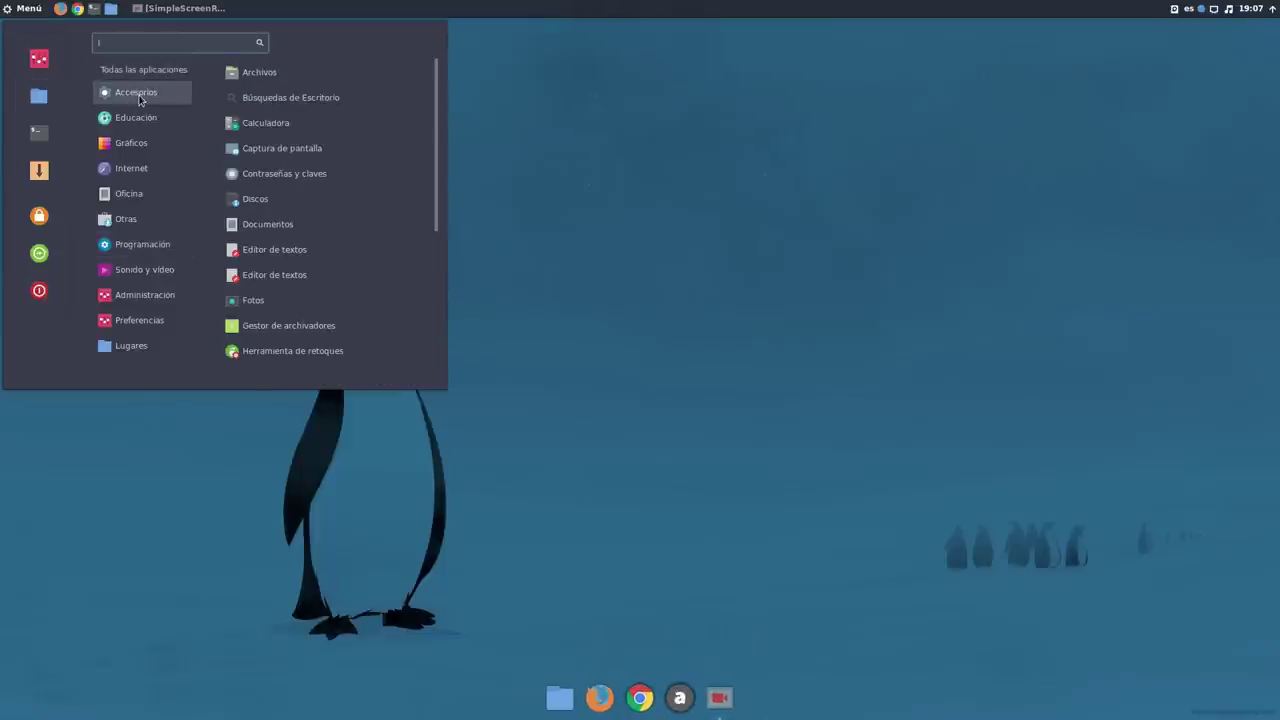
click(280, 250)
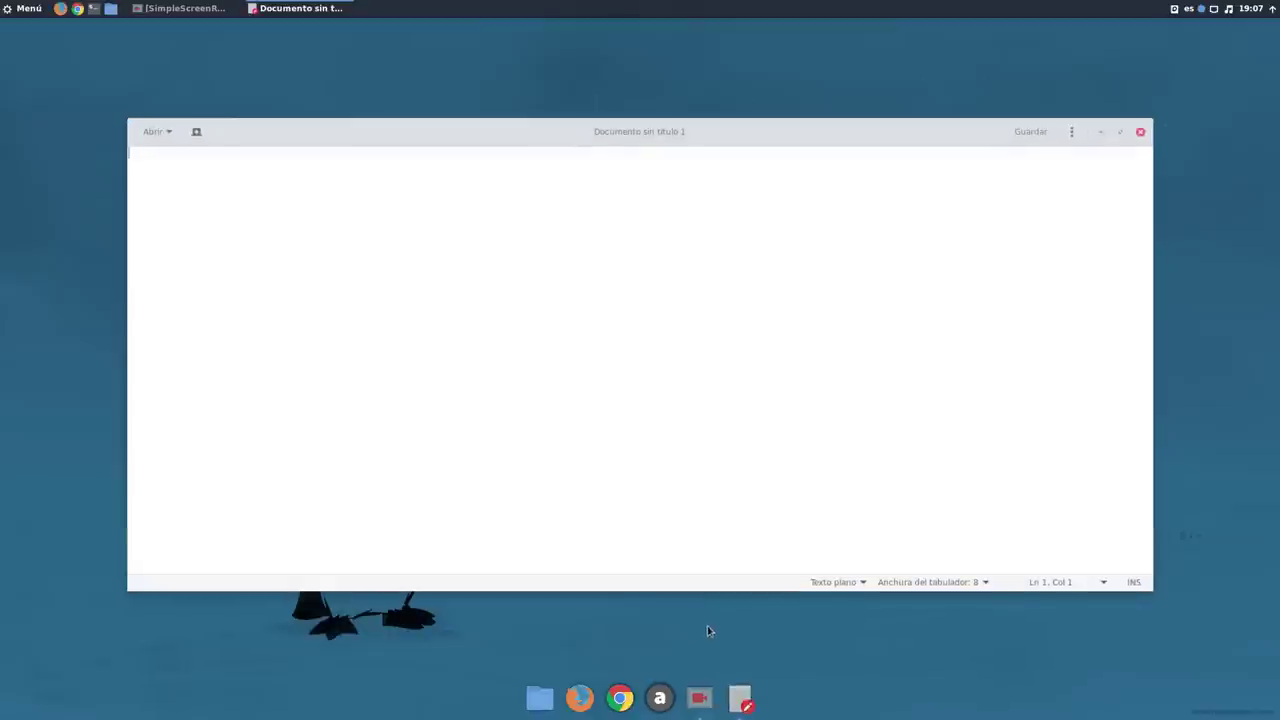
right_click(740, 698)
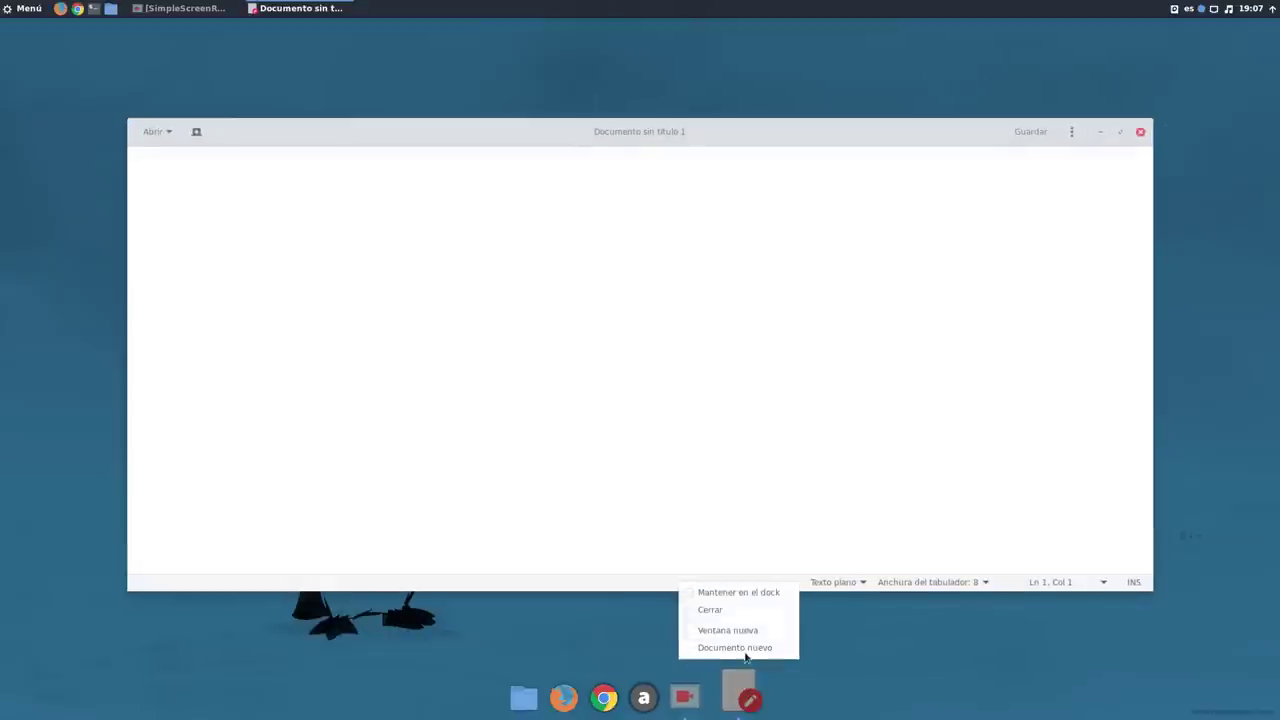
click(737, 592)
click(1139, 131)
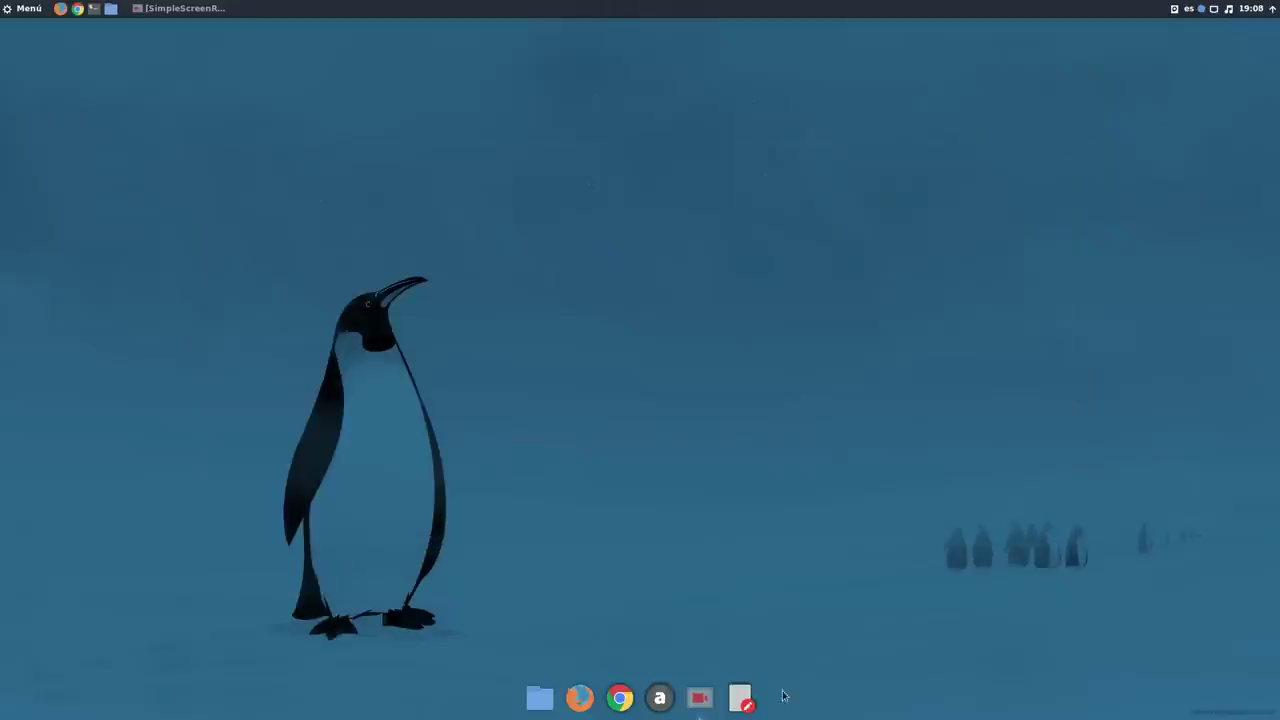
drag(740, 698, 658, 698)
Open a terminal, keep it in the dock, close it, and arrange the launchers after Chrome as Audacious, text editor, terminal.
click(111, 8)
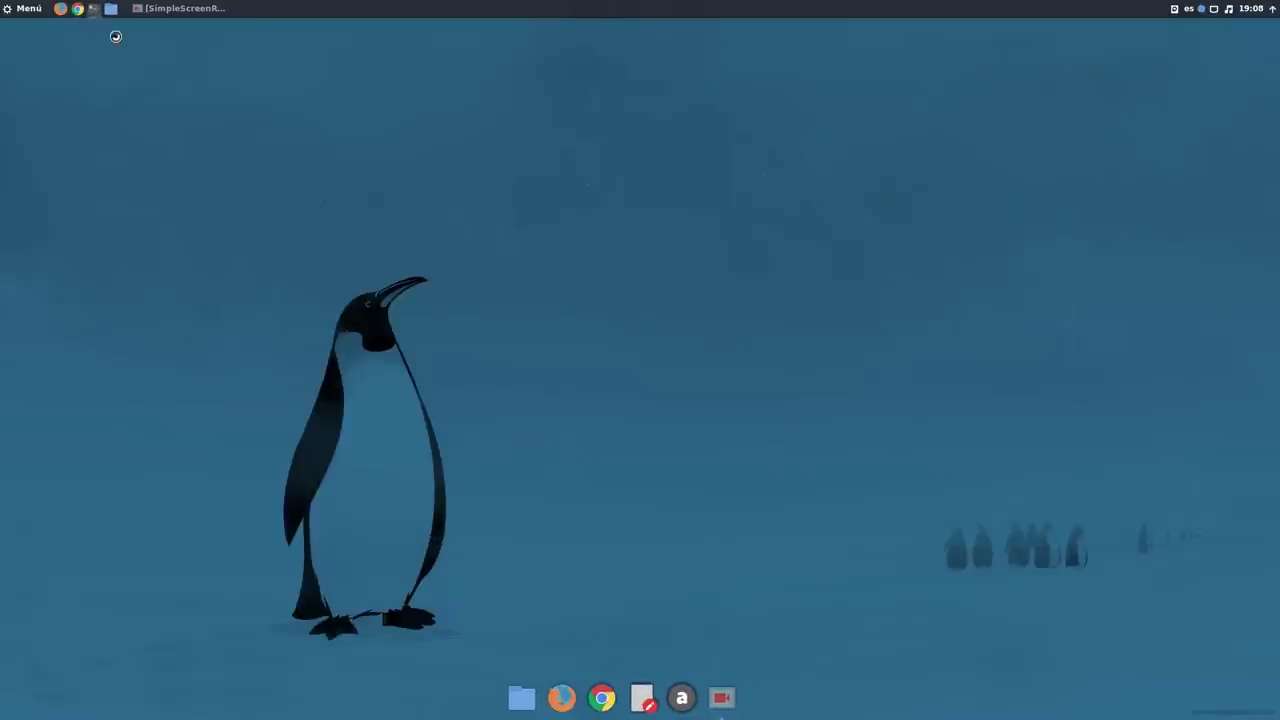
right_click(760, 690)
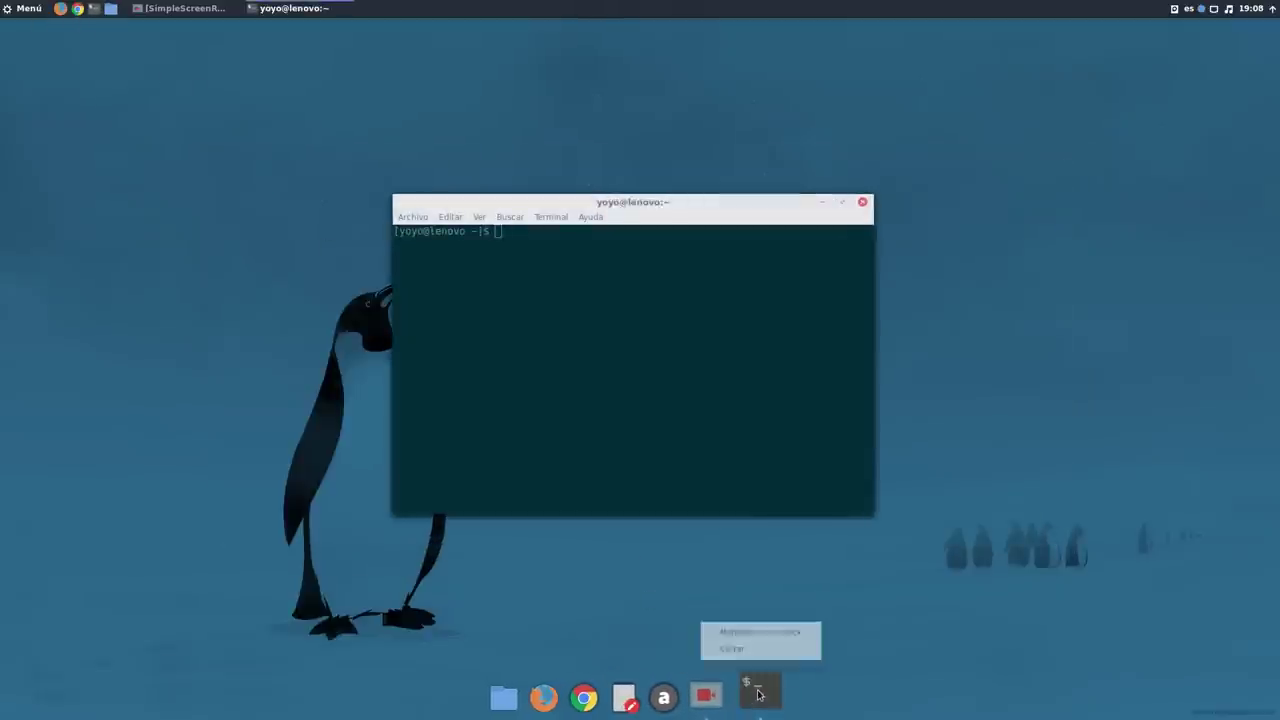
click(761, 632)
click(862, 202)
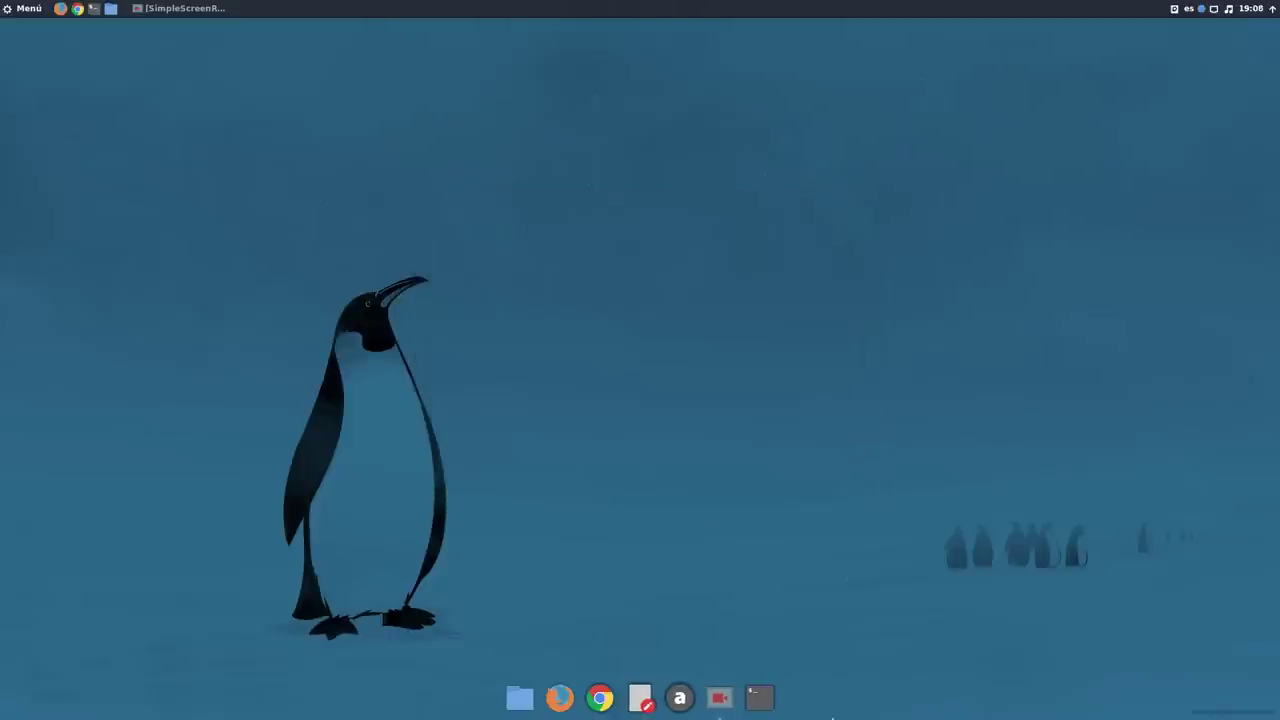
drag(760, 697, 645, 698)
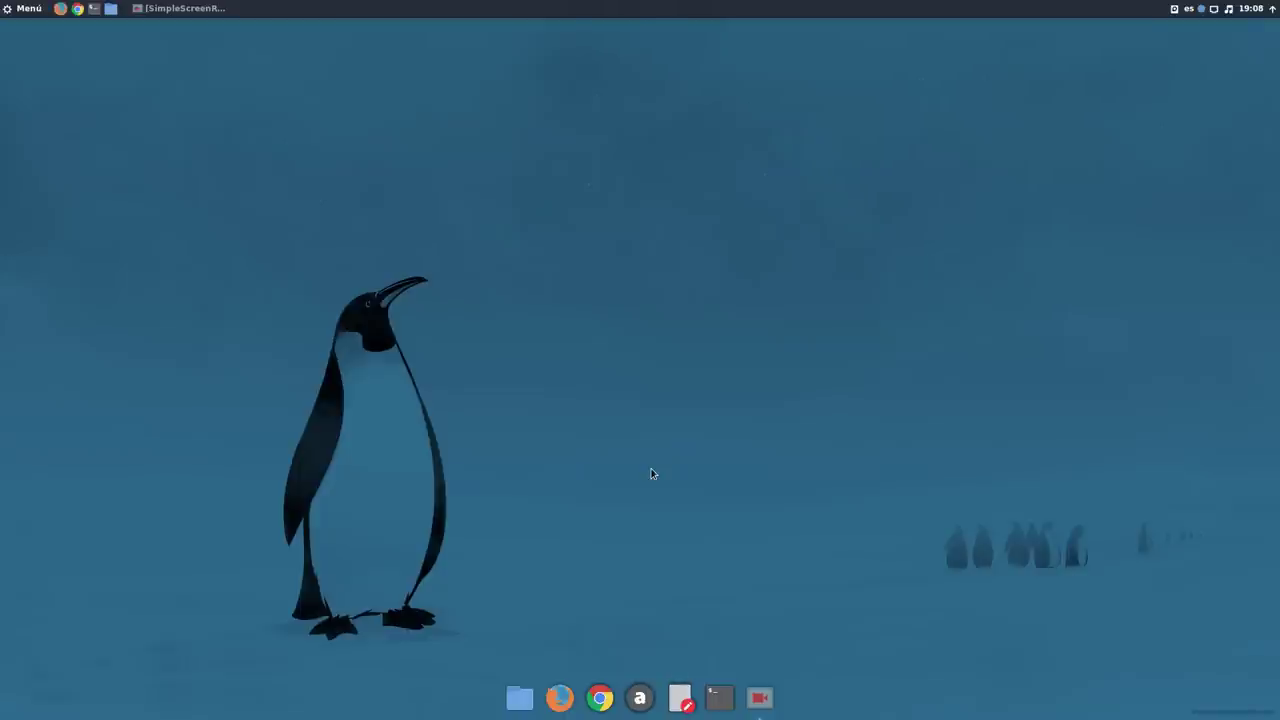
Open Configuración del sistema, keep it as the last launcher in the dock, and close its window.
click(22, 8)
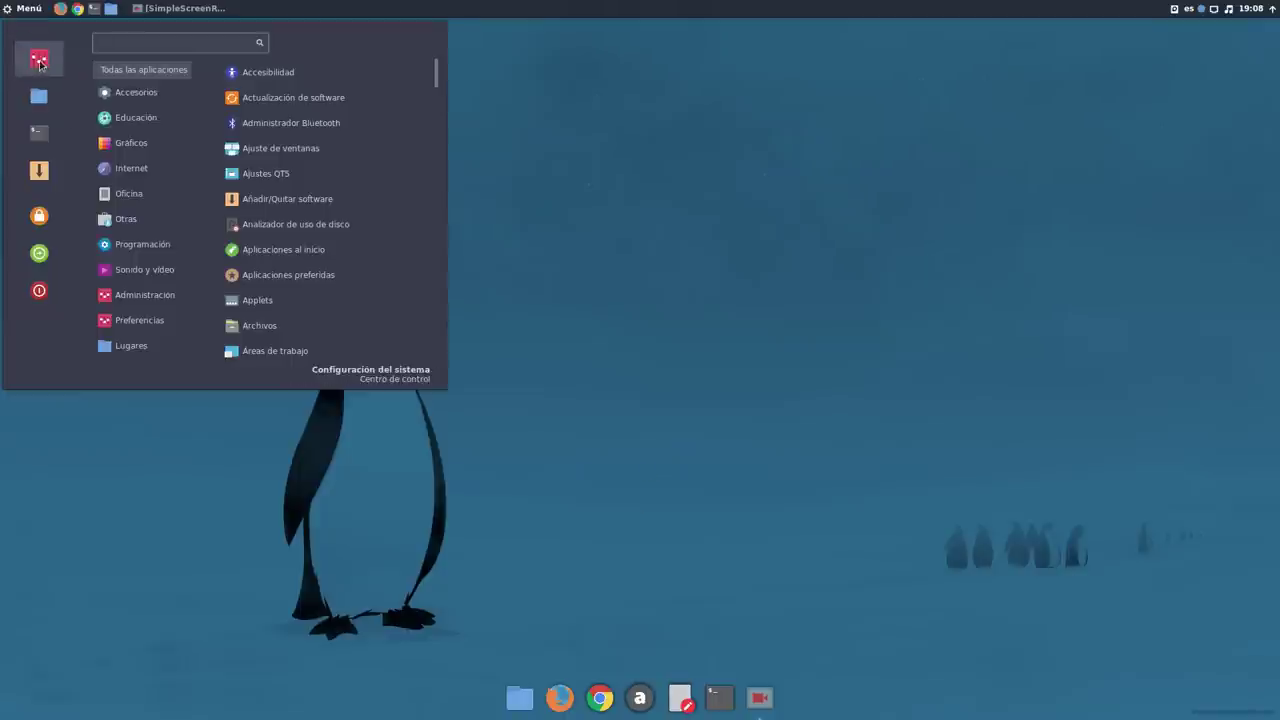
click(38, 58)
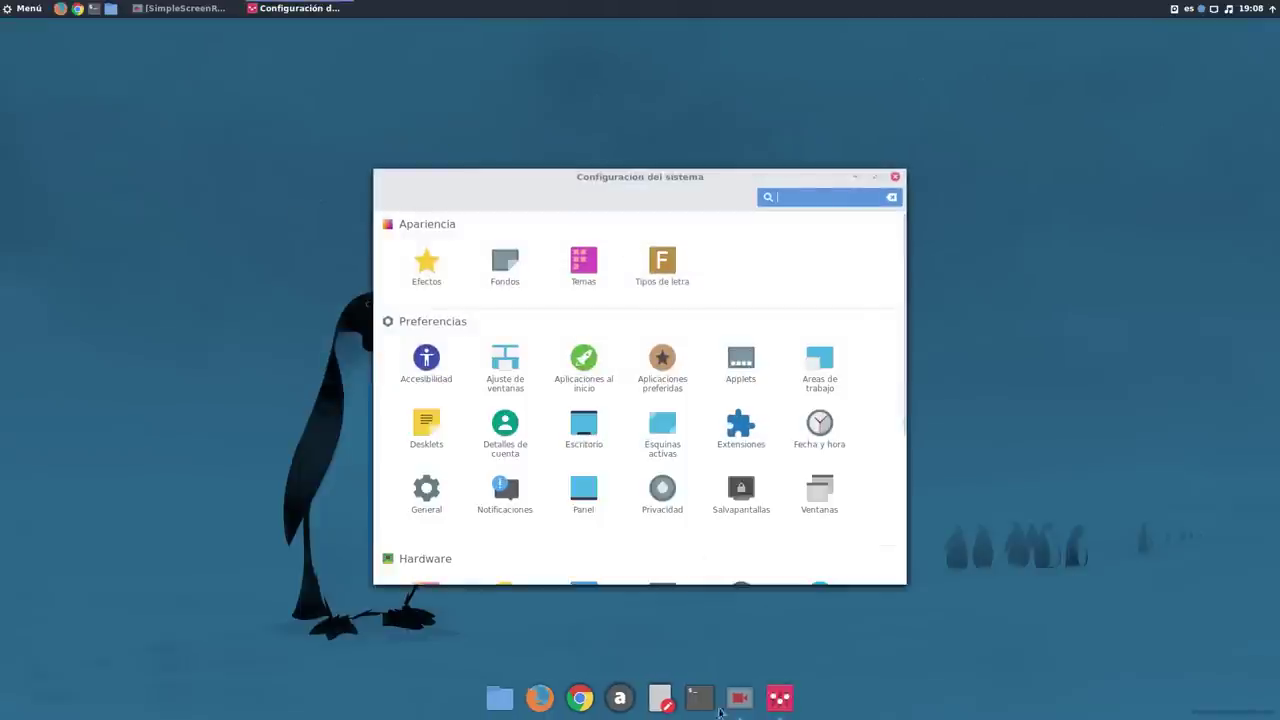
right_click(783, 690)
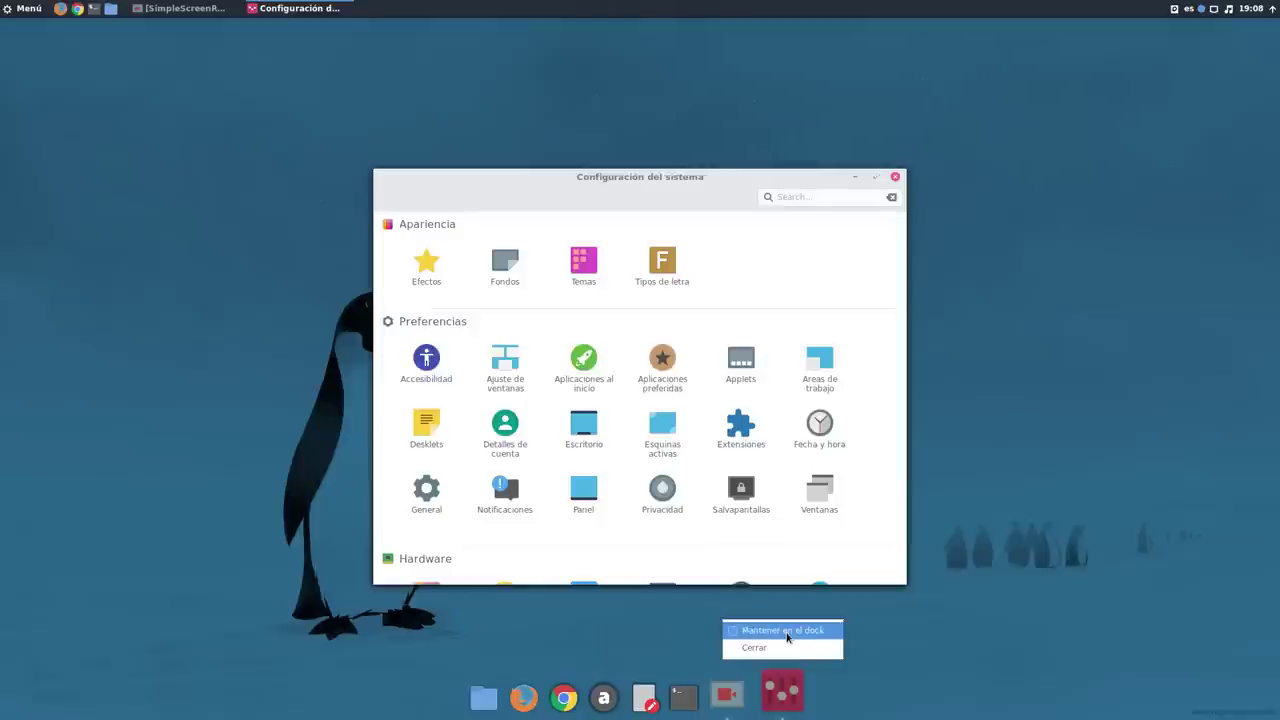
click(783, 630)
click(895, 176)
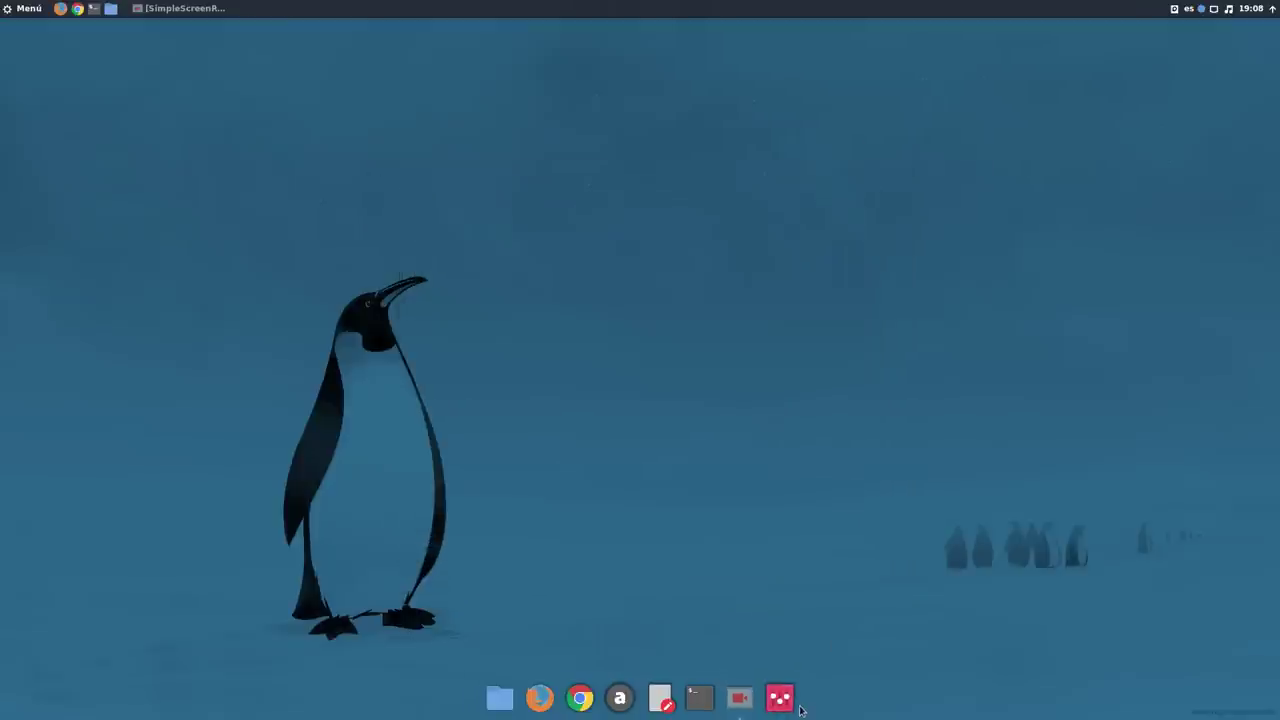
mouse_move(778, 697)
mouse_down()
mouse_move(489, 699)
mouse_move(800, 694)
mouse_move(790, 690)
mouse_up()
Open the dock's preferences and move their window to the upper area of the desktop, clear of the dock.
right_click(558, 700)
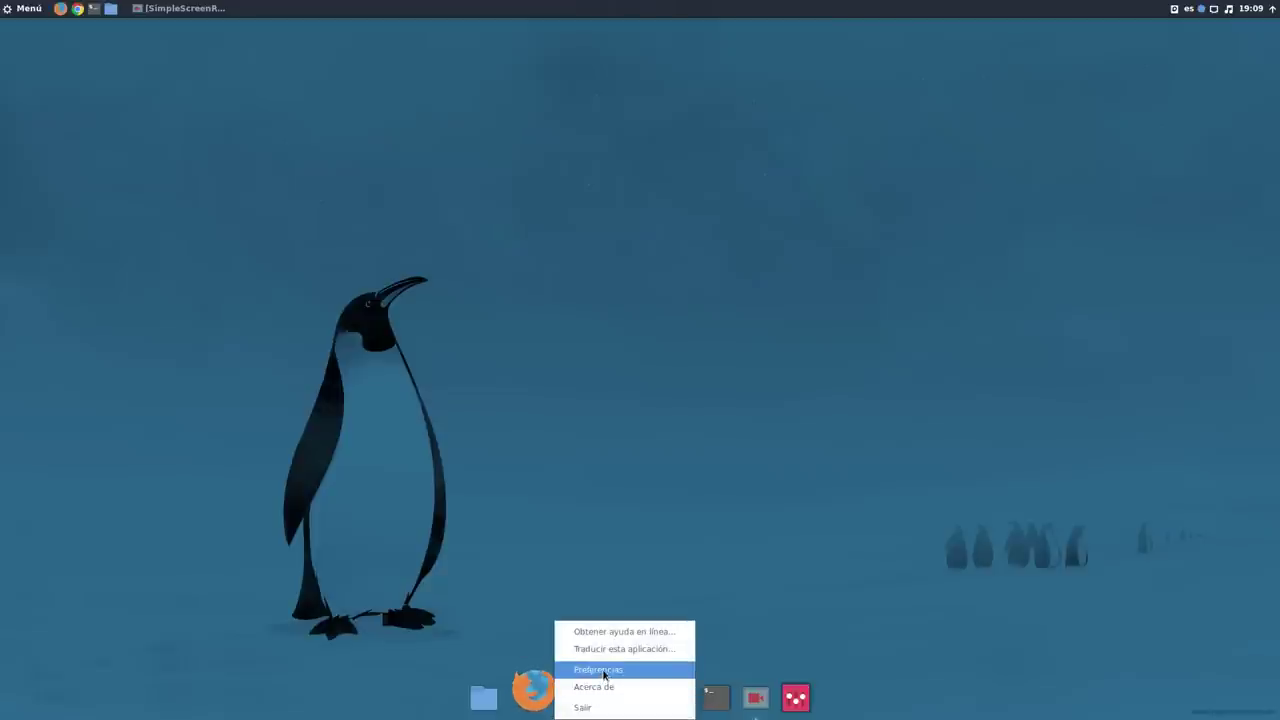
click(604, 670)
drag(458, 256, 274, 134)
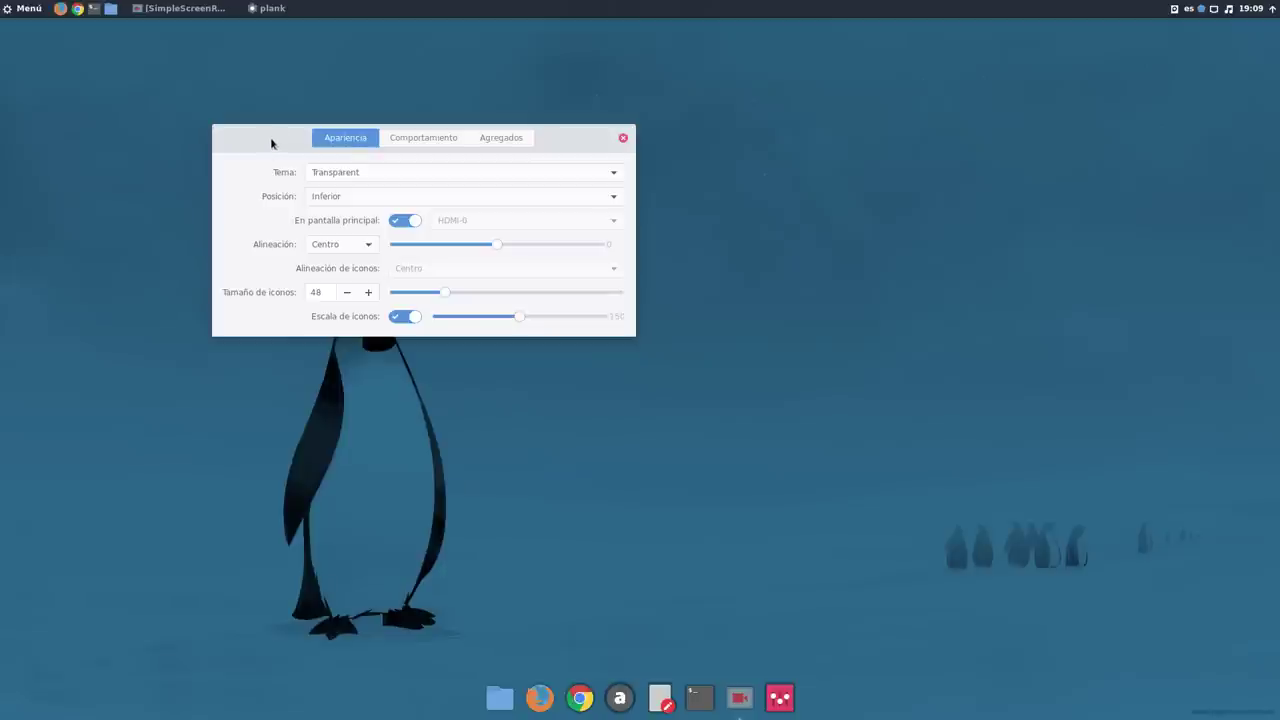
drag(271, 140, 723, 147)
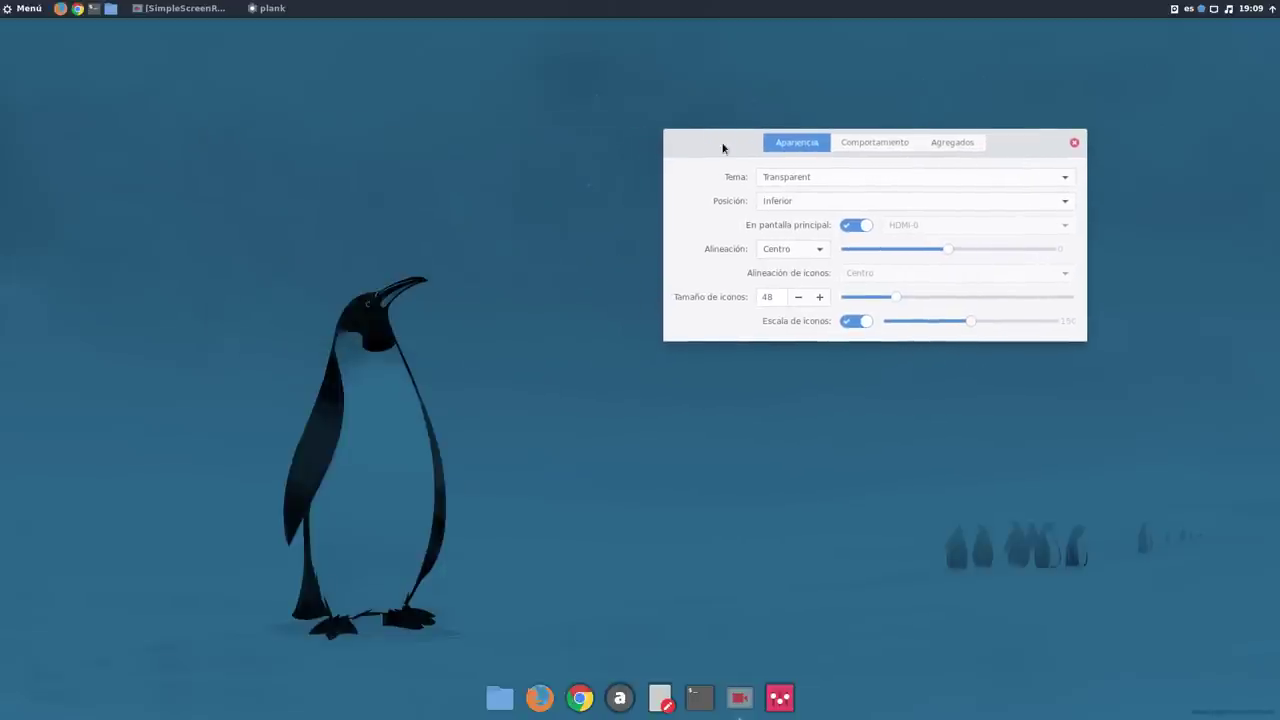
drag(723, 147, 375, 135)
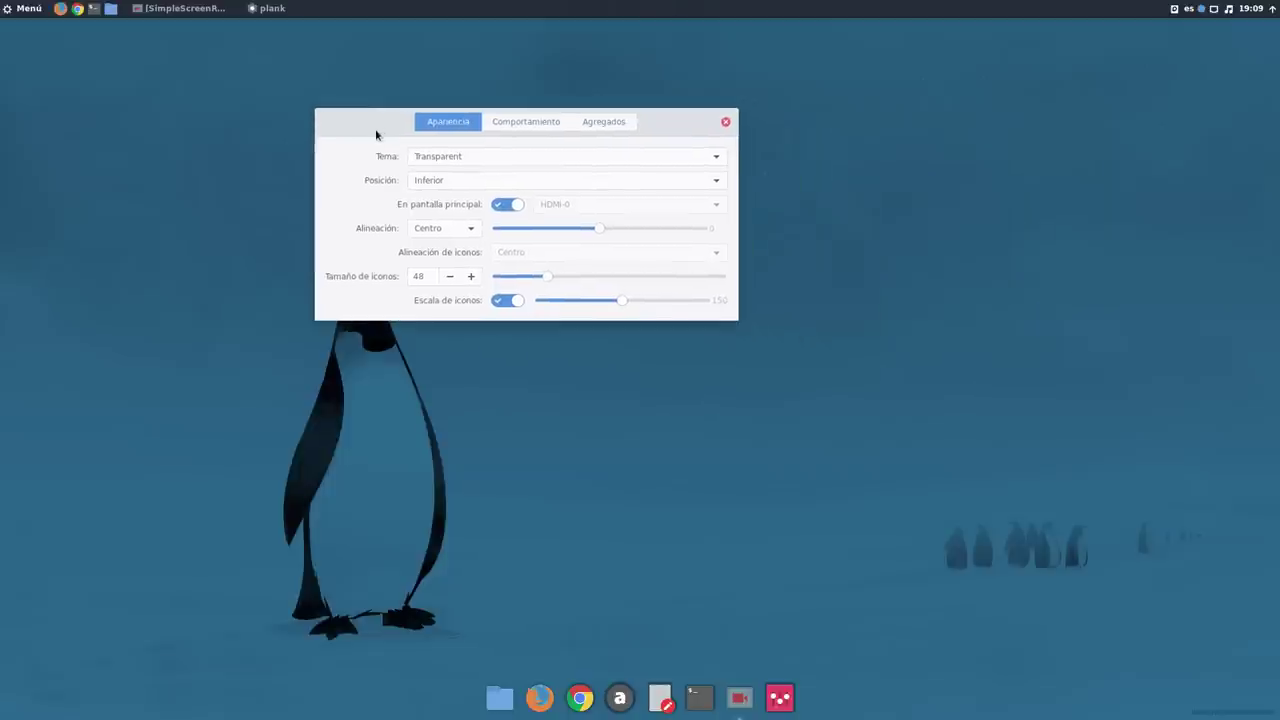
Try the Default theme on the dock, and switch the theme back to Transparent.
click(449, 152)
click(449, 102)
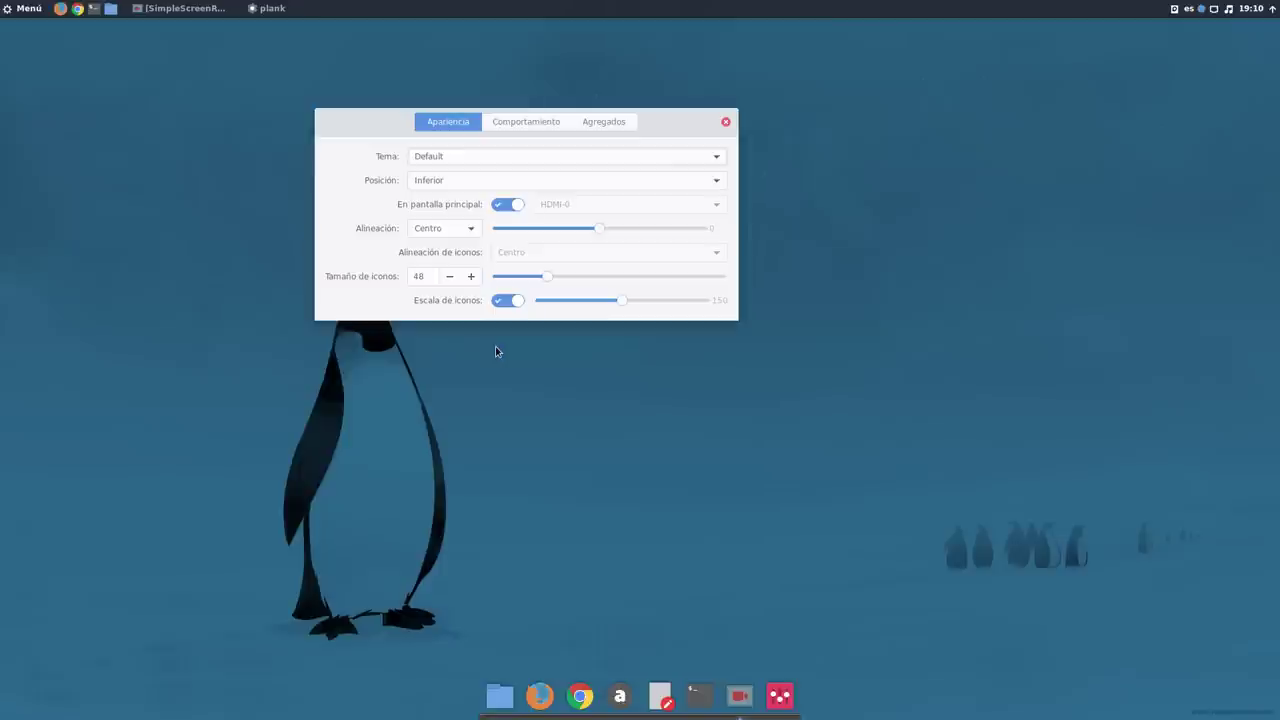
drag(374, 122, 251, 101)
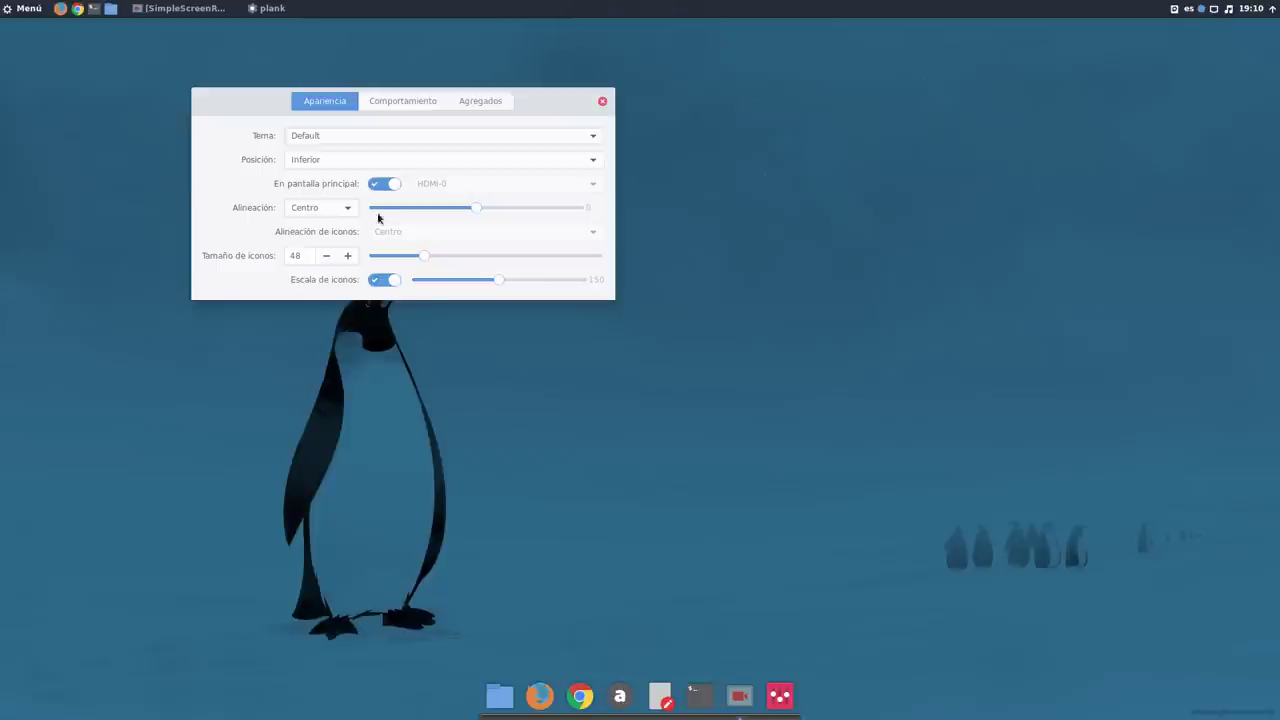
click(314, 137)
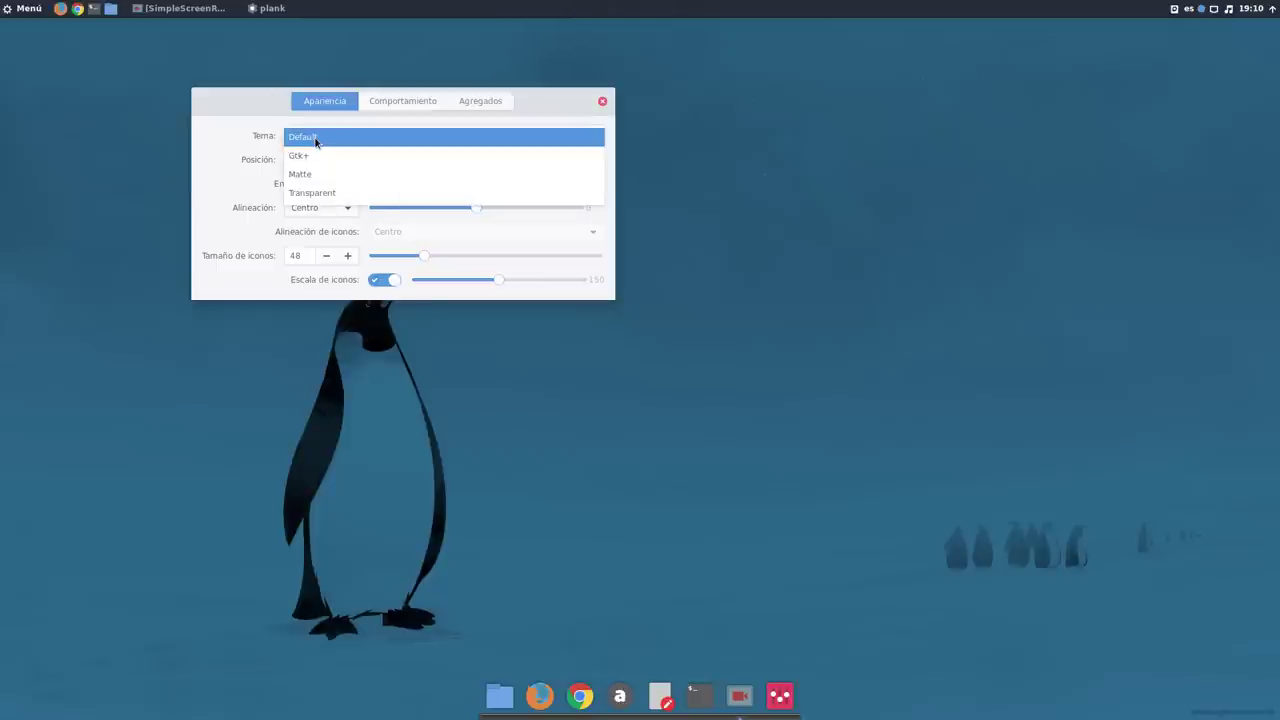
click(334, 193)
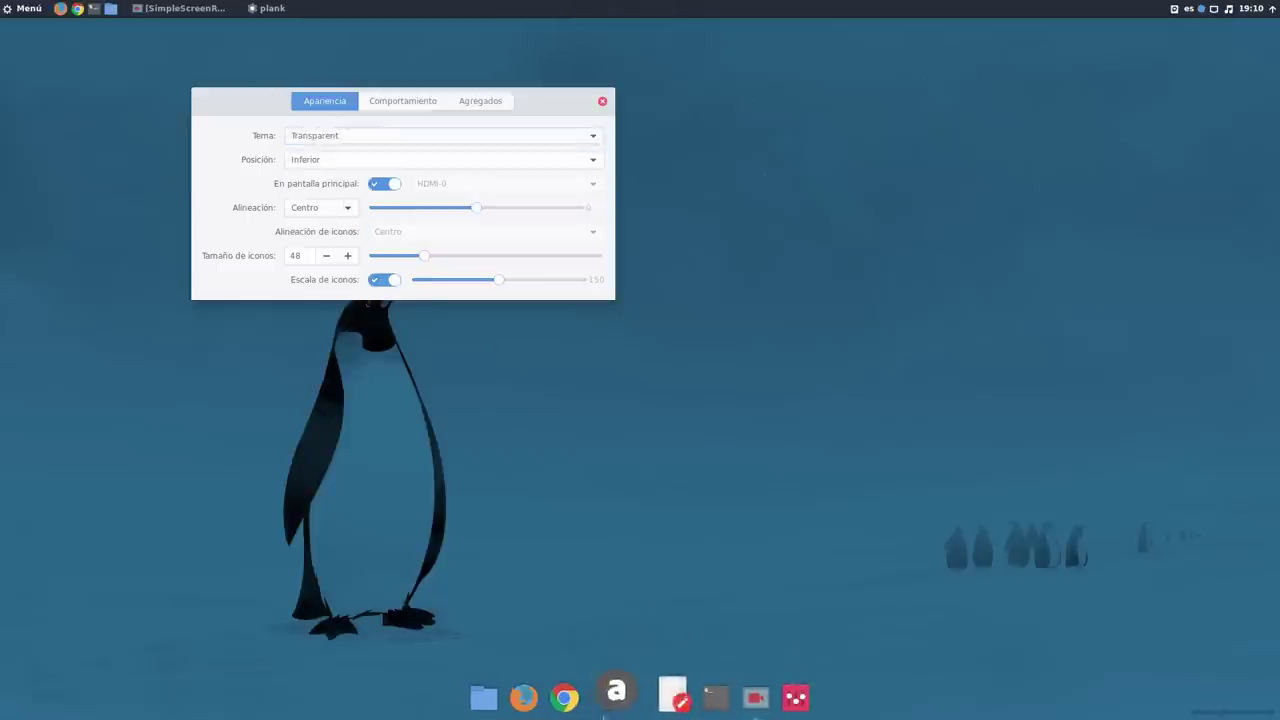
Set the dock's position to Izquierda and move the preferences window away from that screen edge.
click(325, 162)
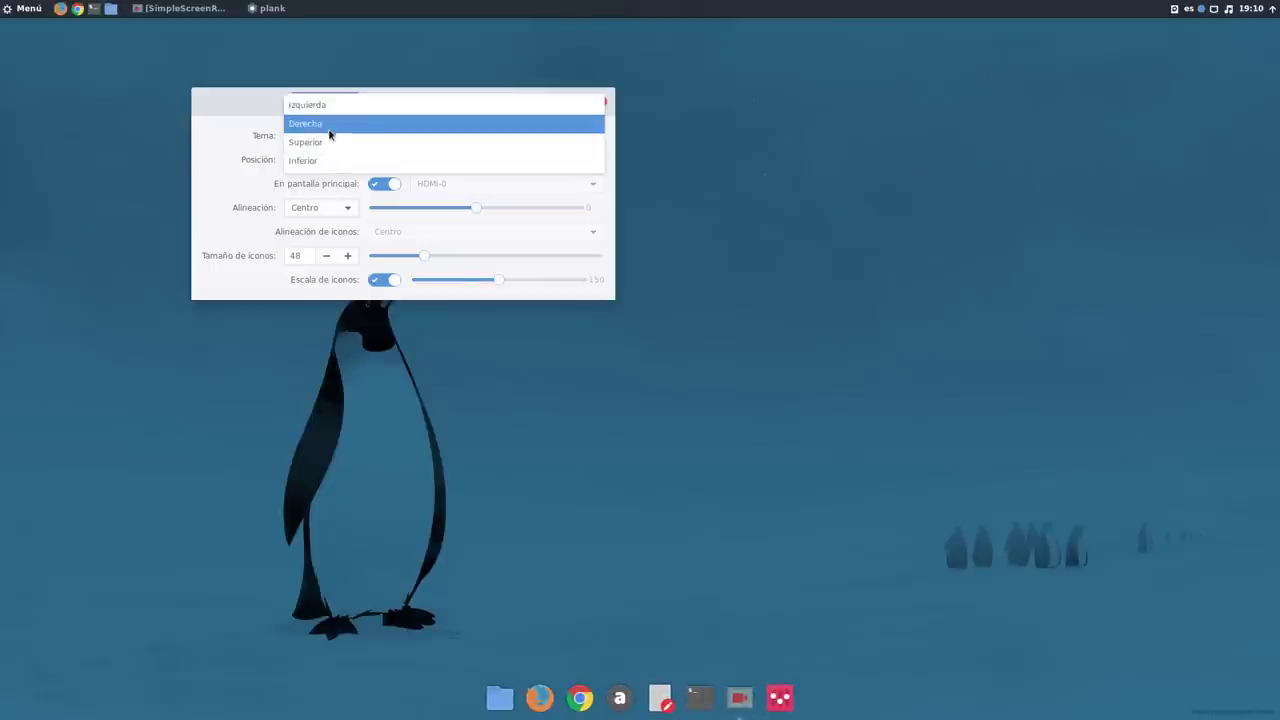
click(329, 108)
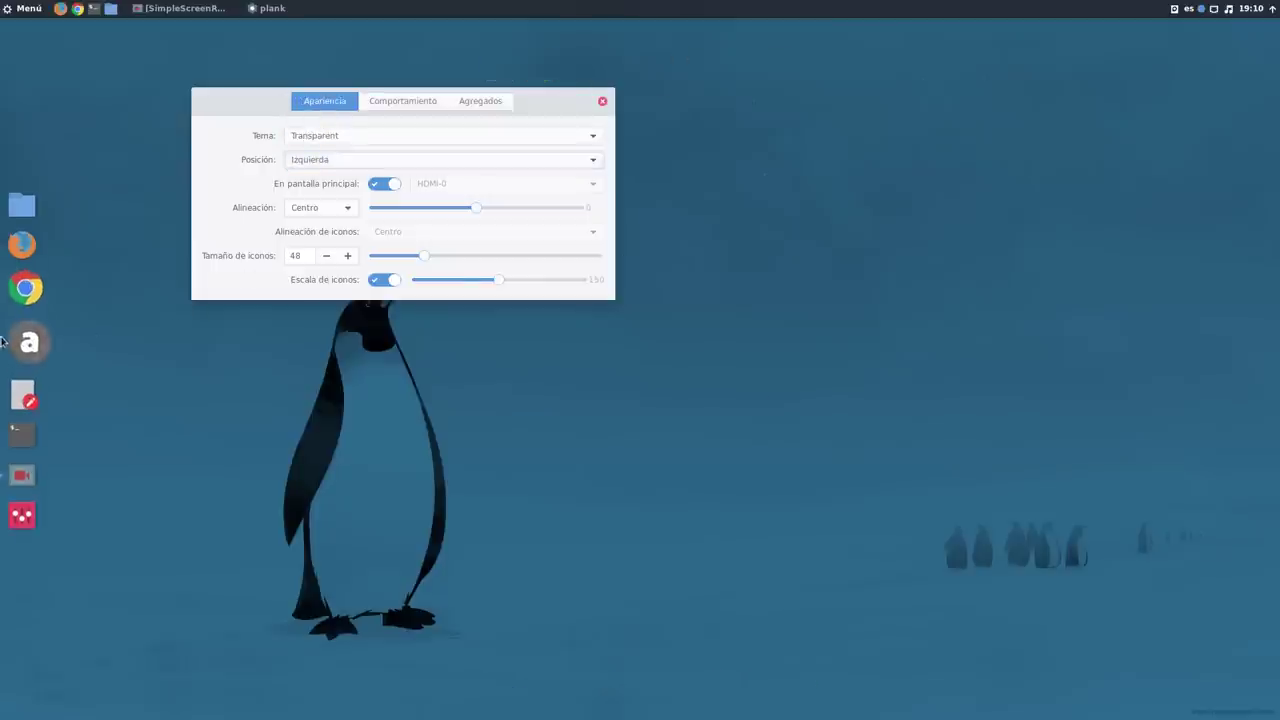
drag(266, 100, 629, 183)
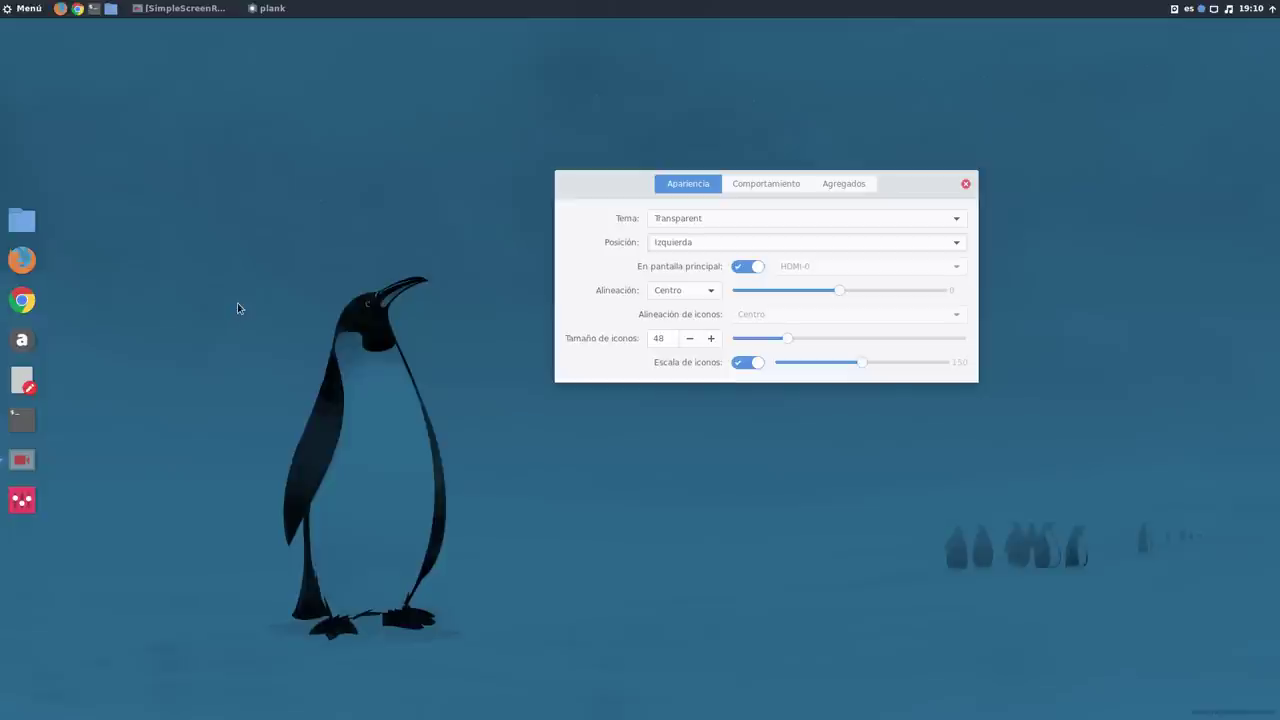
Try the dock alignments Inicio and Fin, and set the alignment back to Centro.
click(675, 292)
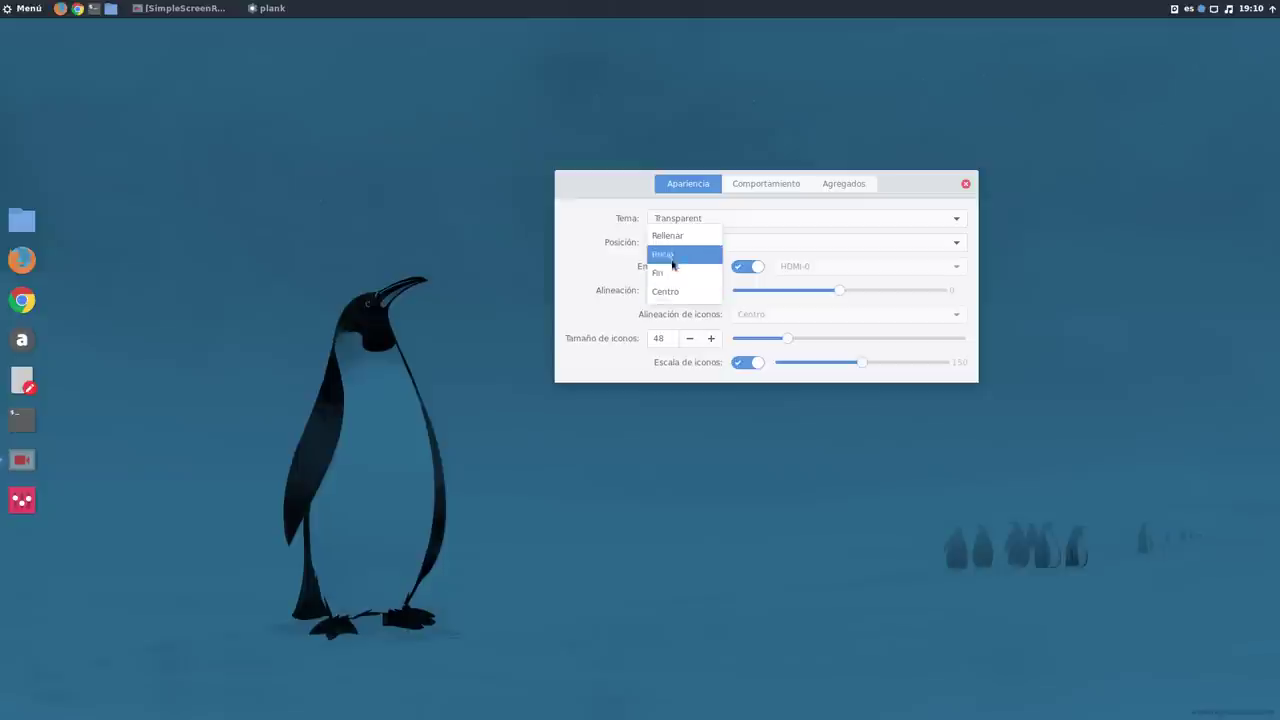
click(673, 256)
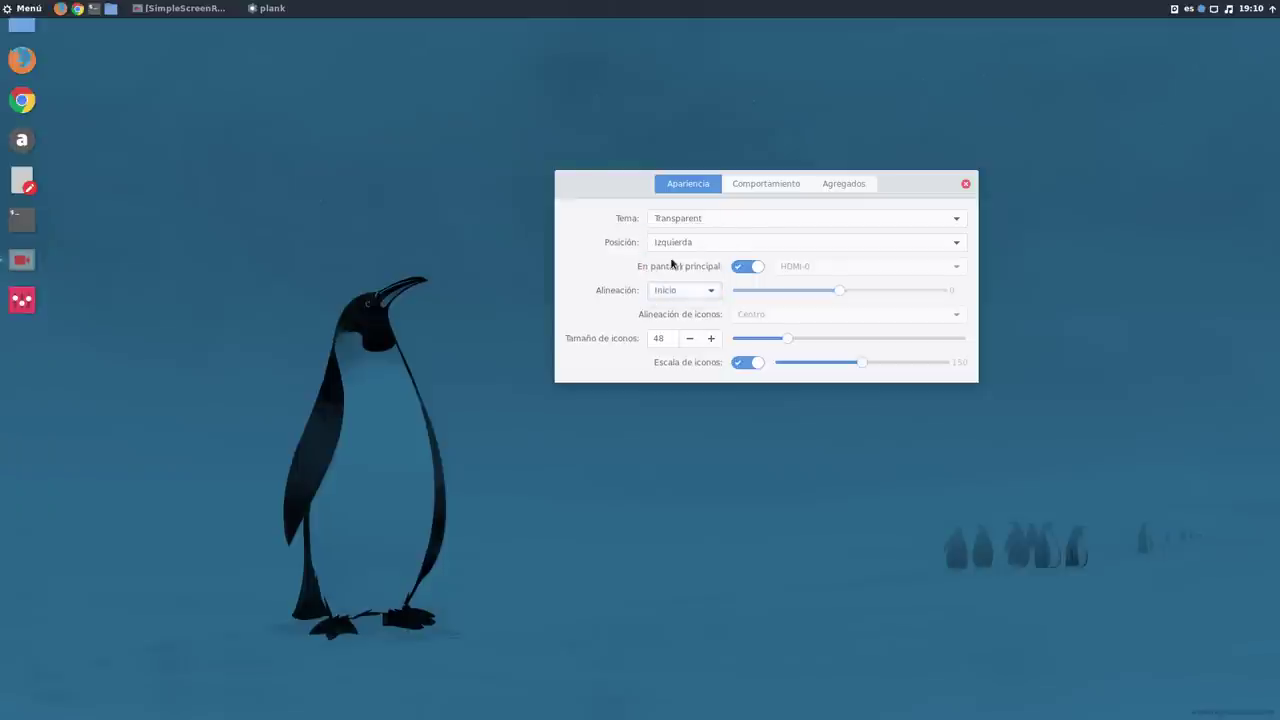
click(681, 292)
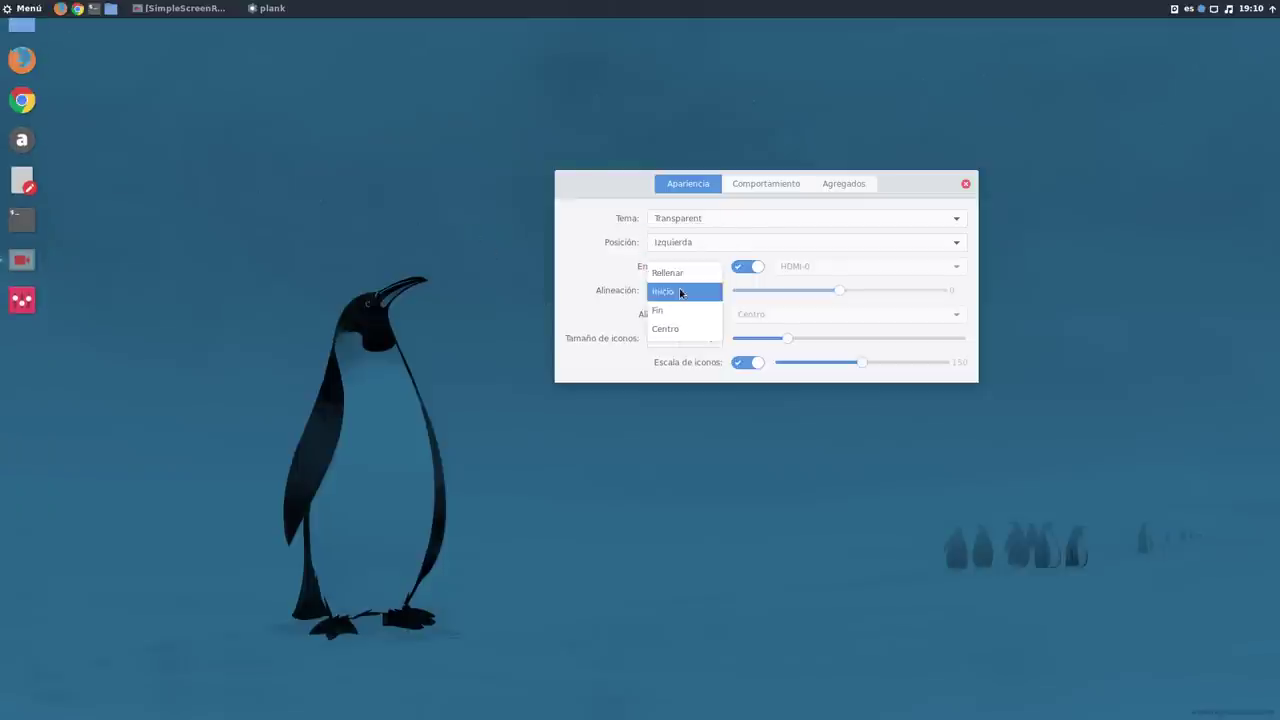
click(668, 310)
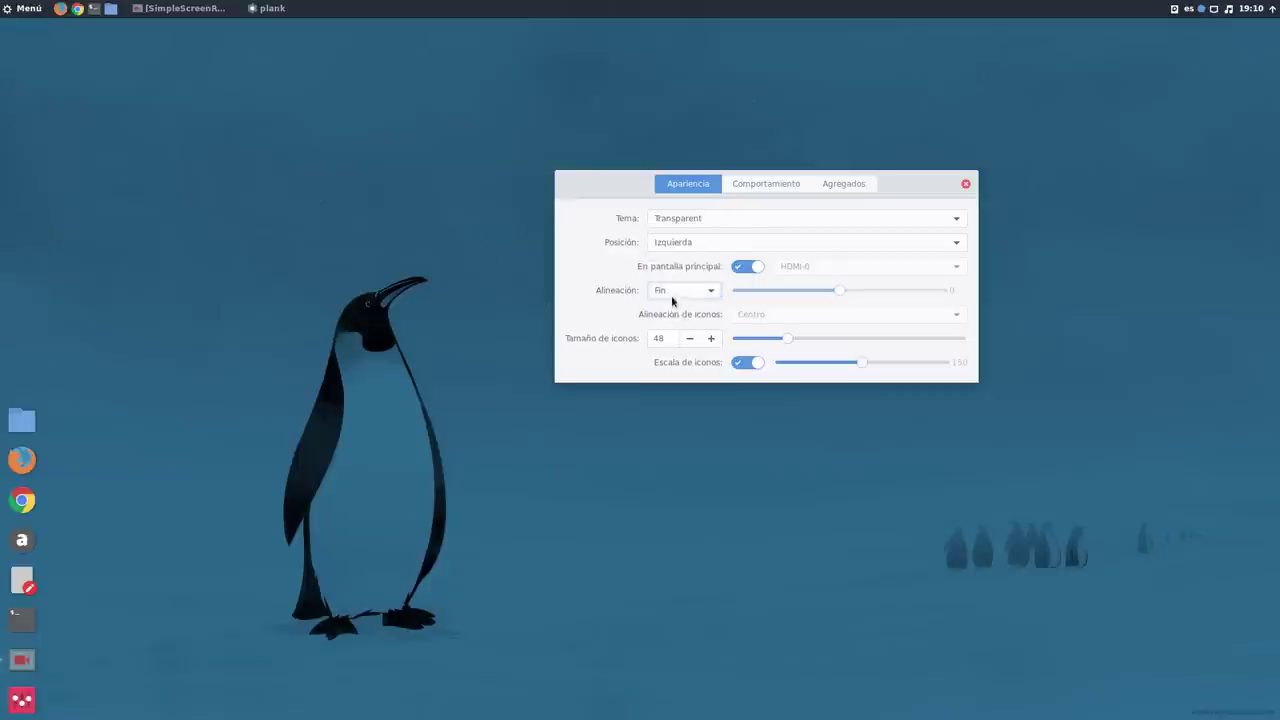
click(672, 298)
click(672, 314)
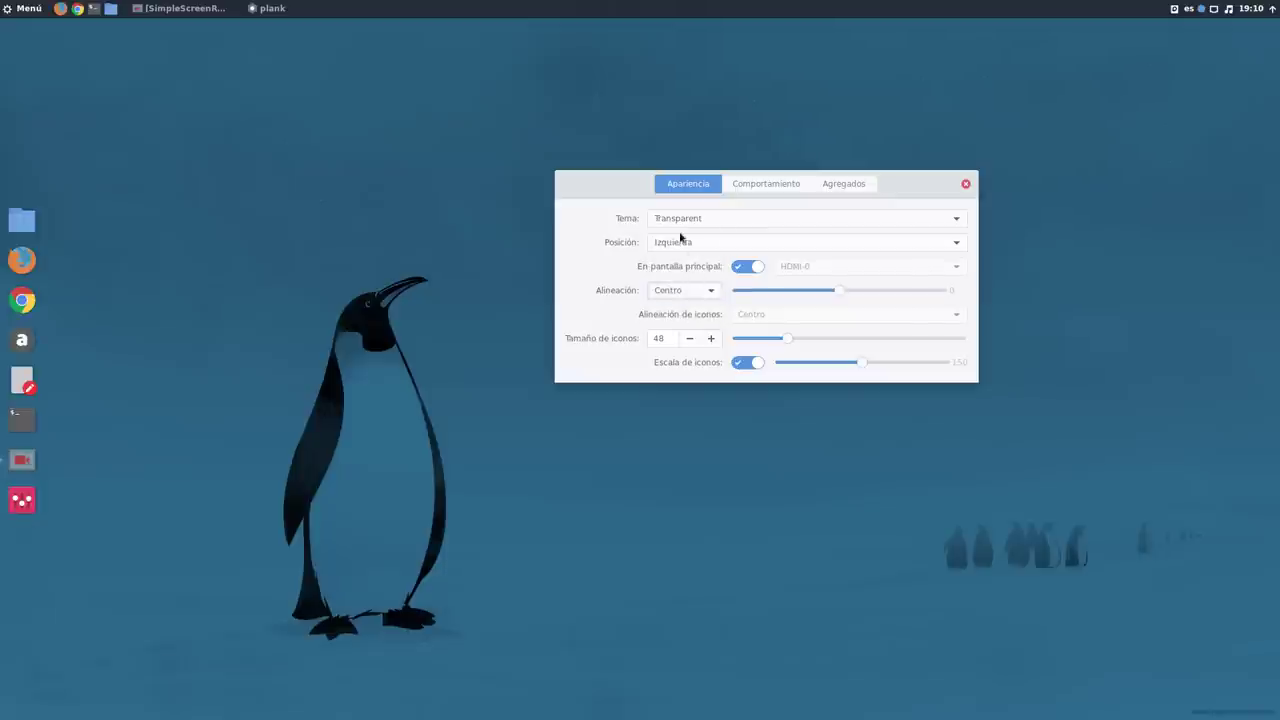
Set the dock's position back to Inferior, try the Inicio alignment there, and return the alignment to Centro.
click(684, 250)
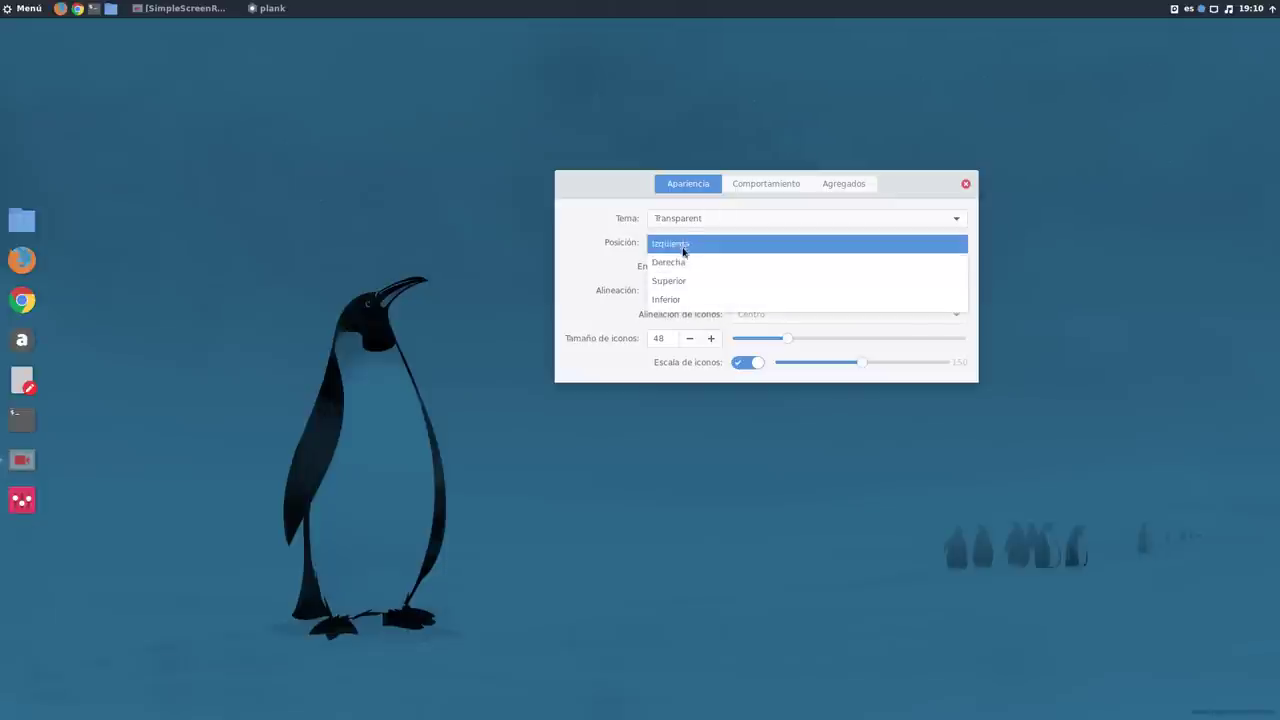
click(685, 299)
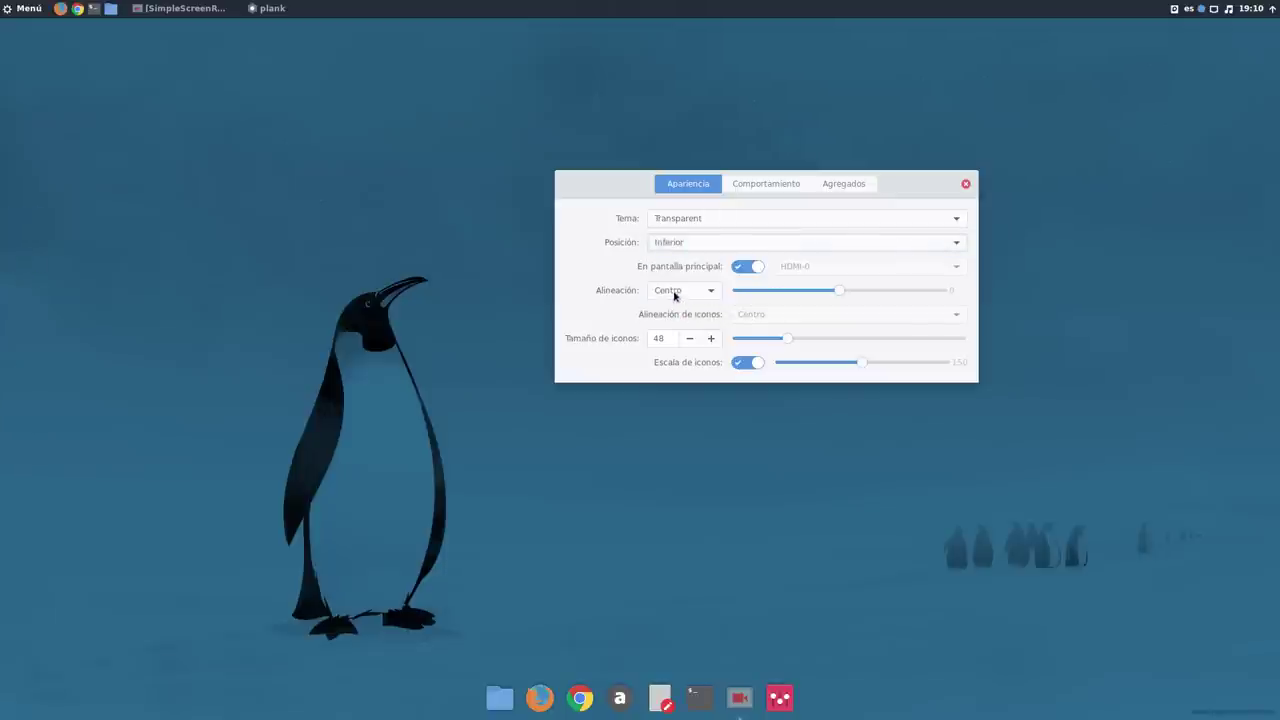
click(674, 296)
click(670, 259)
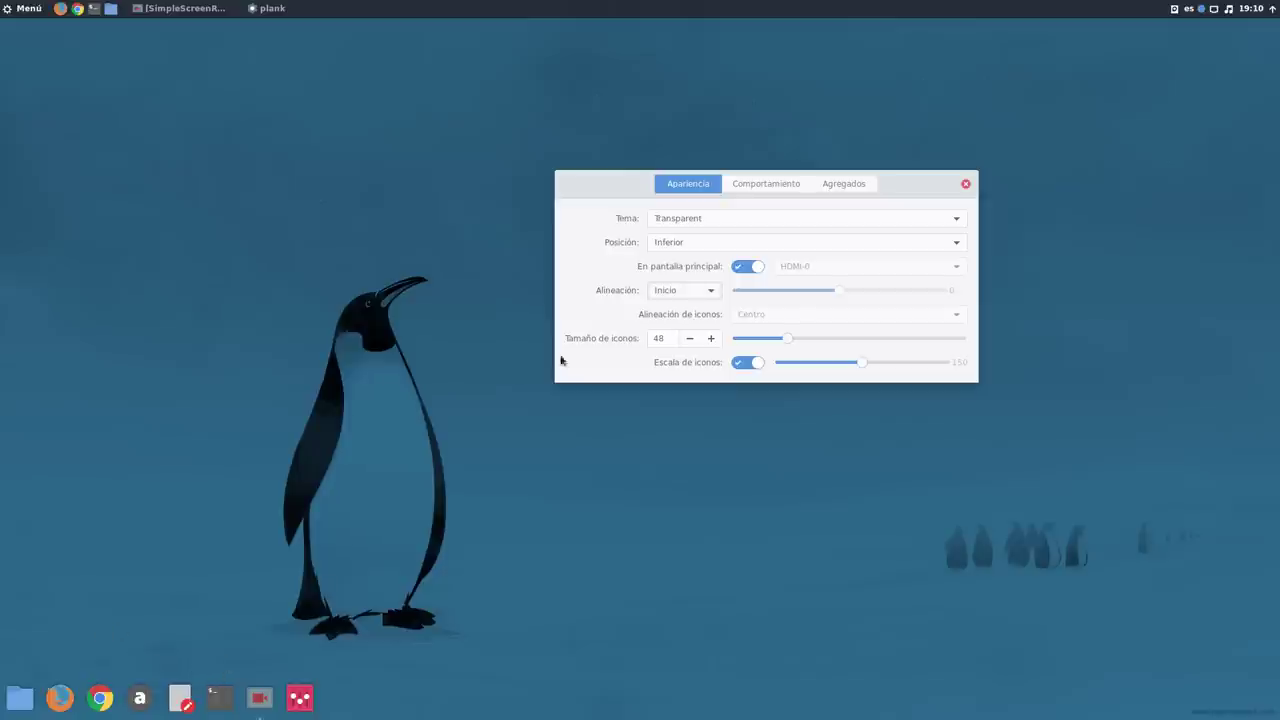
click(670, 294)
click(670, 329)
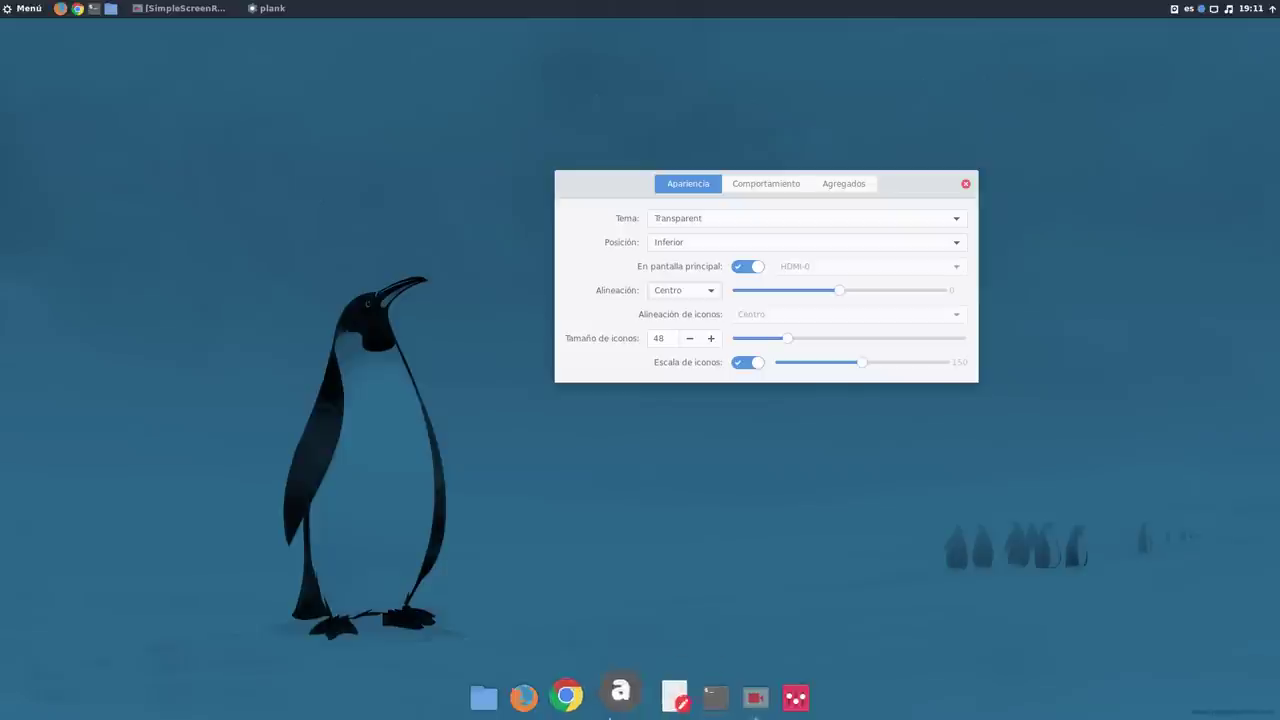
Reduce the dock's icon size to 40.
click(690, 338)
click(690, 338)
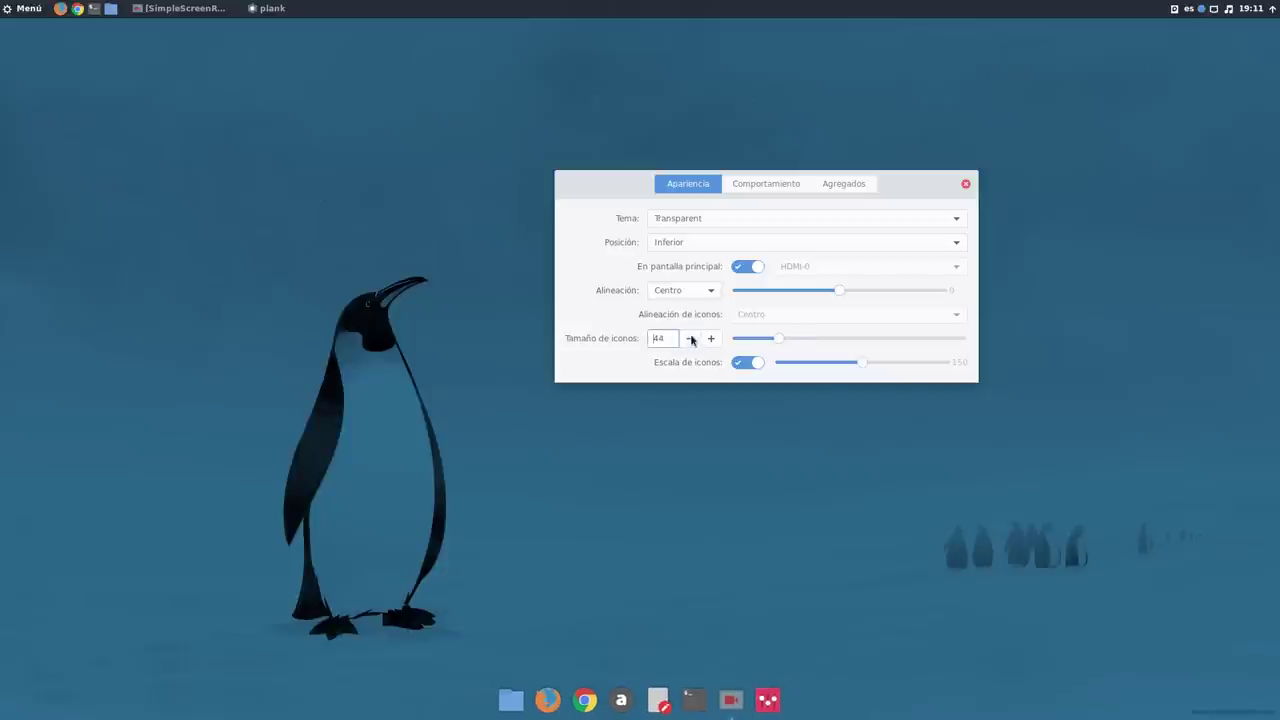
click(690, 338)
click(690, 338)
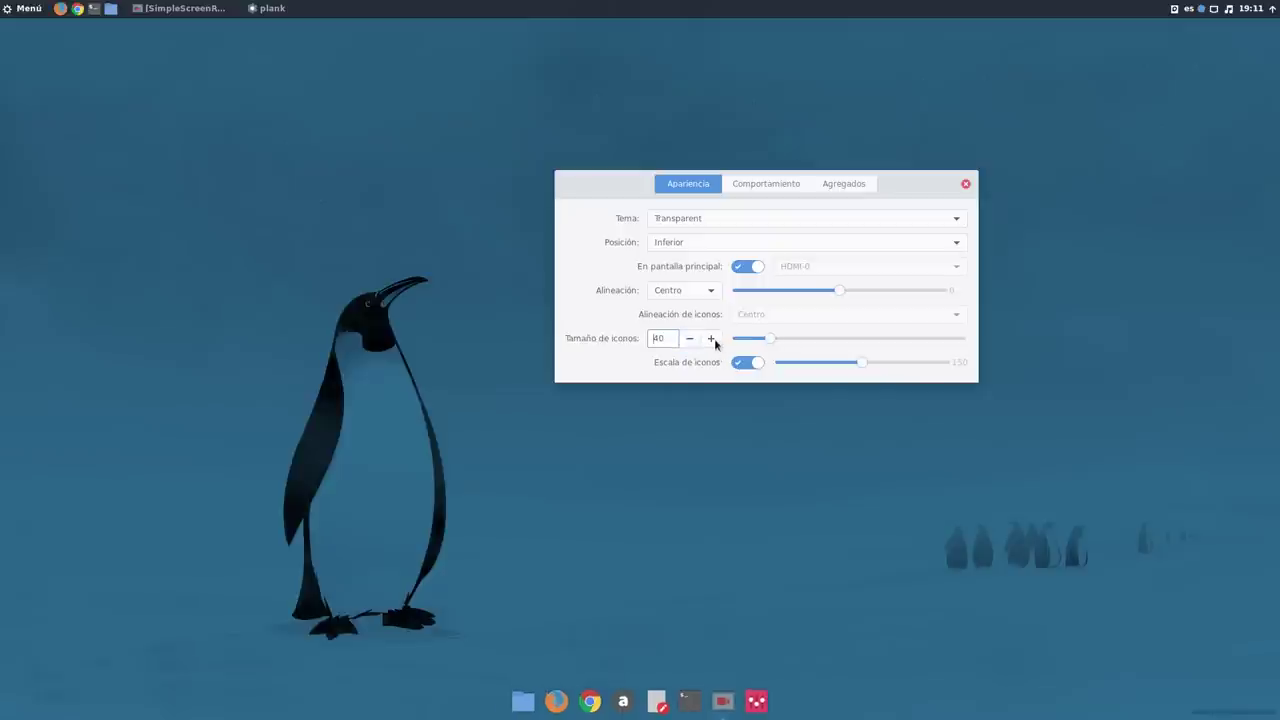
Enlarge the dock's icon size to 64.
click(714, 342)
click(712, 339)
click(712, 339)
click(712, 339)
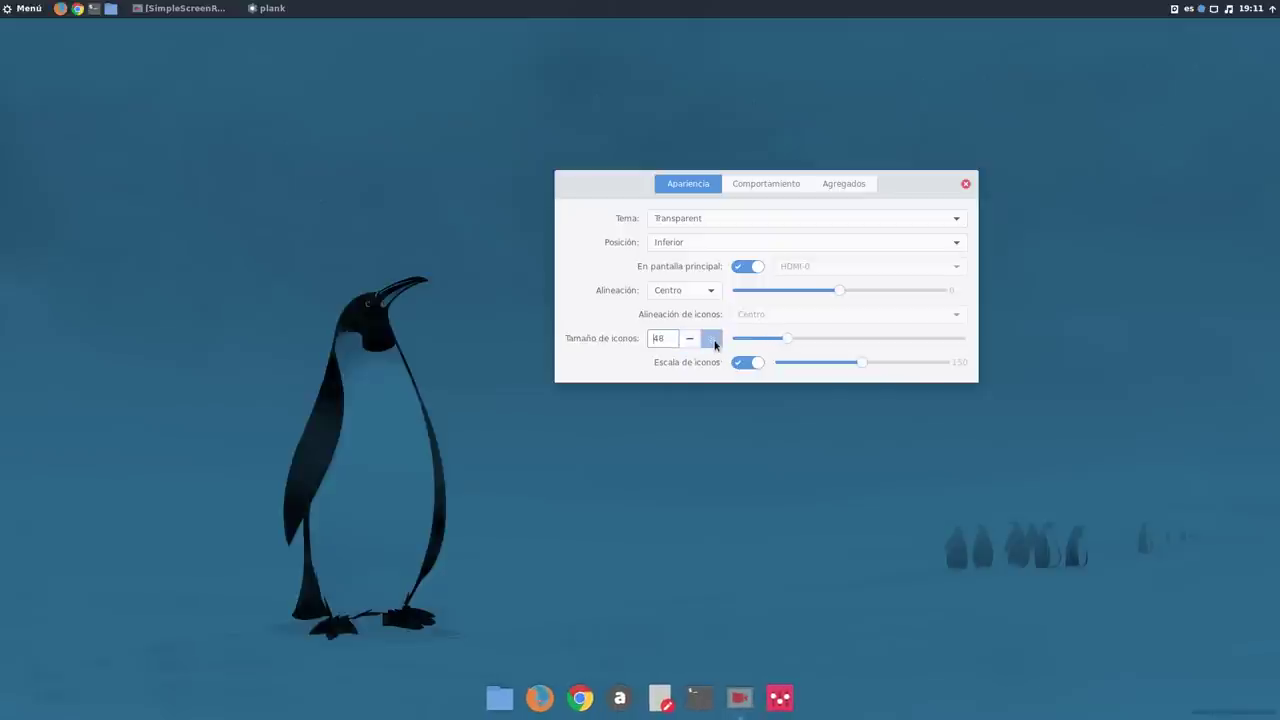
click(712, 339)
click(712, 339)
click(712, 339)
click(712, 339)
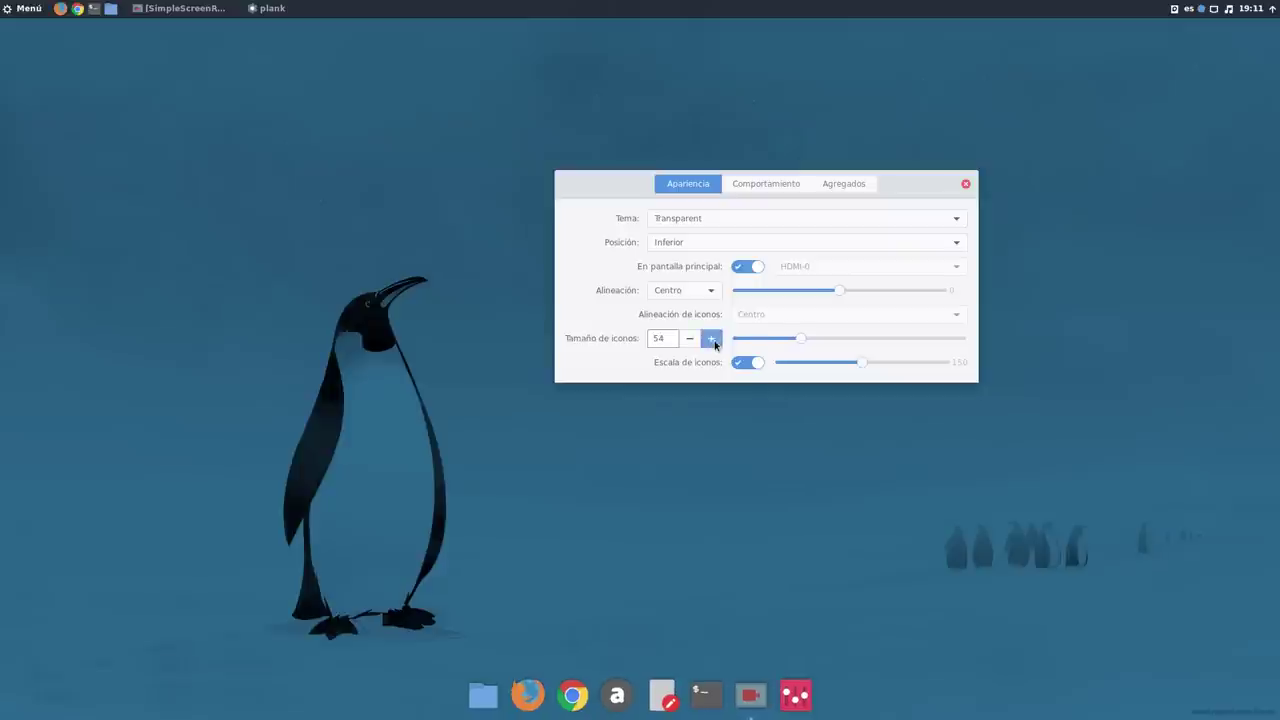
click(712, 339)
click(712, 339)
click(712, 339)
click(712, 339)
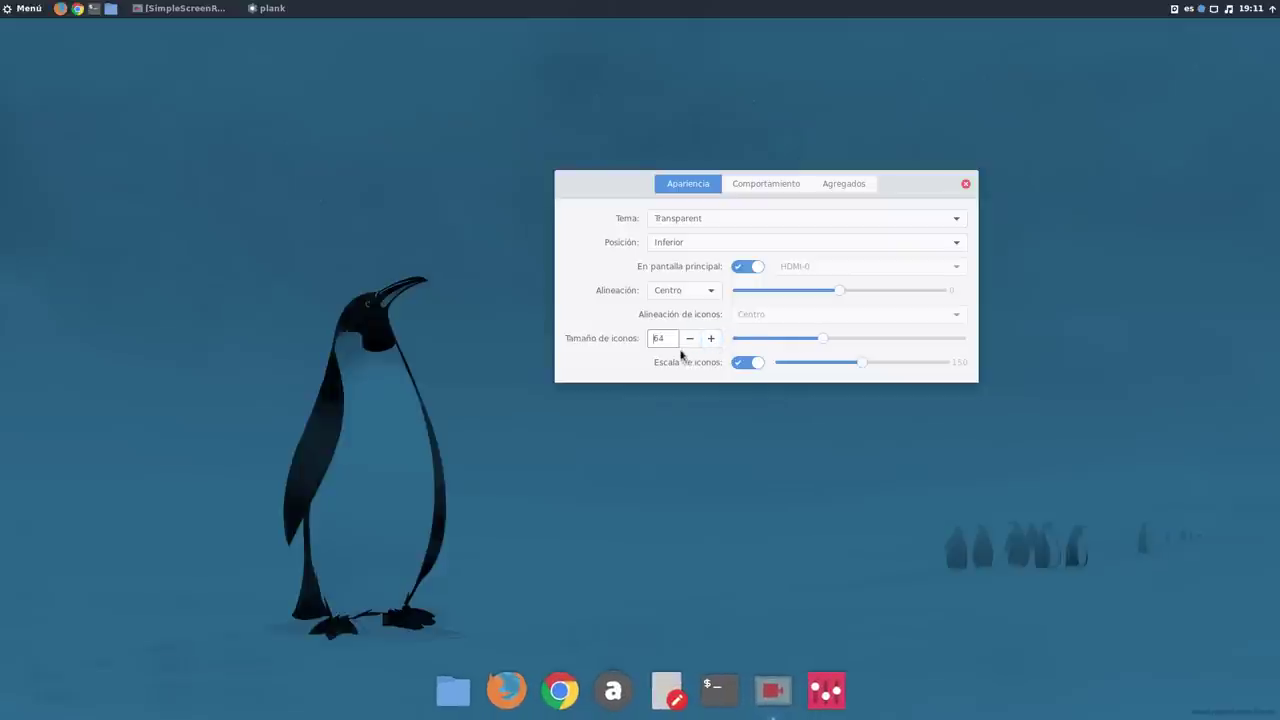
Set the dock's icon size back to 48.
click(690, 339)
click(690, 339)
click(690, 339)
click(690, 339)
click(690, 339)
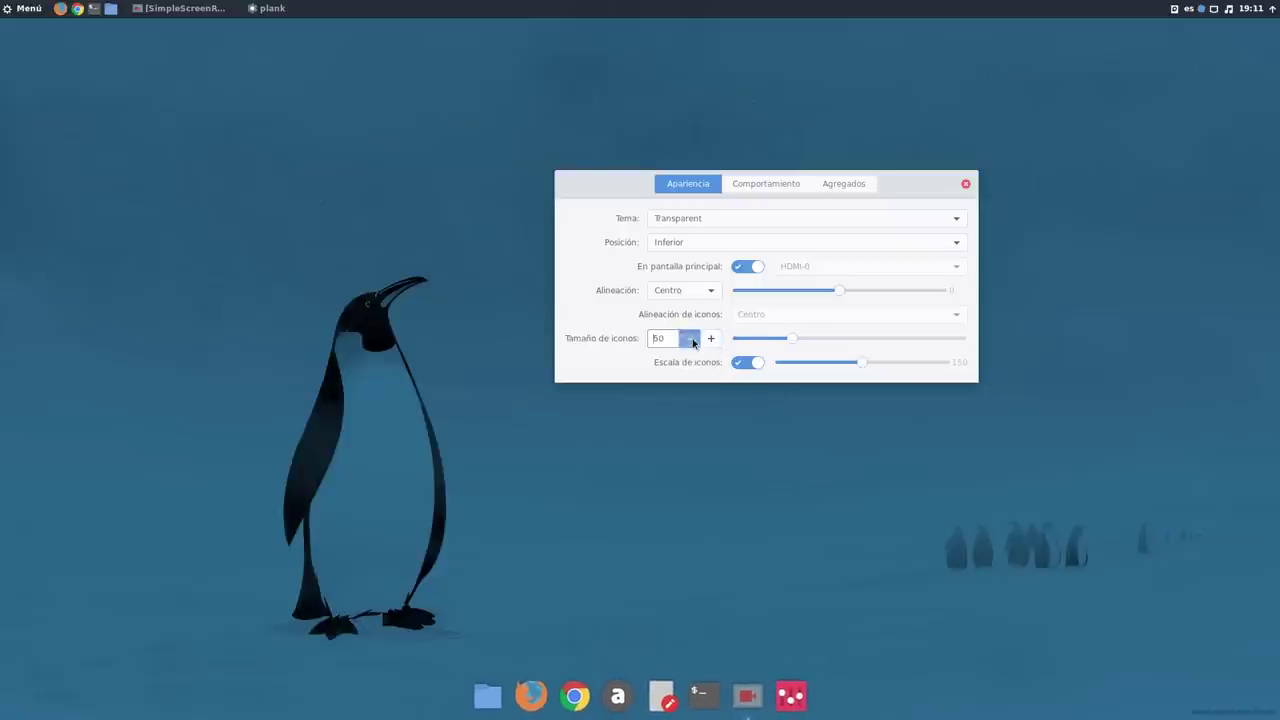
click(690, 339)
click(690, 339)
click(690, 339)
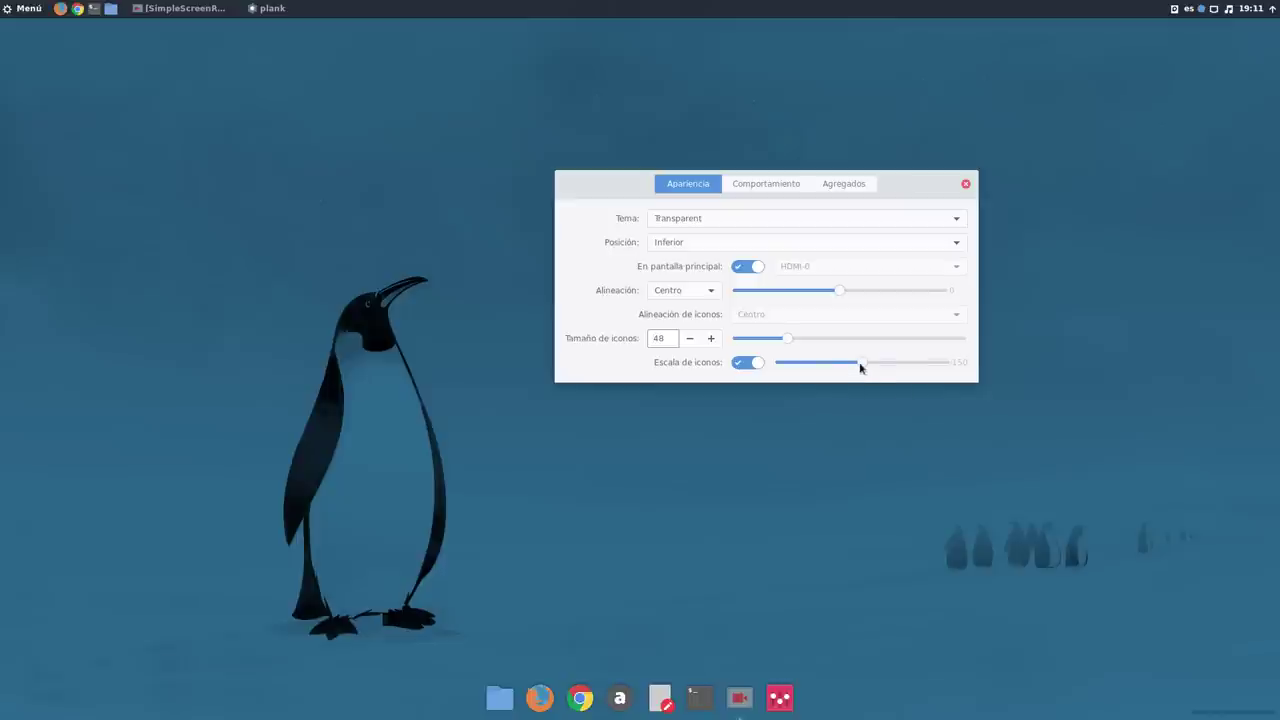
Set the dock's icon scale to 152.
mouse_move(860, 368)
mouse_down()
mouse_move(884, 364)
mouse_move(791, 364)
mouse_move(843, 369)
mouse_up()
Show the dock's Comportamiento settings and move the preferences window to the middle of the desktop.
click(747, 190)
drag(603, 174, 407, 167)
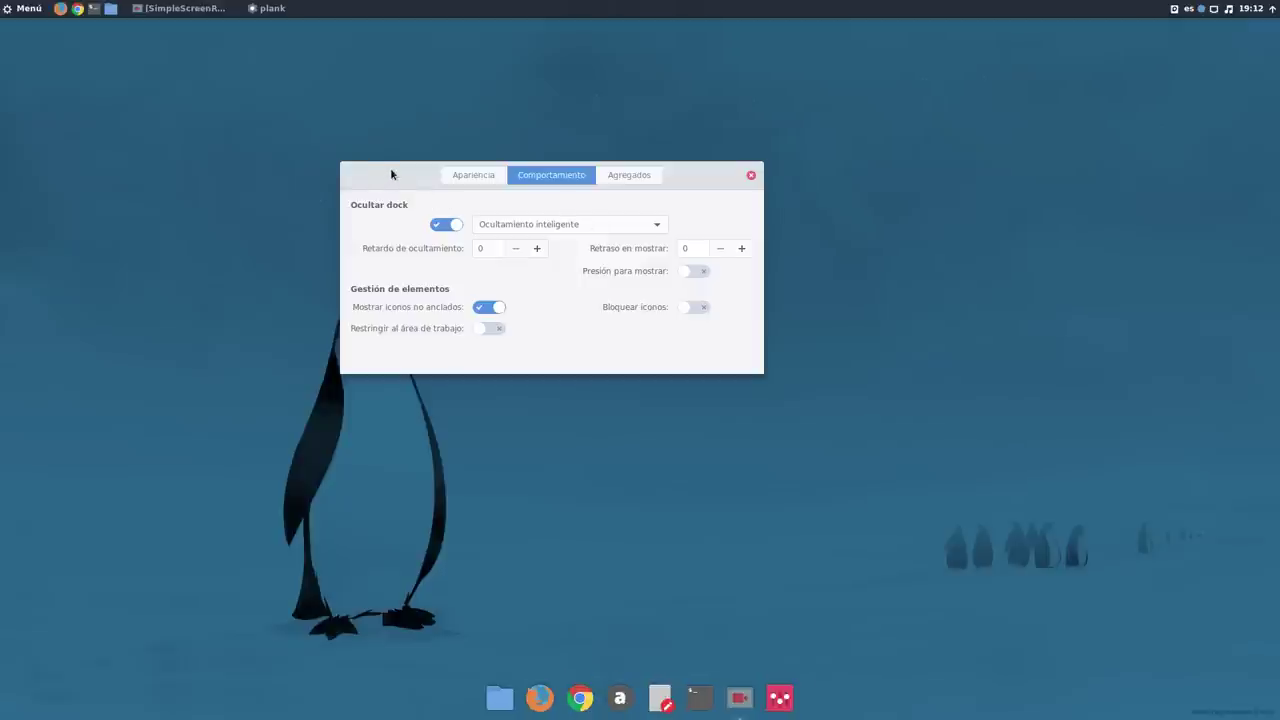
drag(400, 174, 460, 274)
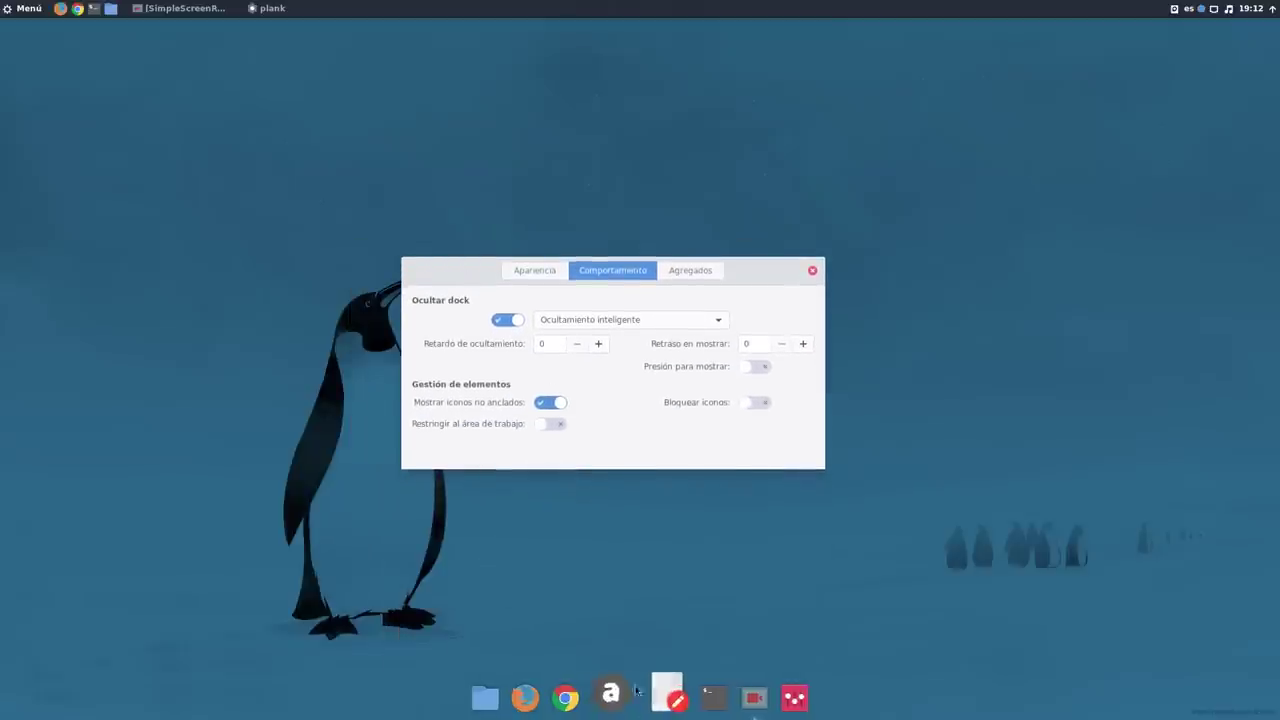
Test the dock's intelligent hiding with a maximized home folder window, reveal the dock over it, and close the folder window.
click(110, 9)
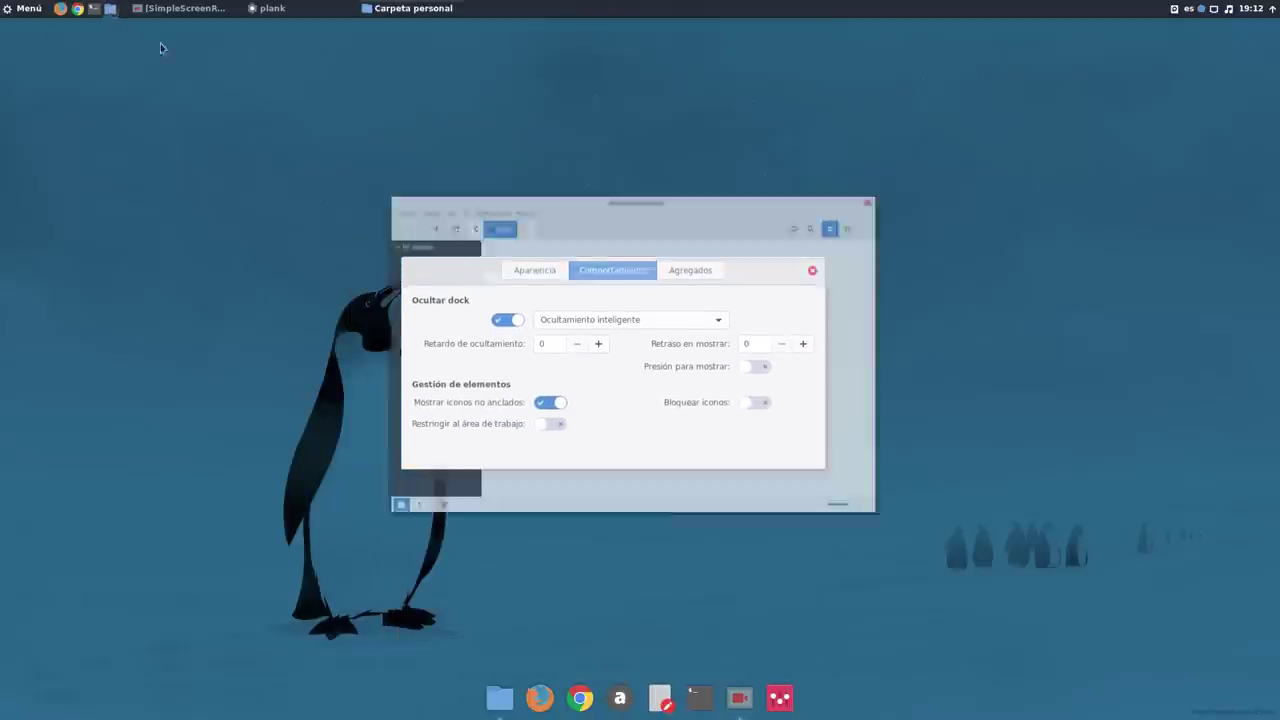
drag(520, 136, 524, 184)
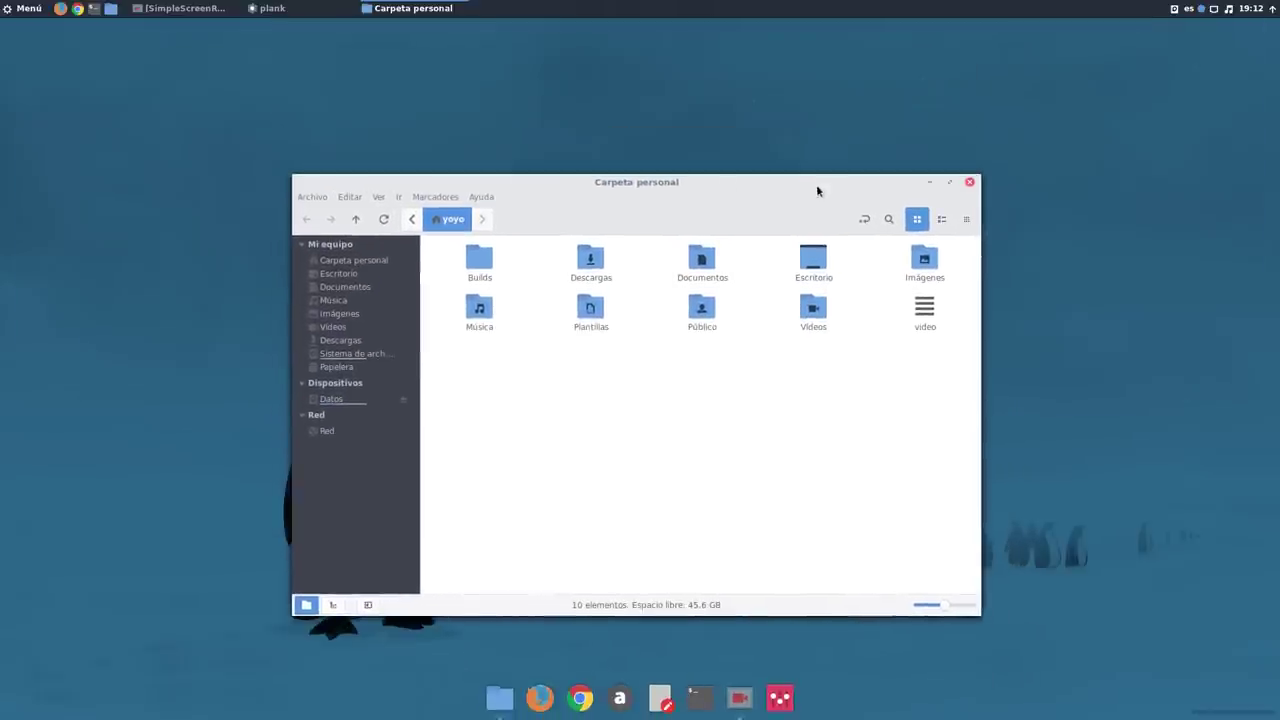
click(950, 182)
click(740, 698)
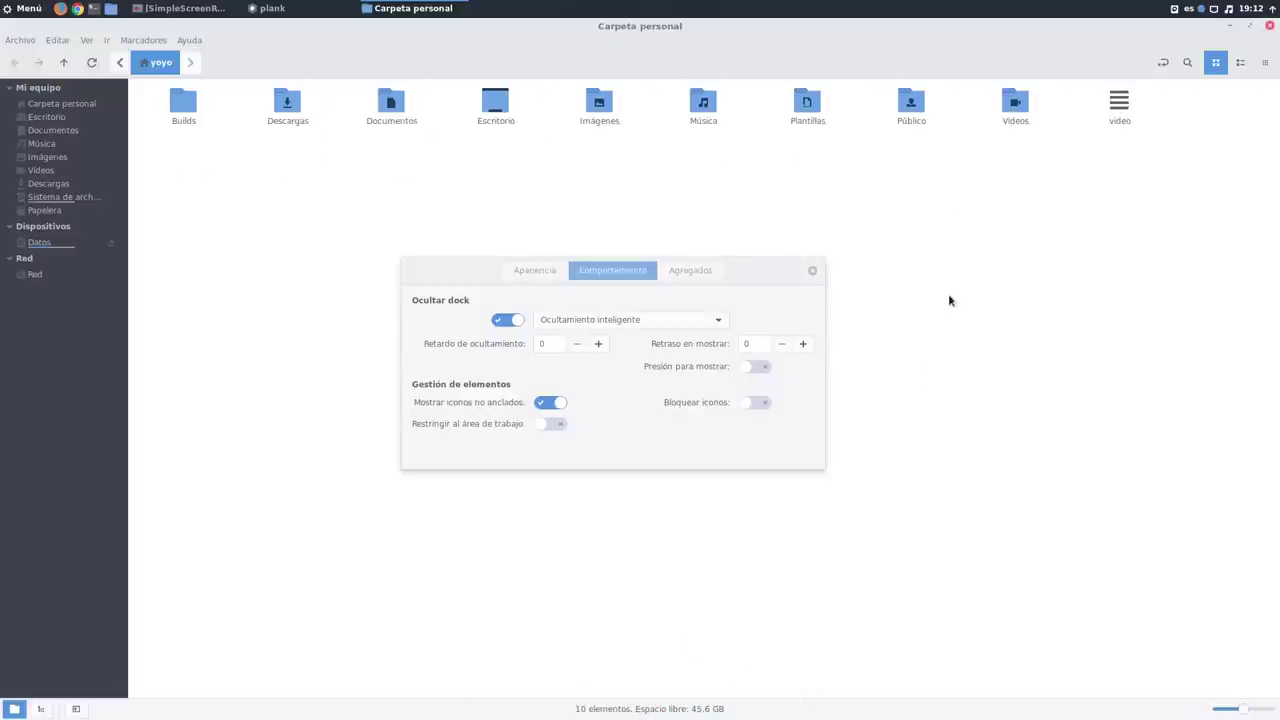
mouse_move(735, 714)
click(1249, 25)
click(969, 181)
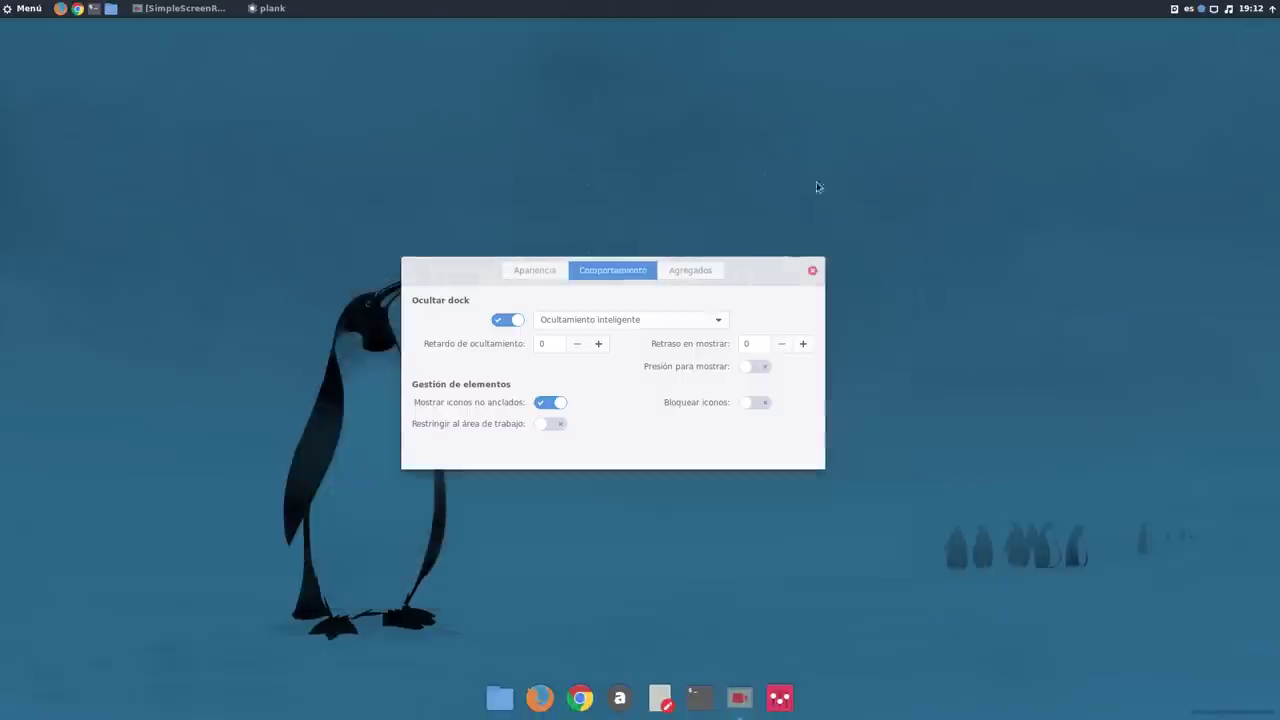
Move the preferences window farther from the dock and examine the Chrome launcher's options, leaving them without choosing any.
drag(461, 271, 400, 206)
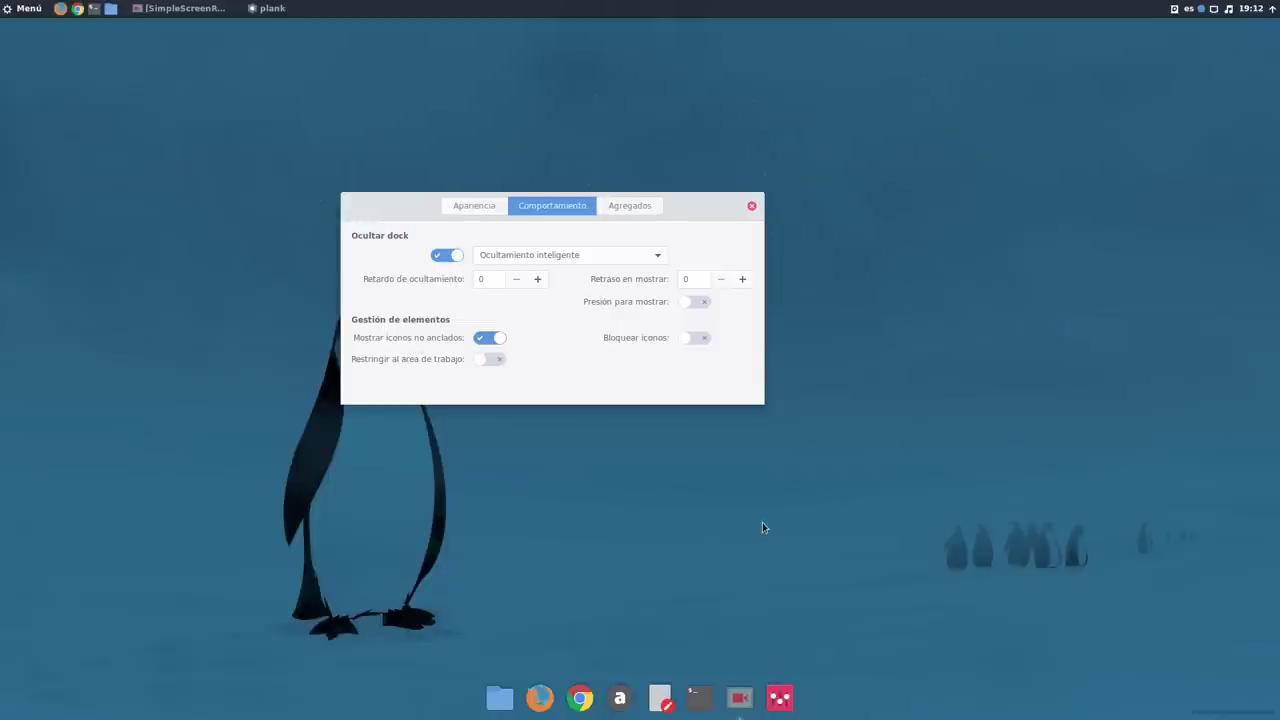
right_click(586, 688)
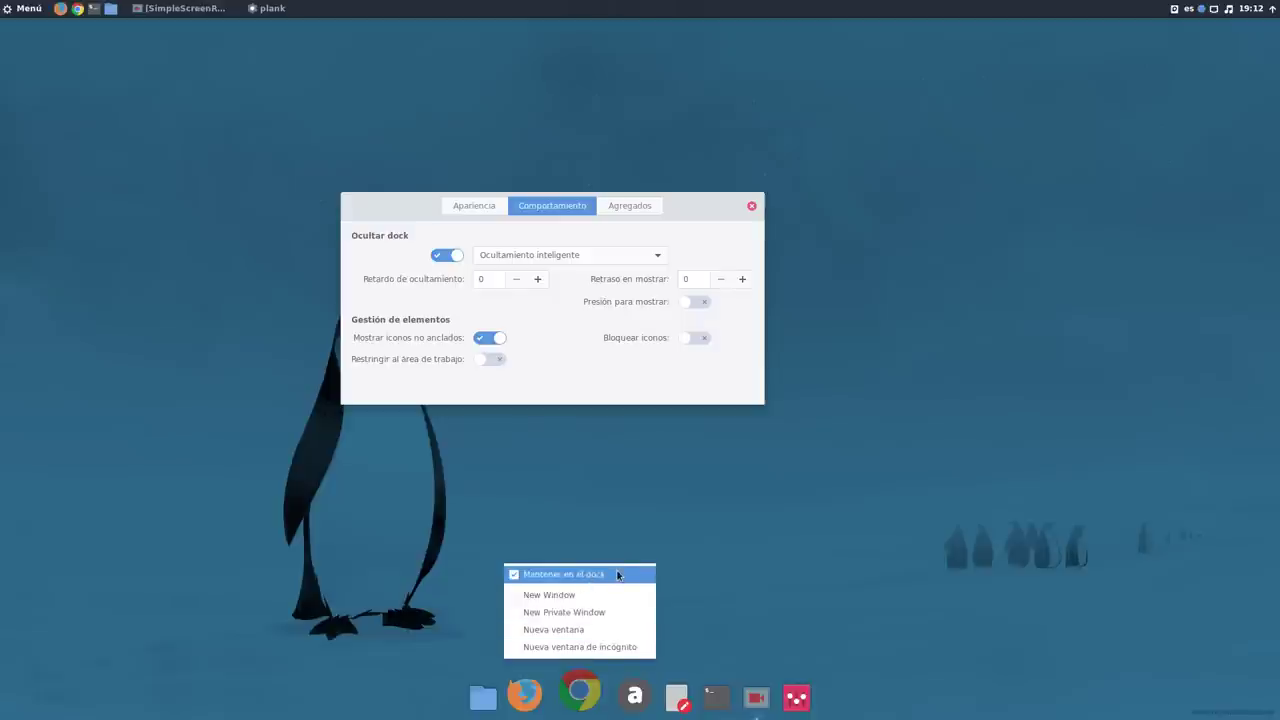
click(1049, 503)
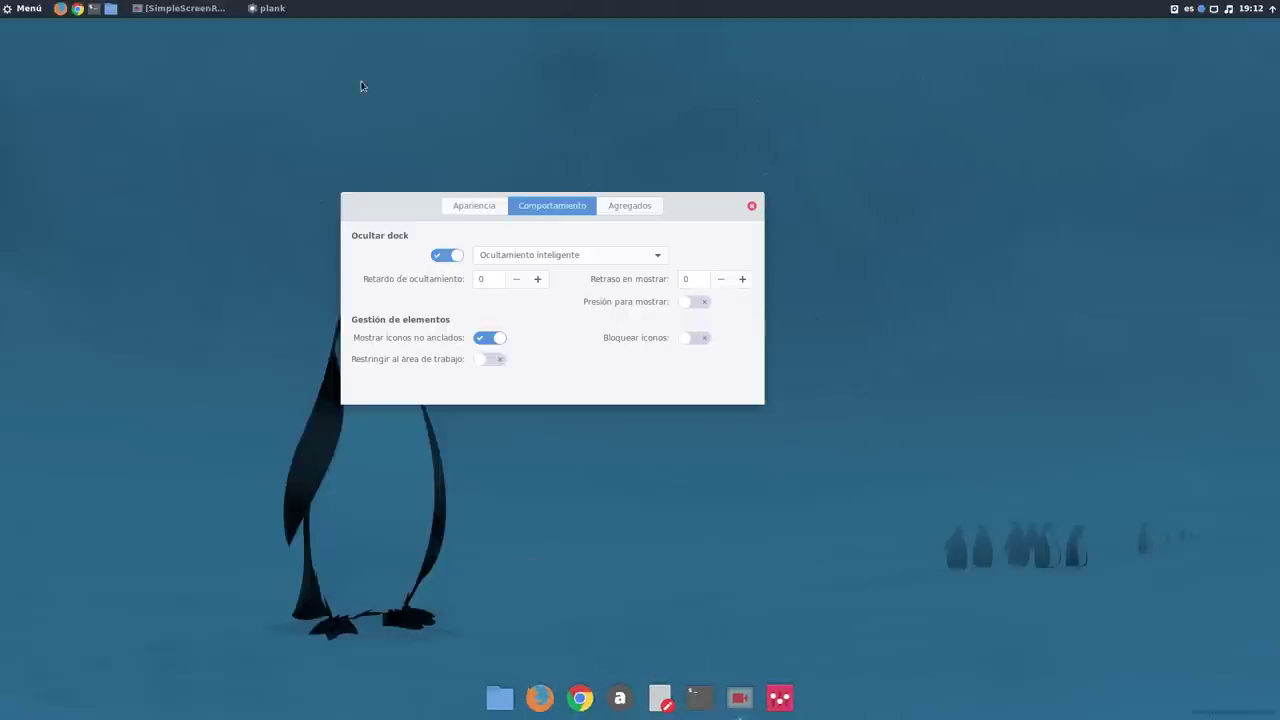
Launch Inkscape from the Gráficos applications to check how the dock shows an unpinned program, and close Inkscape.
click(34, 6)
mouse_move(142, 194)
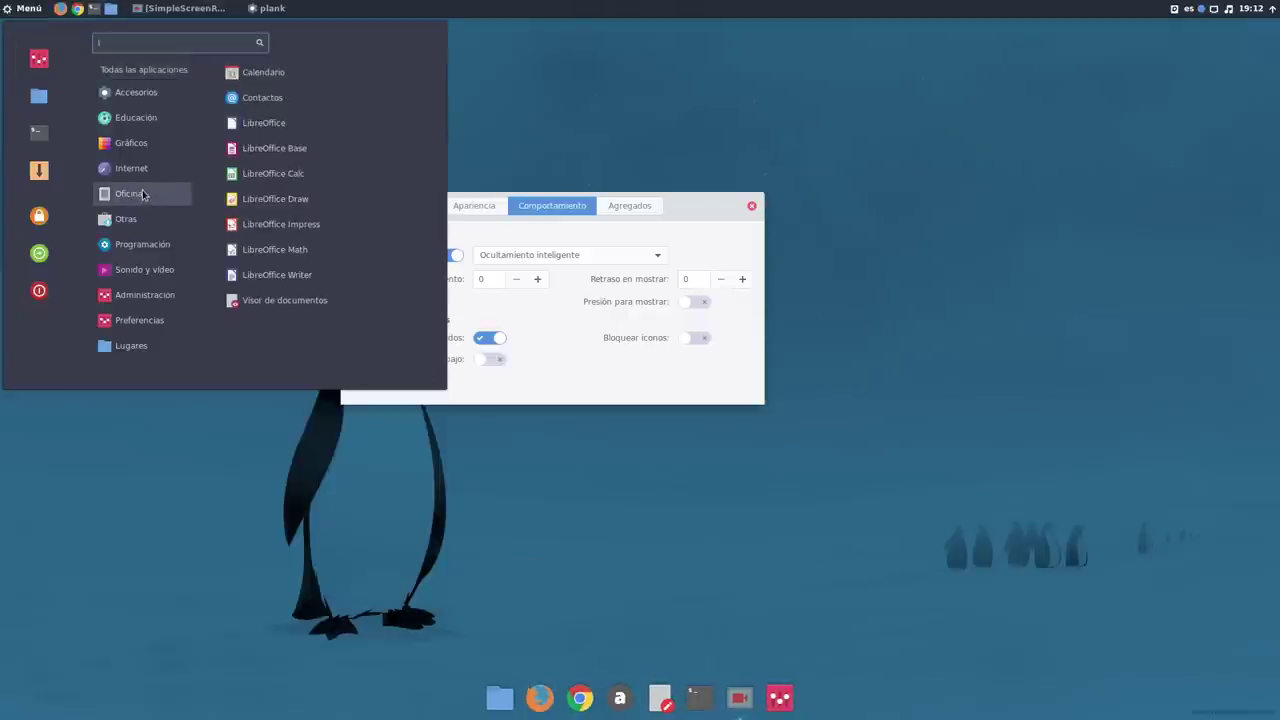
mouse_move(138, 145)
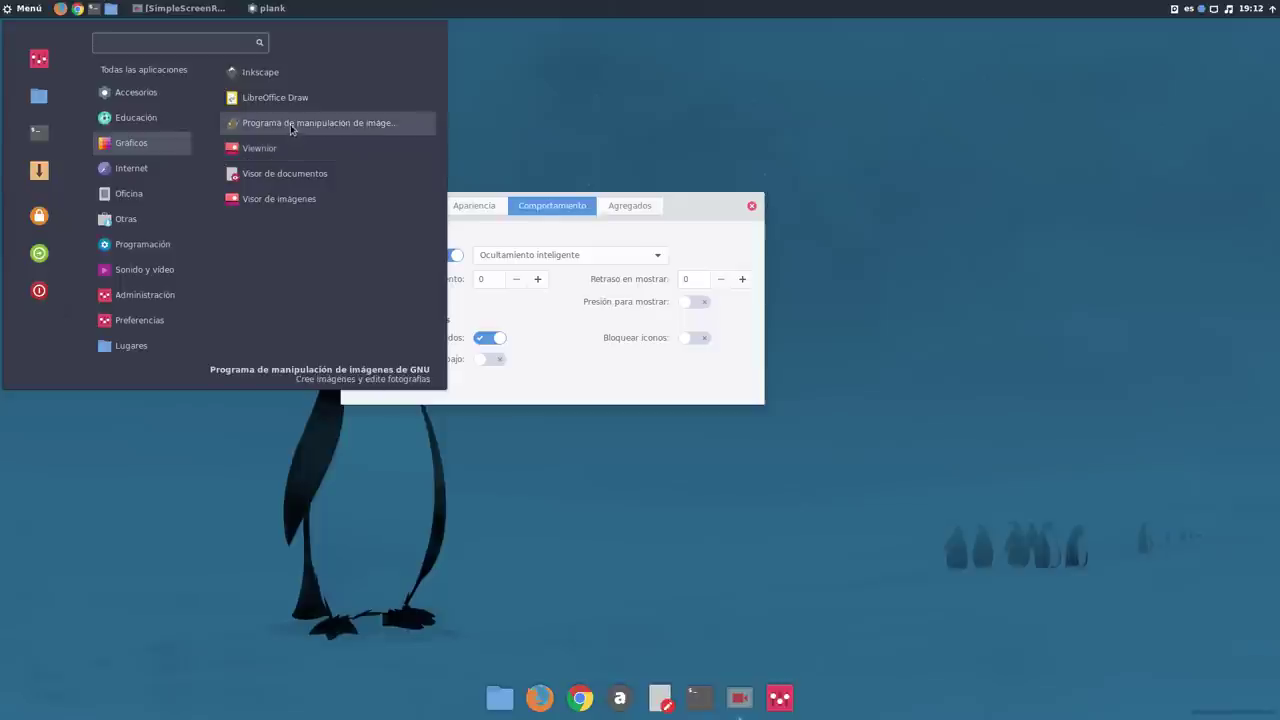
click(314, 80)
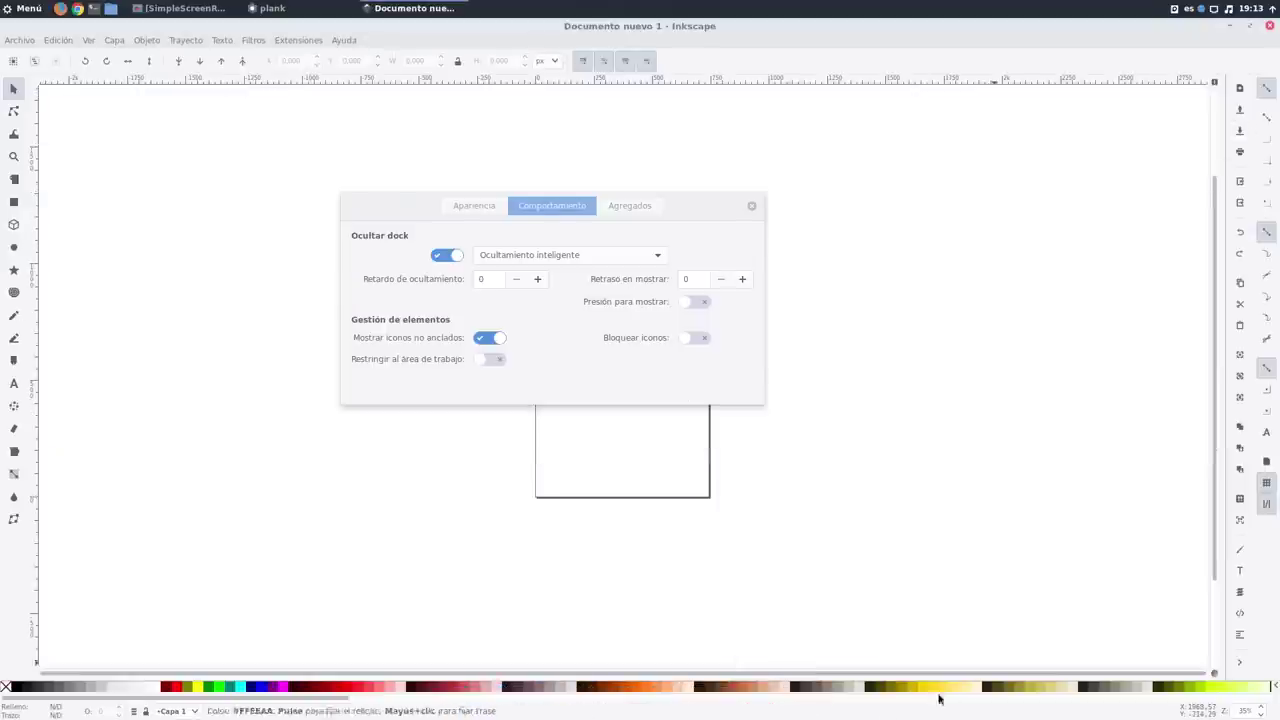
mouse_move(808, 700)
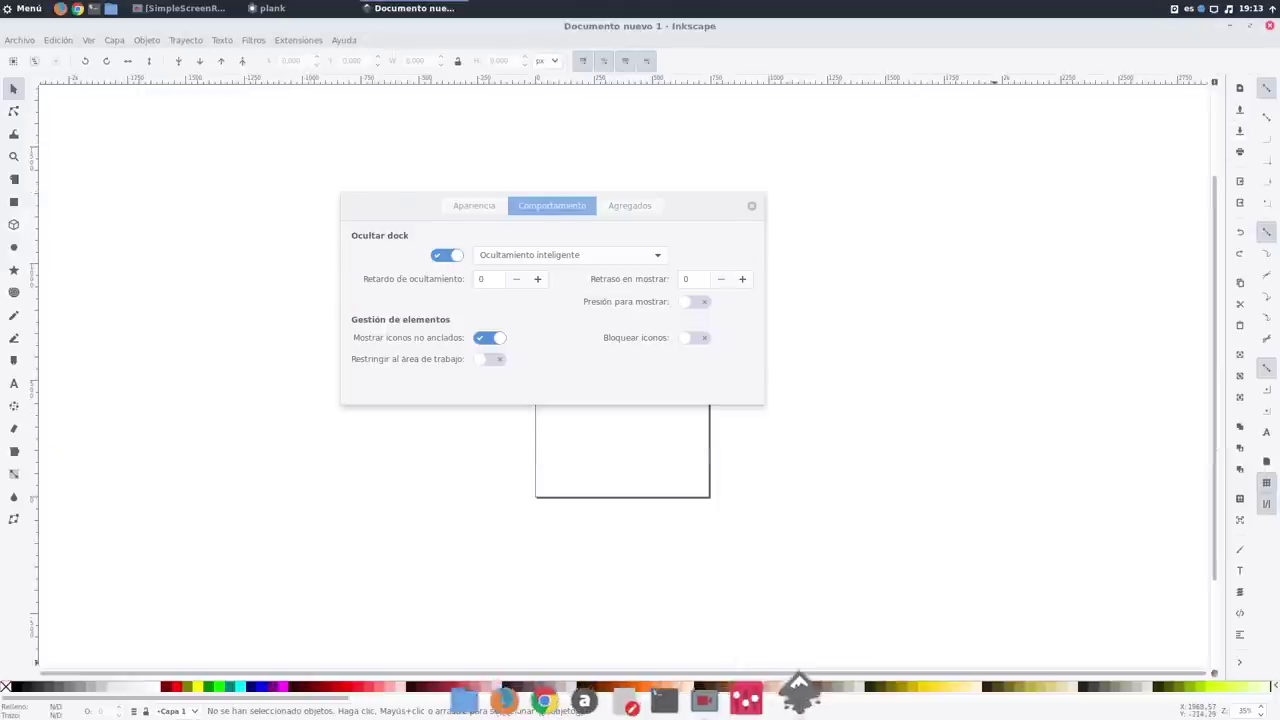
click(1271, 27)
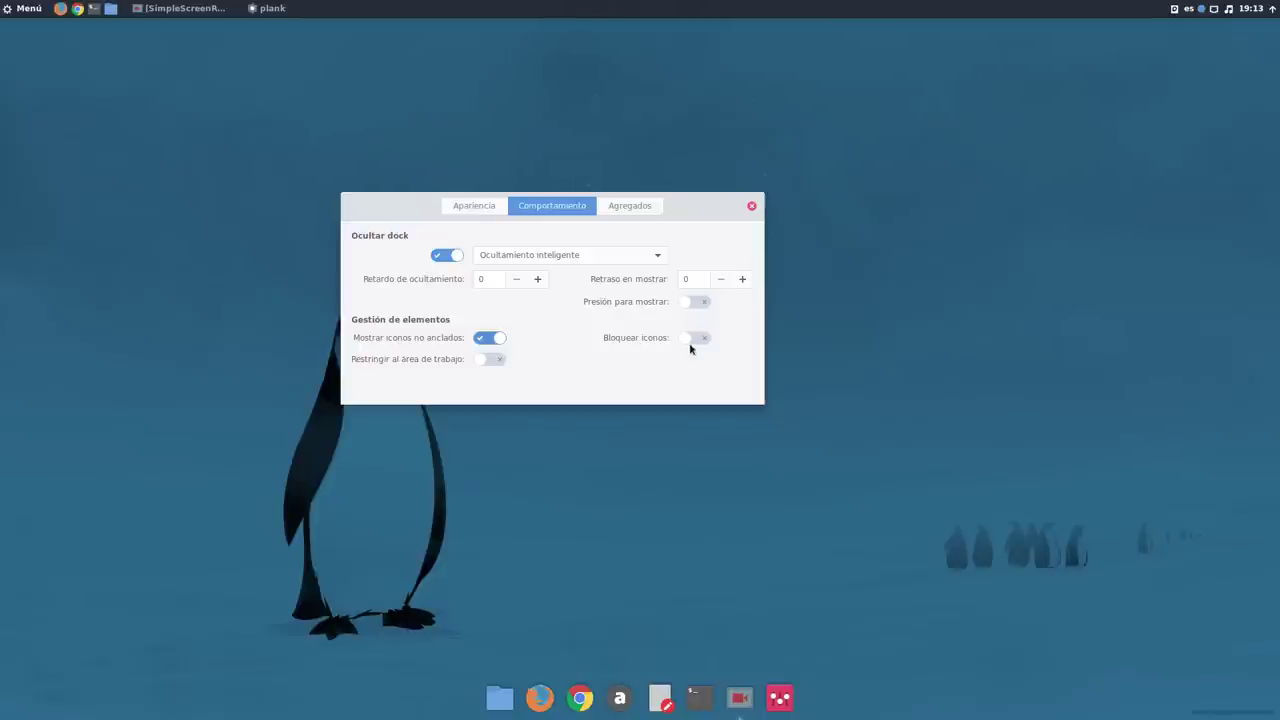
Examine the dock's available Agregados, review the Comportamiento and Apariencia settings, and close the preferences.
click(629, 208)
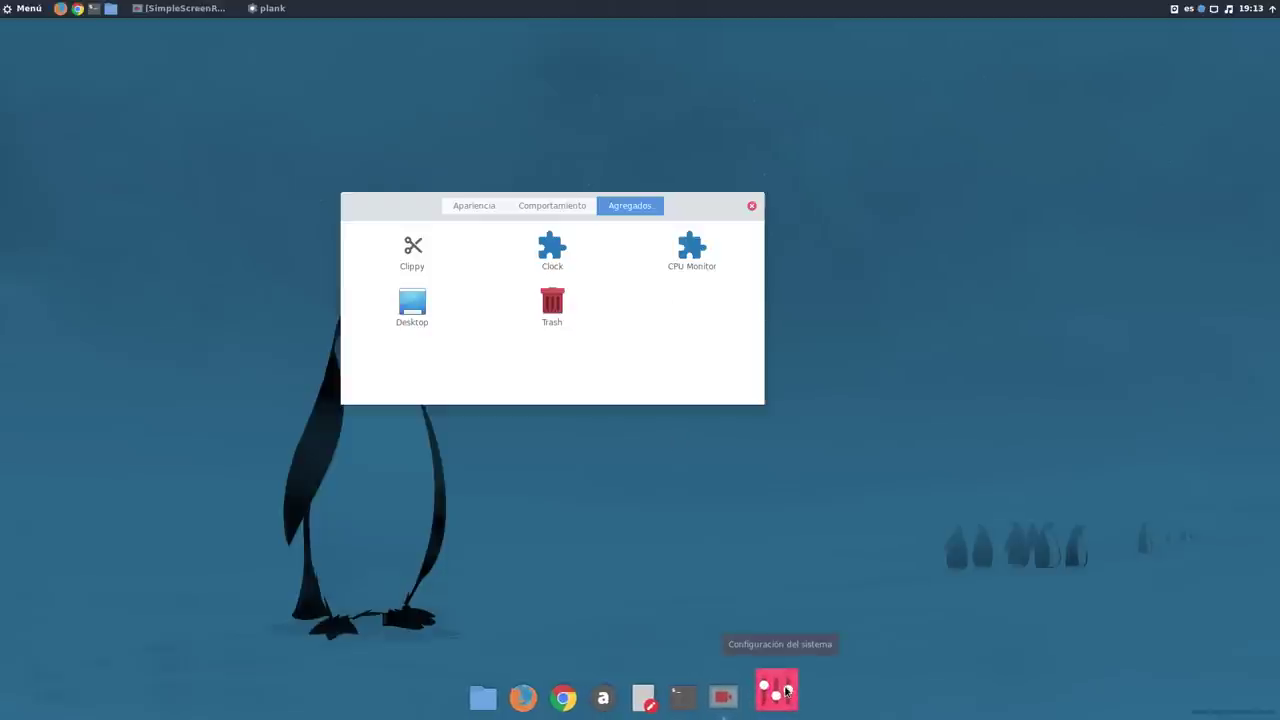
click(547, 208)
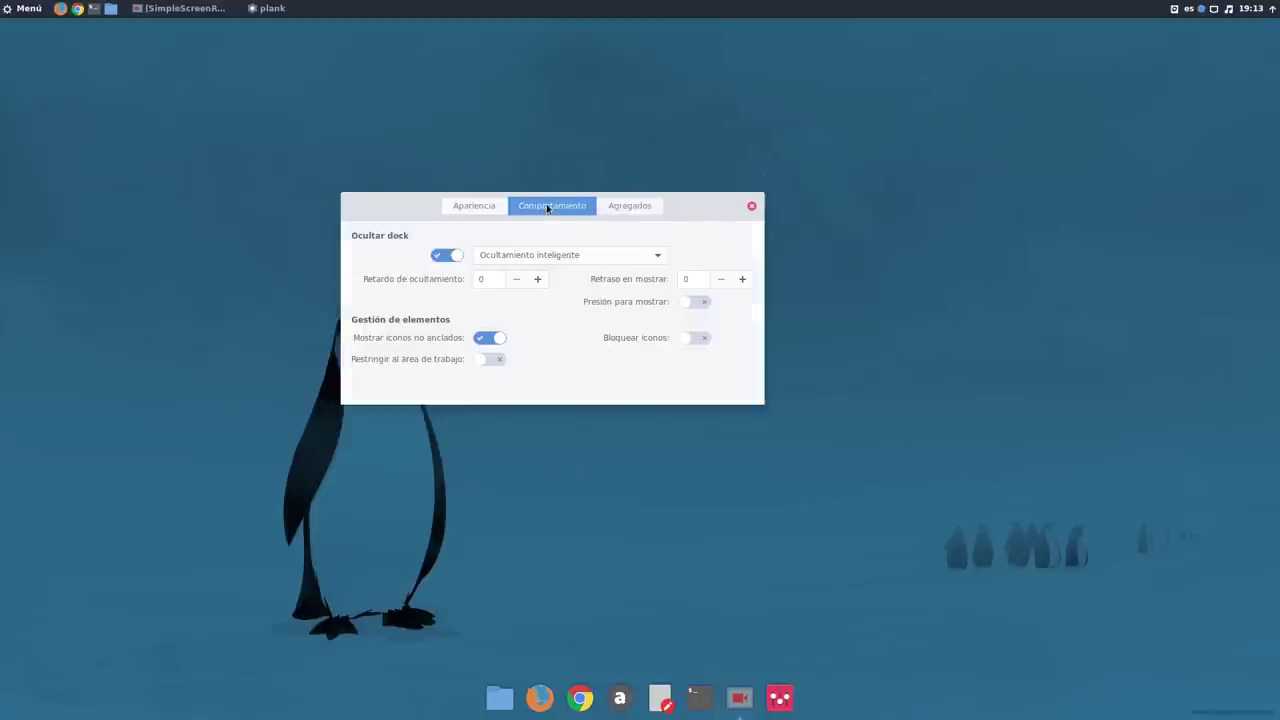
drag(406, 211, 522, 137)
click(352, 108)
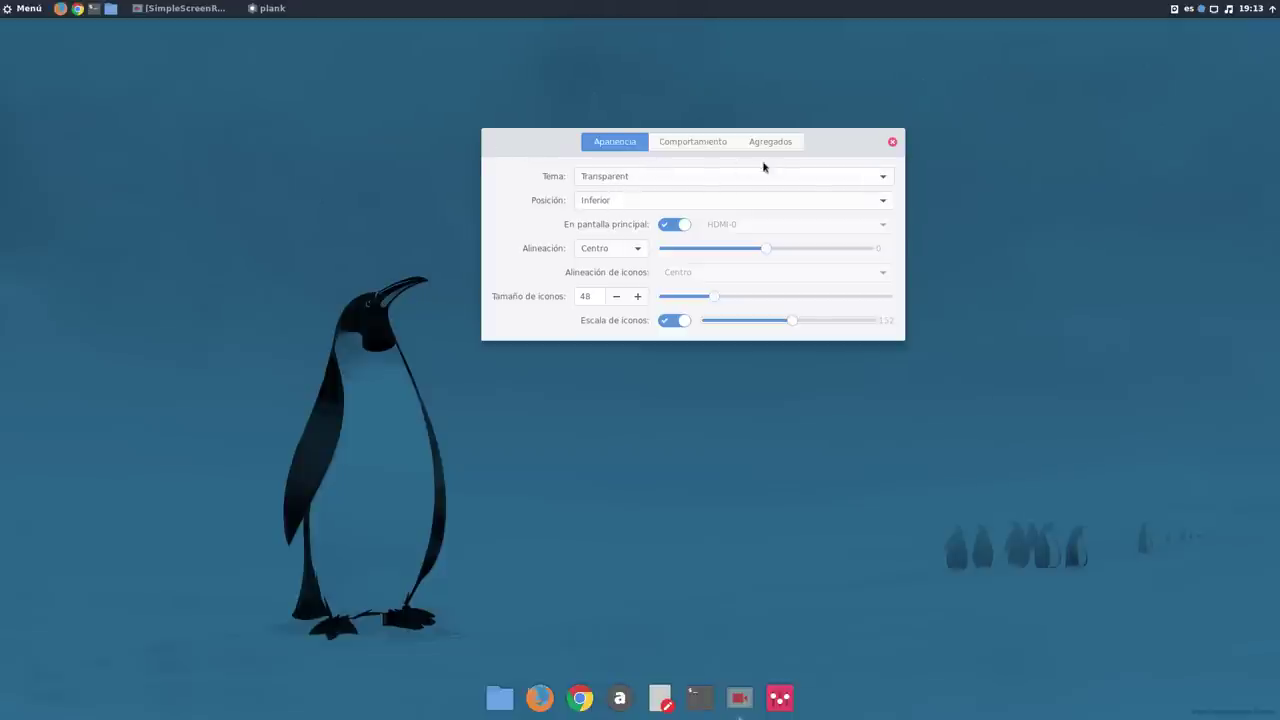
click(892, 141)
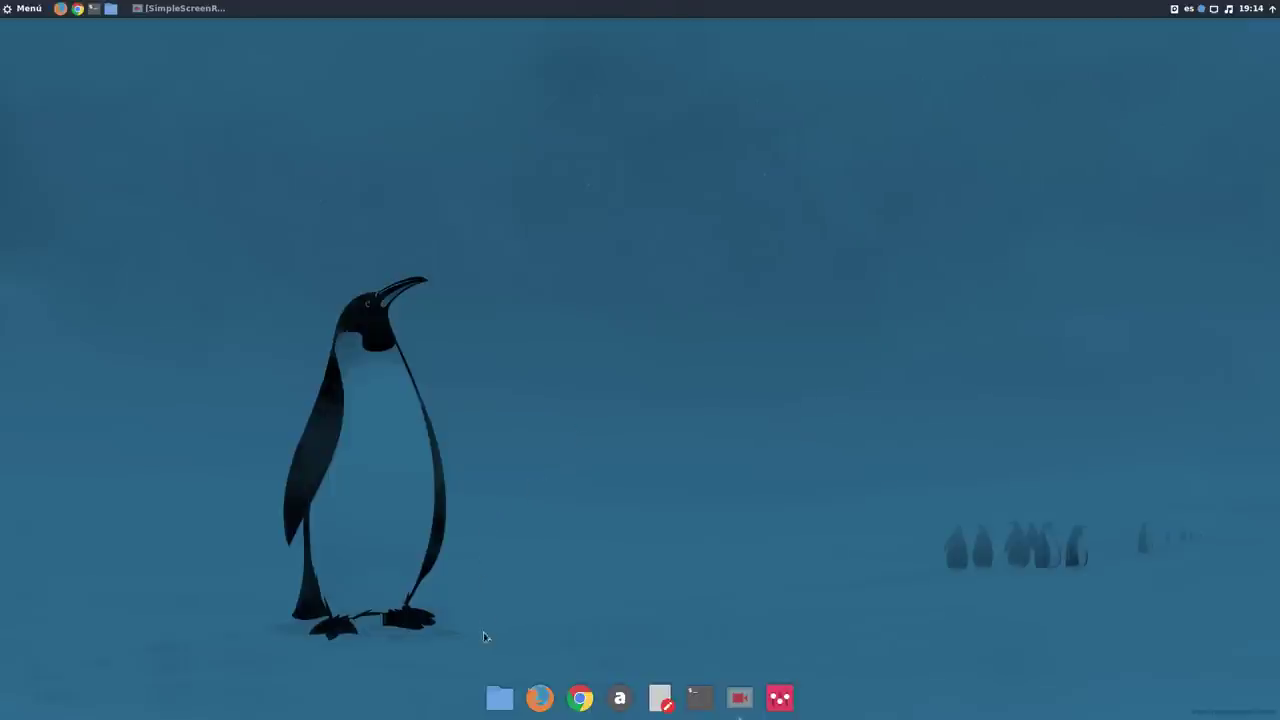
Reopen the dock's preferences from the dock itself and close them again.
right_click(519, 700)
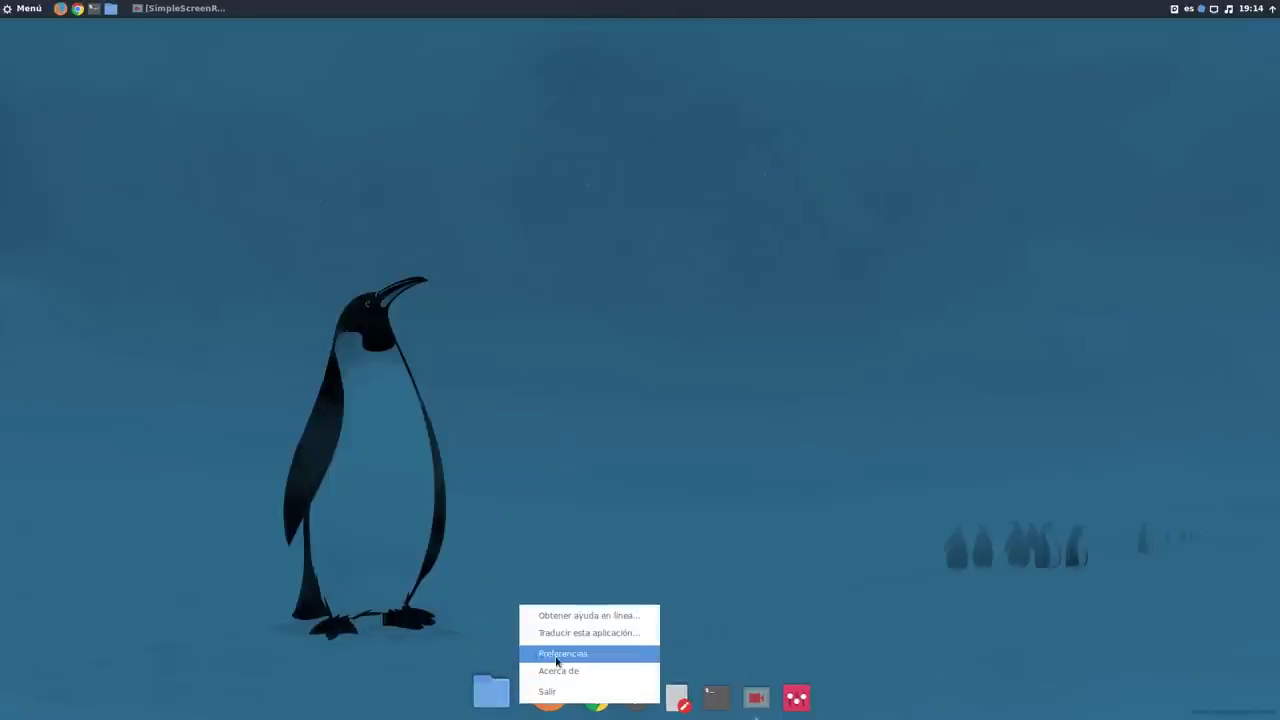
click(557, 655)
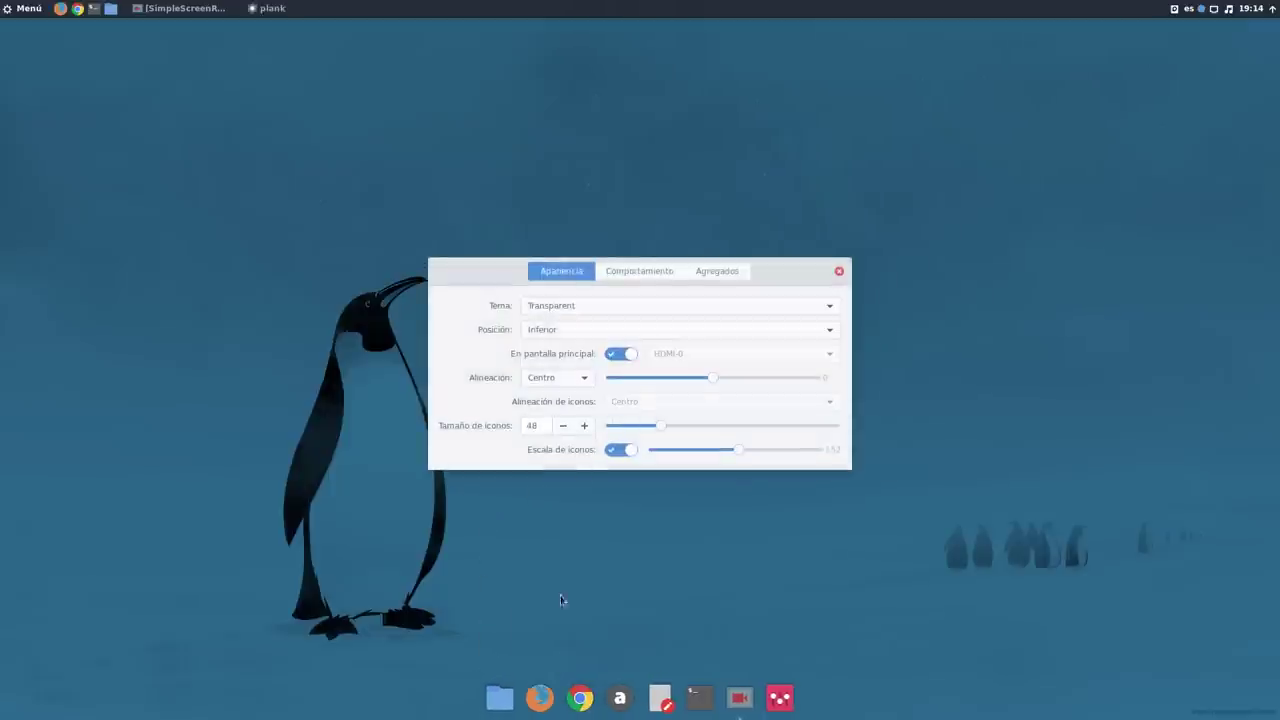
click(839, 271)
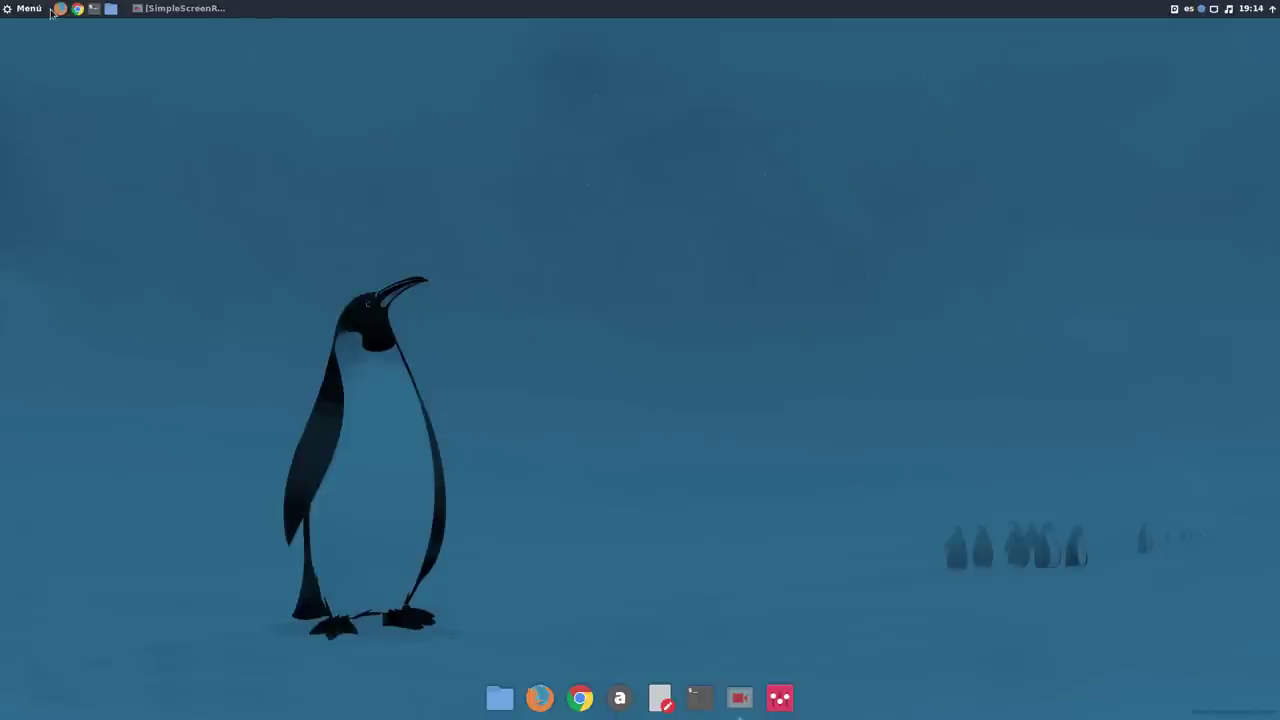
Open a home folder window from the panel's launcher and minimize it.
click(111, 9)
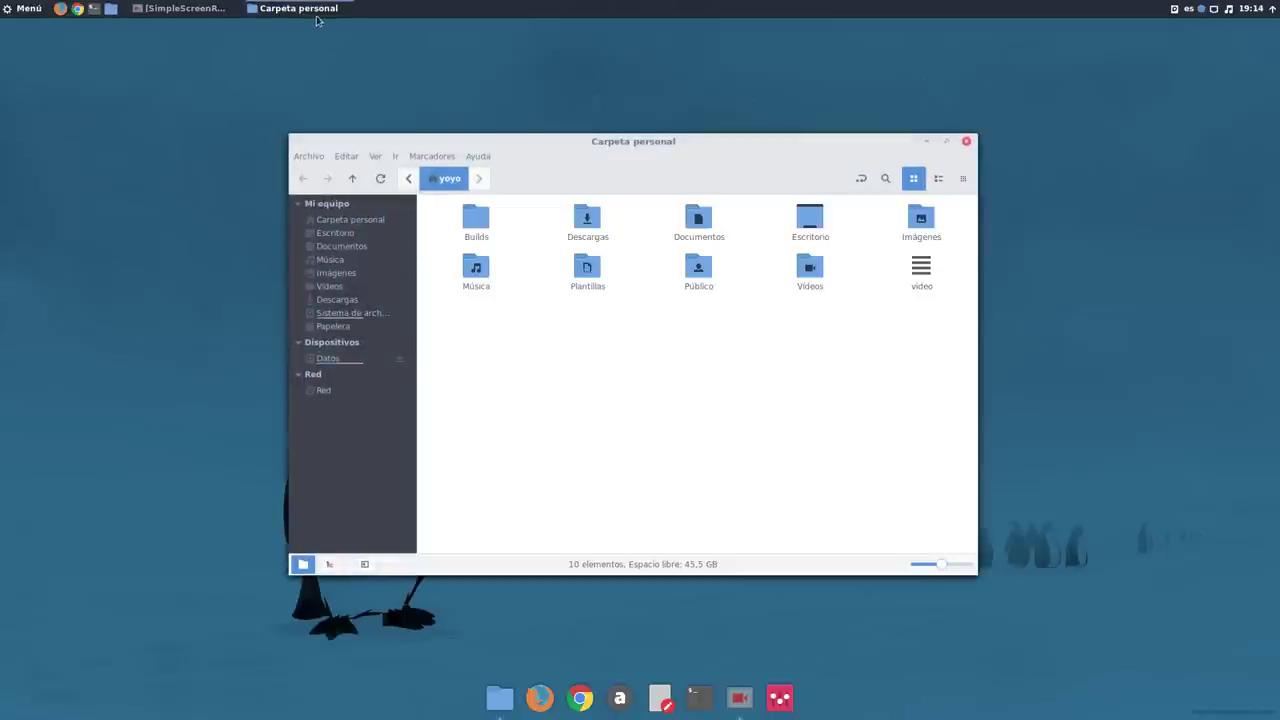
mouse_move(315, 18)
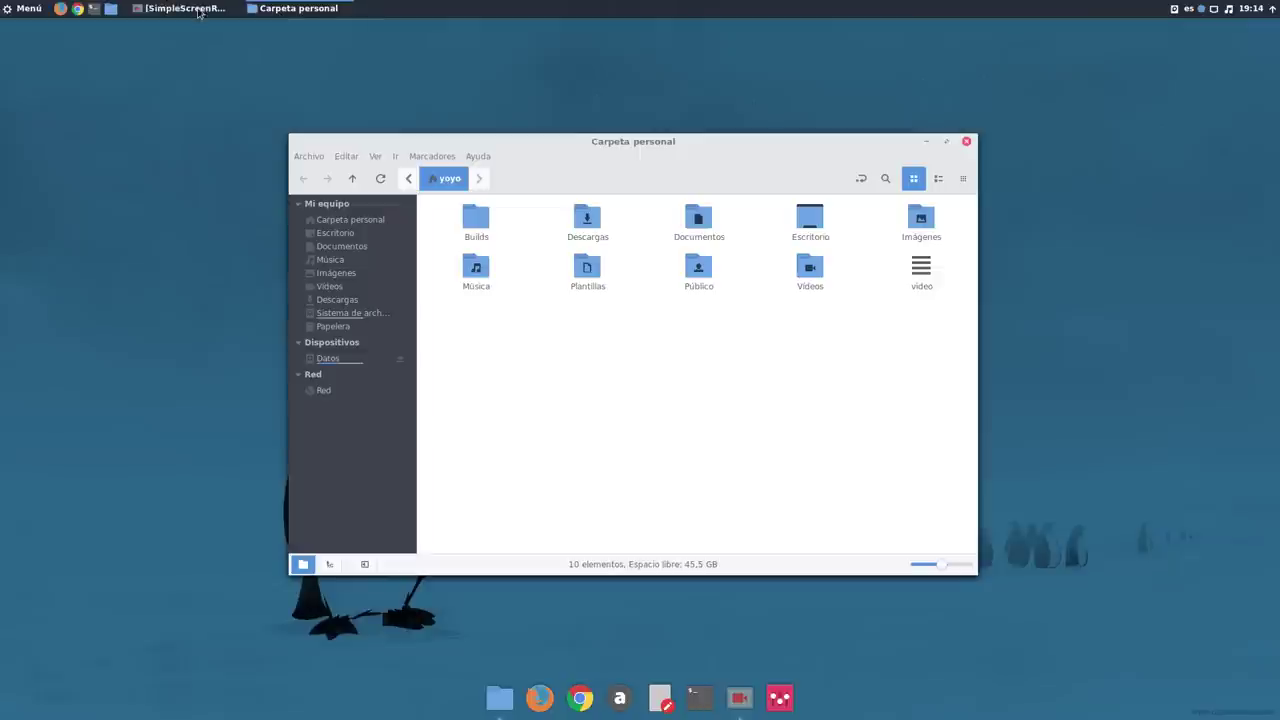
mouse_move(199, 12)
click(927, 143)
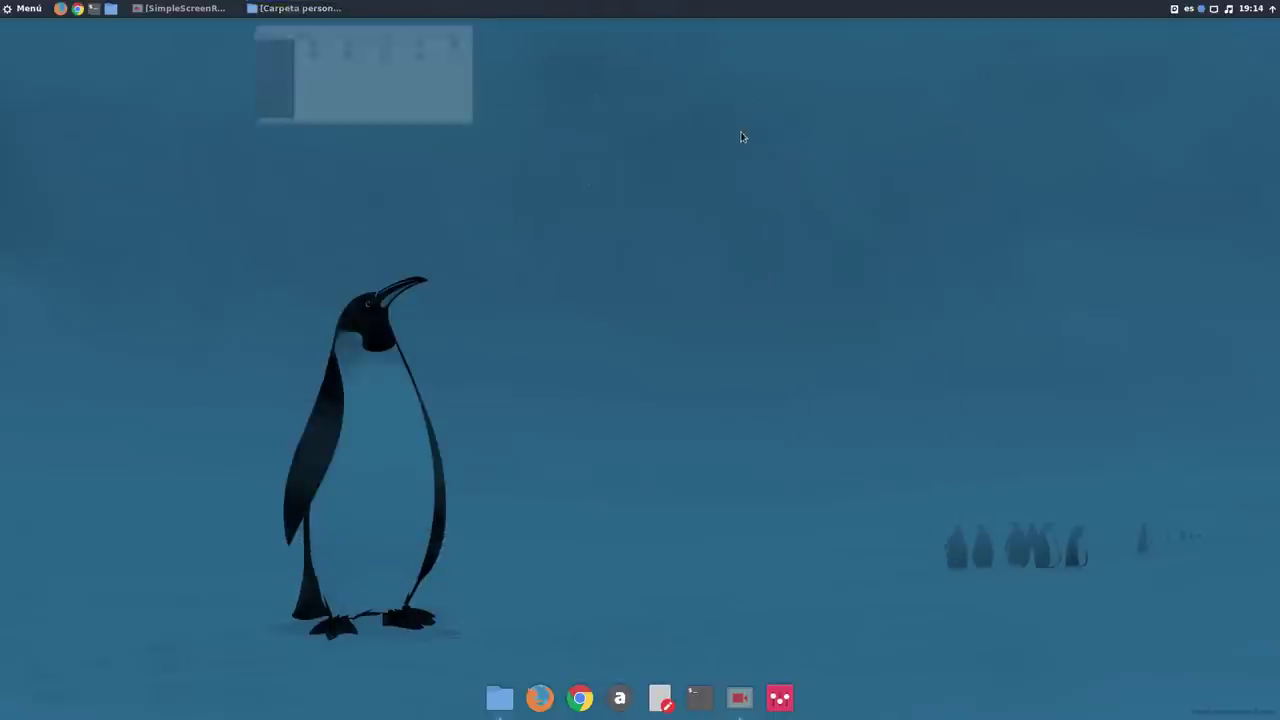
Remove the terminal launcher from the panel's shortcuts using its Quitar option.
right_click(94, 11)
click(93, 50)
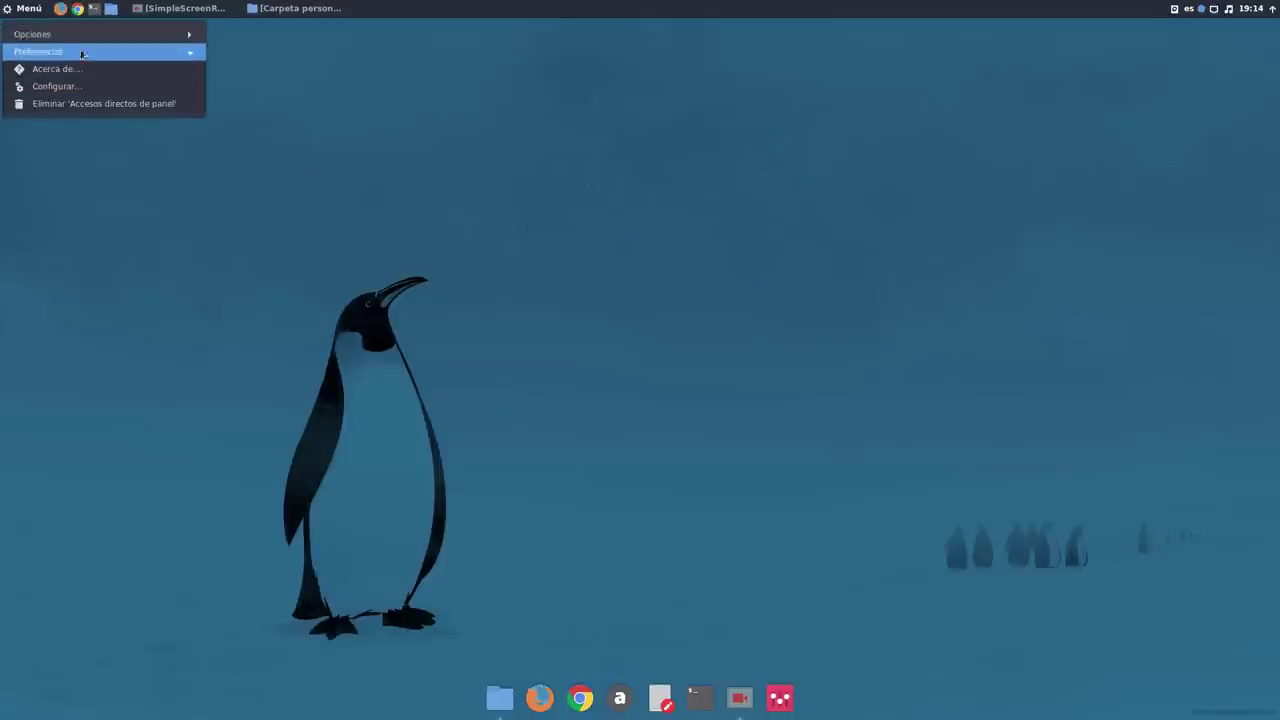
click(85, 37)
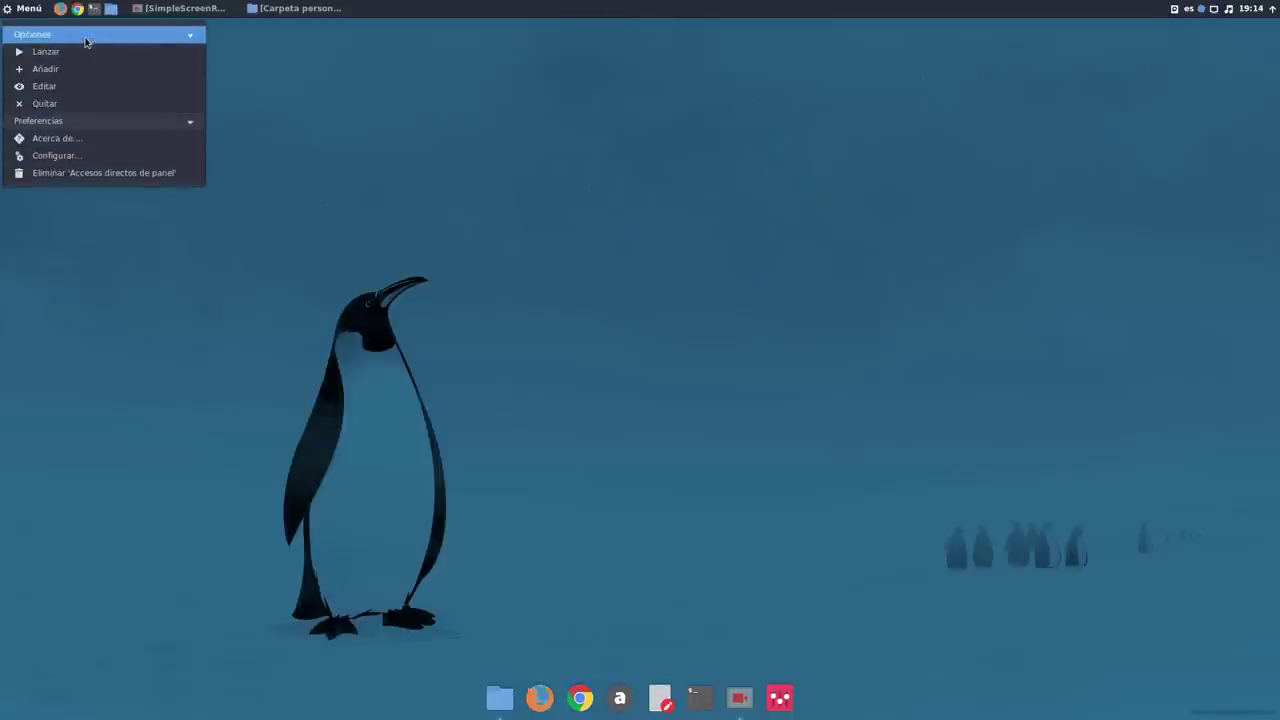
click(80, 103)
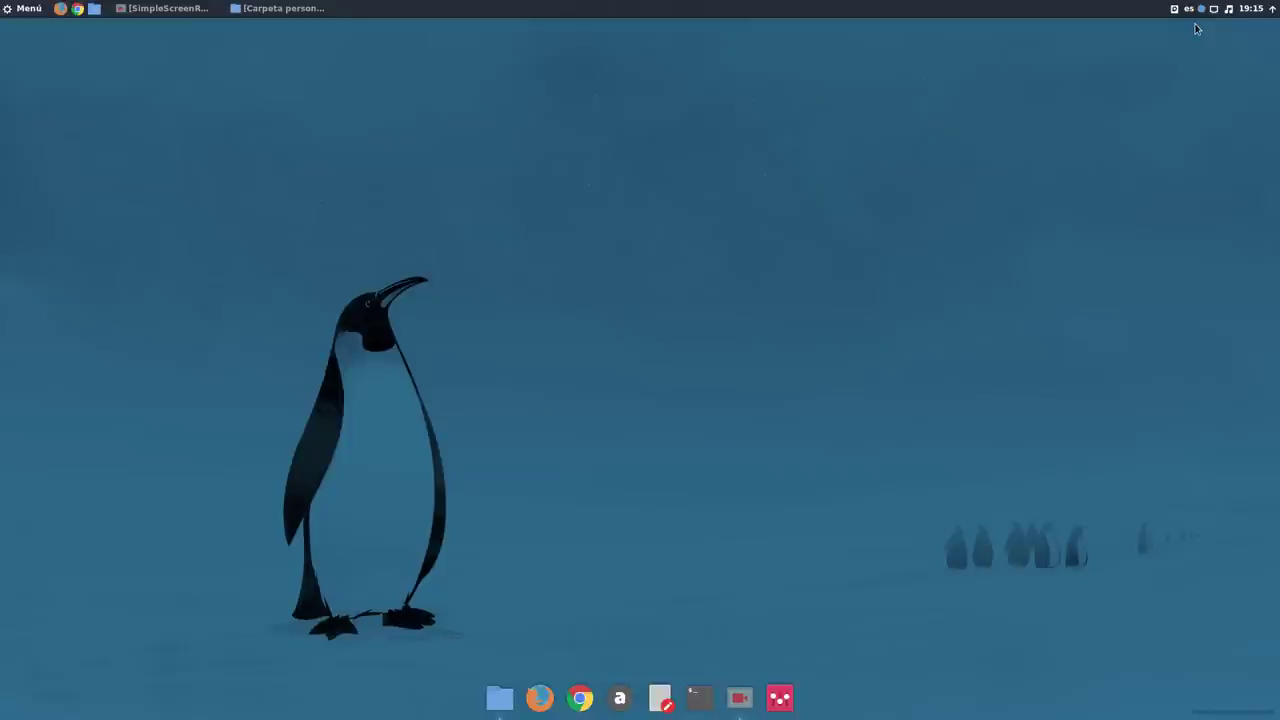
Review the Opciones available for the panel's Firefox launcher and dismiss them without choosing any.
right_click(60, 9)
click(60, 74)
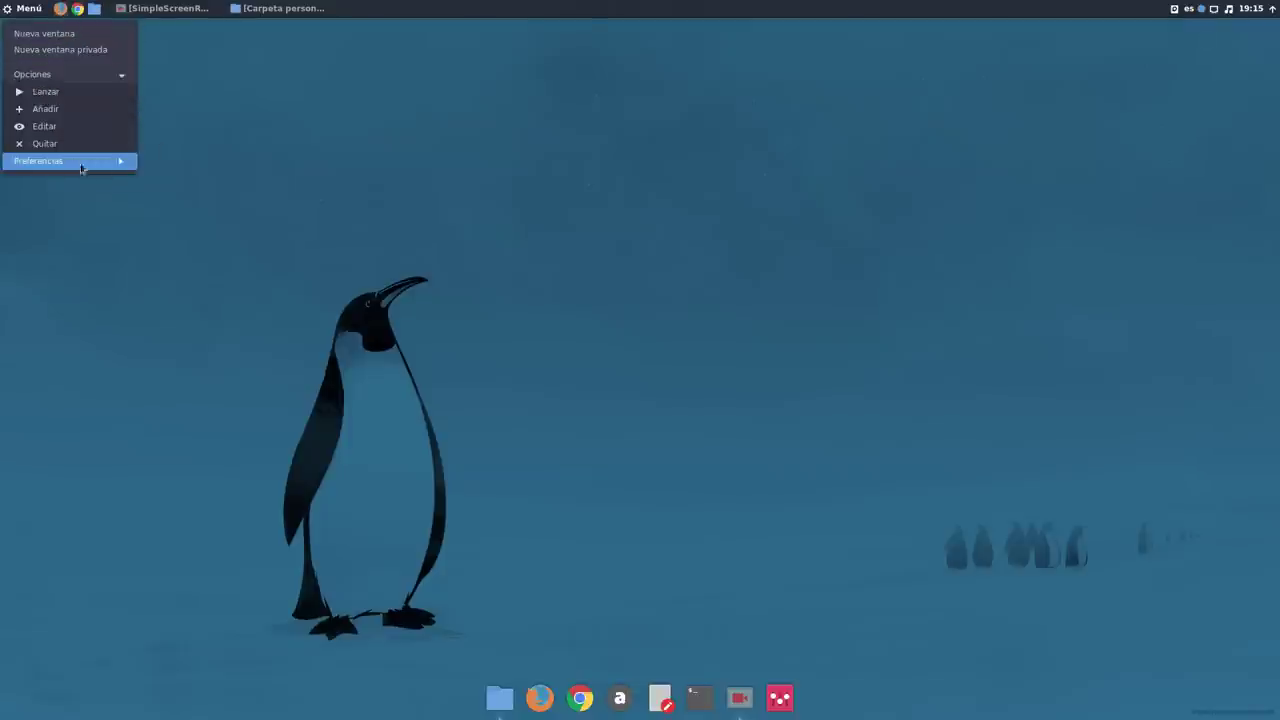
click(310, 143)
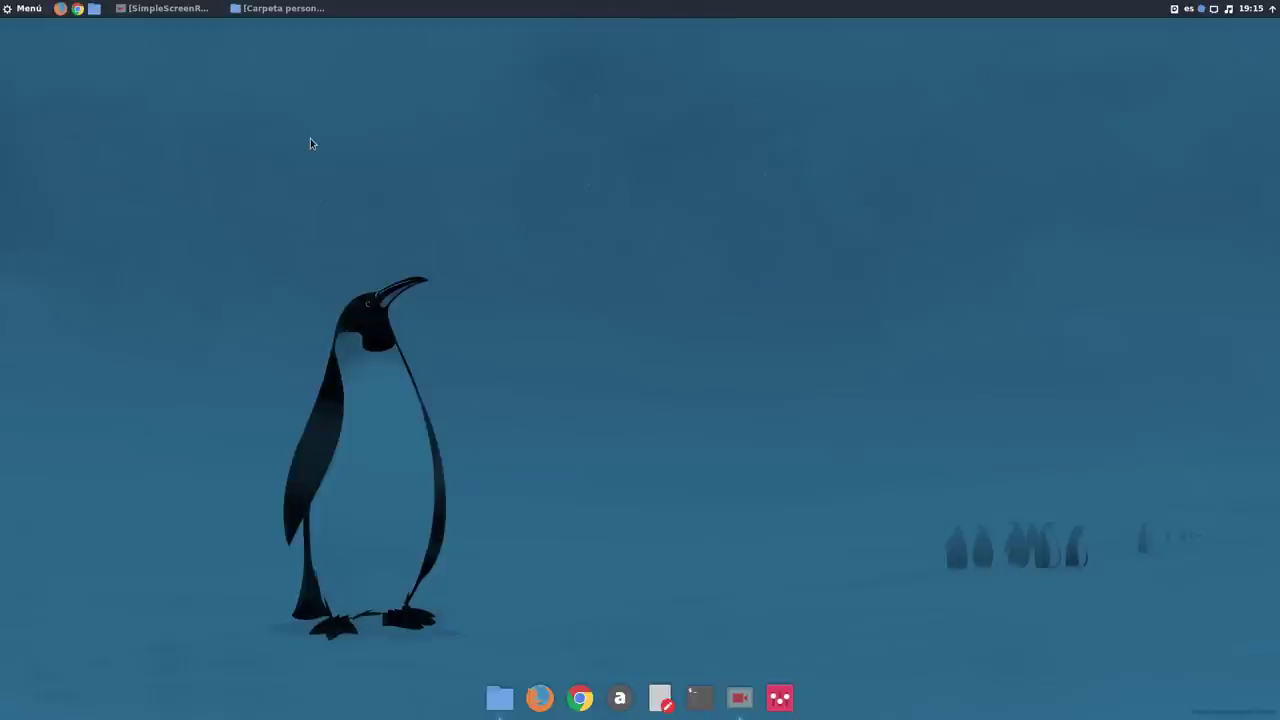
Search the applications menu for "plank", clear the search, and close the menu.
click(22, 8)
click(513, 111)
click(22, 8)
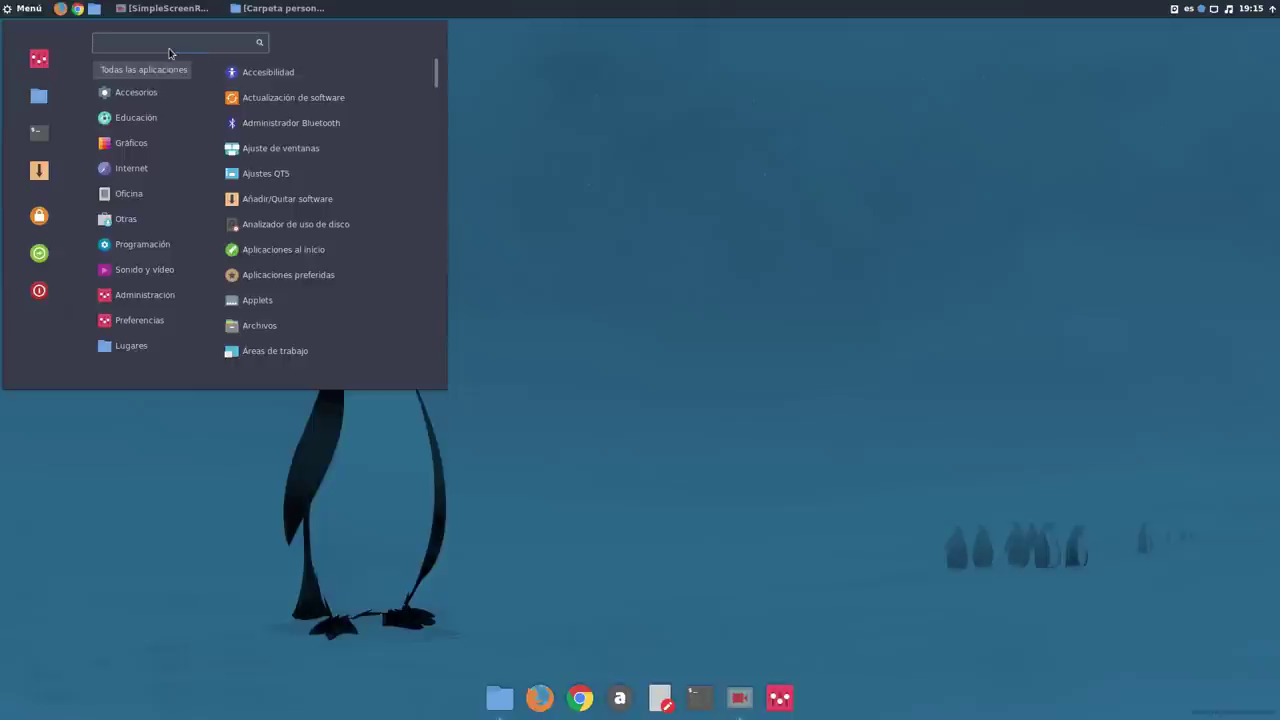
text(plank)
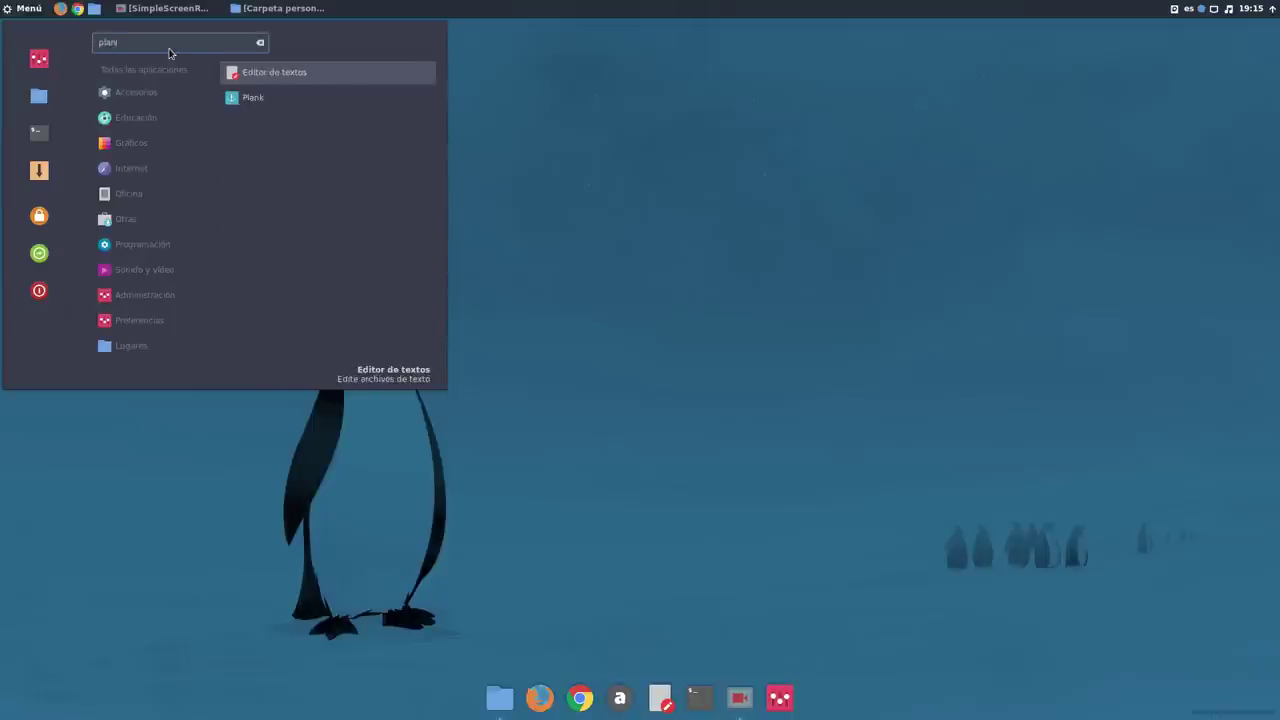
key(BackSpace)
key(BackSpace)
key(BackSpace)
key(BackSpace)
key(BackSpace)
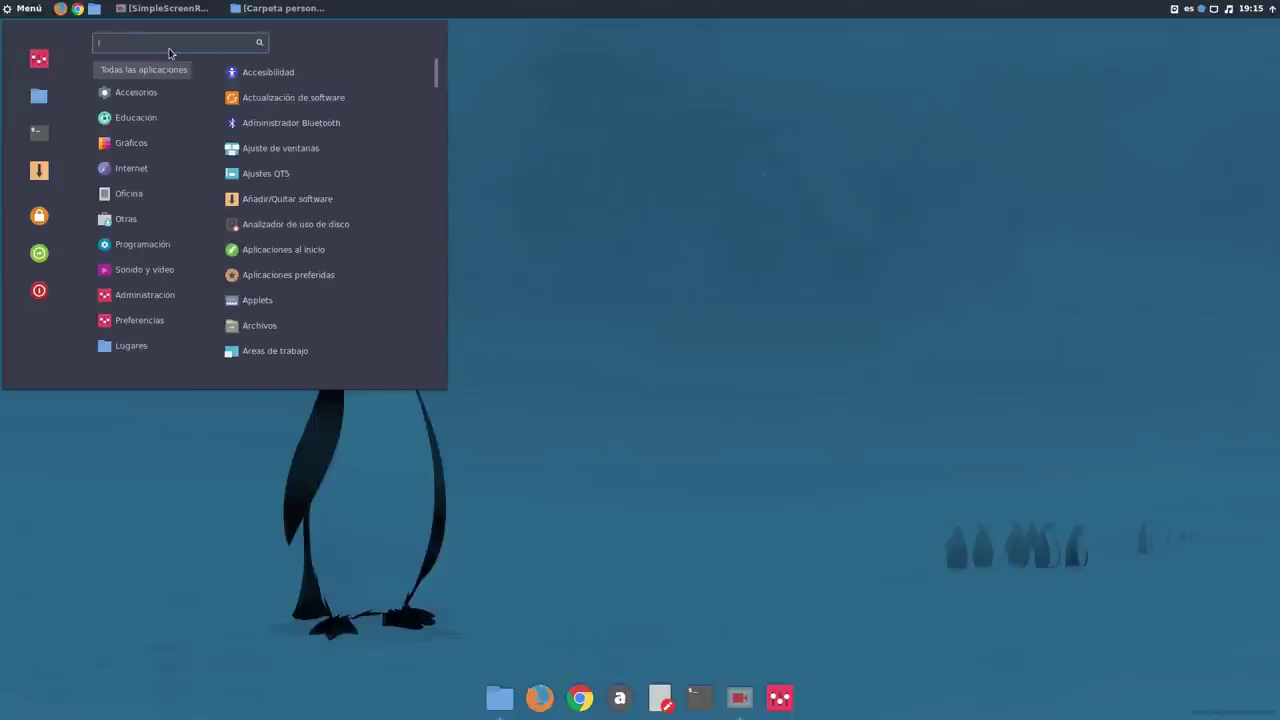
click(636, 266)
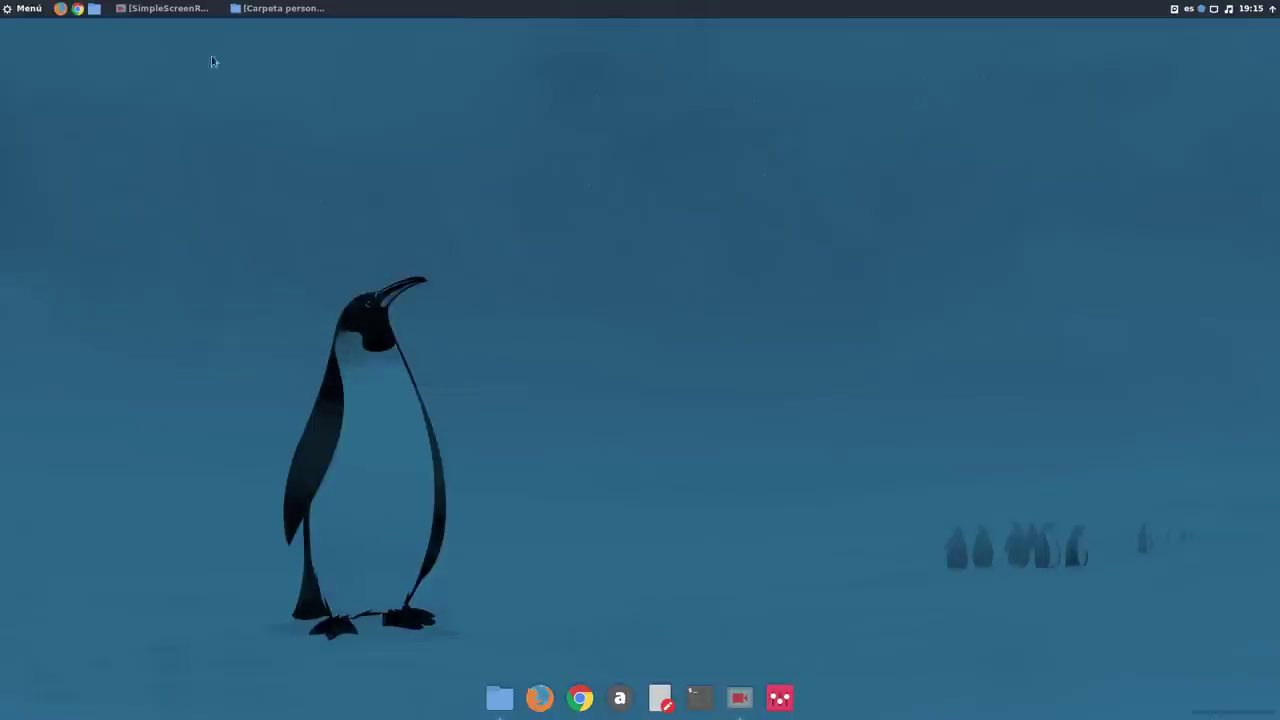
Open the Aplicaciones al inicio settings from the system configuration.
click(22, 10)
click(38, 66)
drag(636, 180, 488, 63)
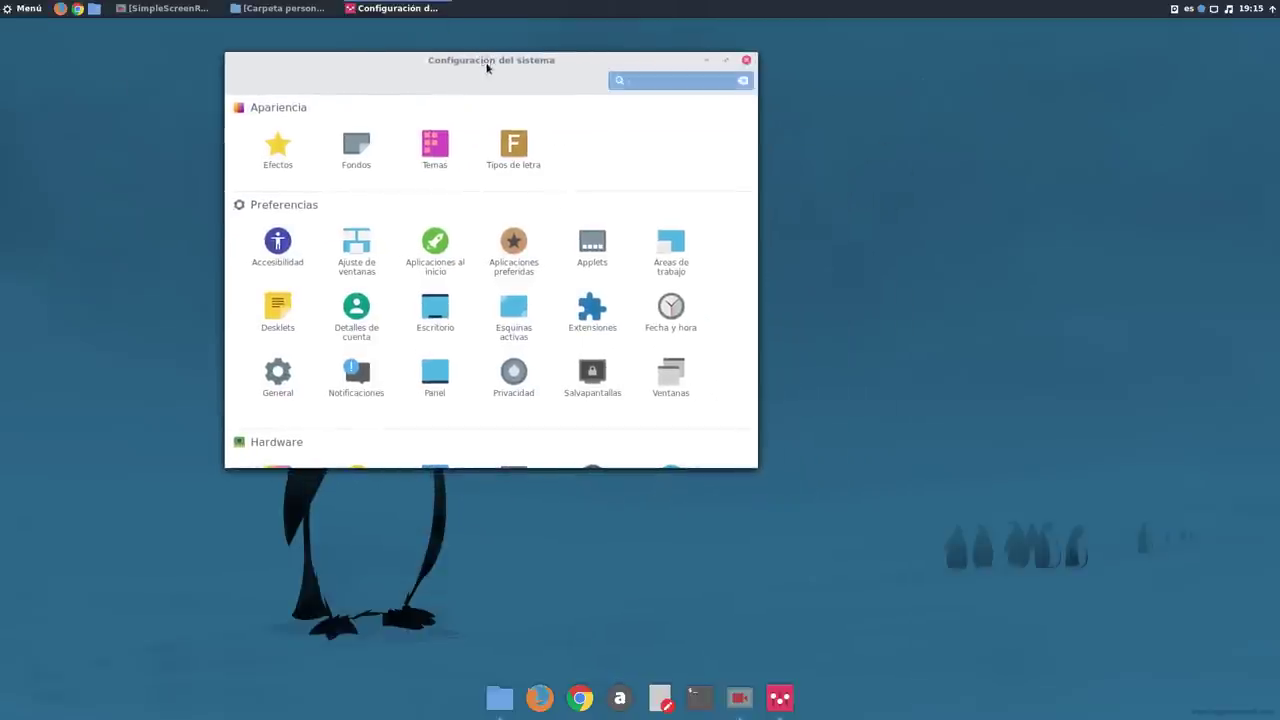
click(432, 244)
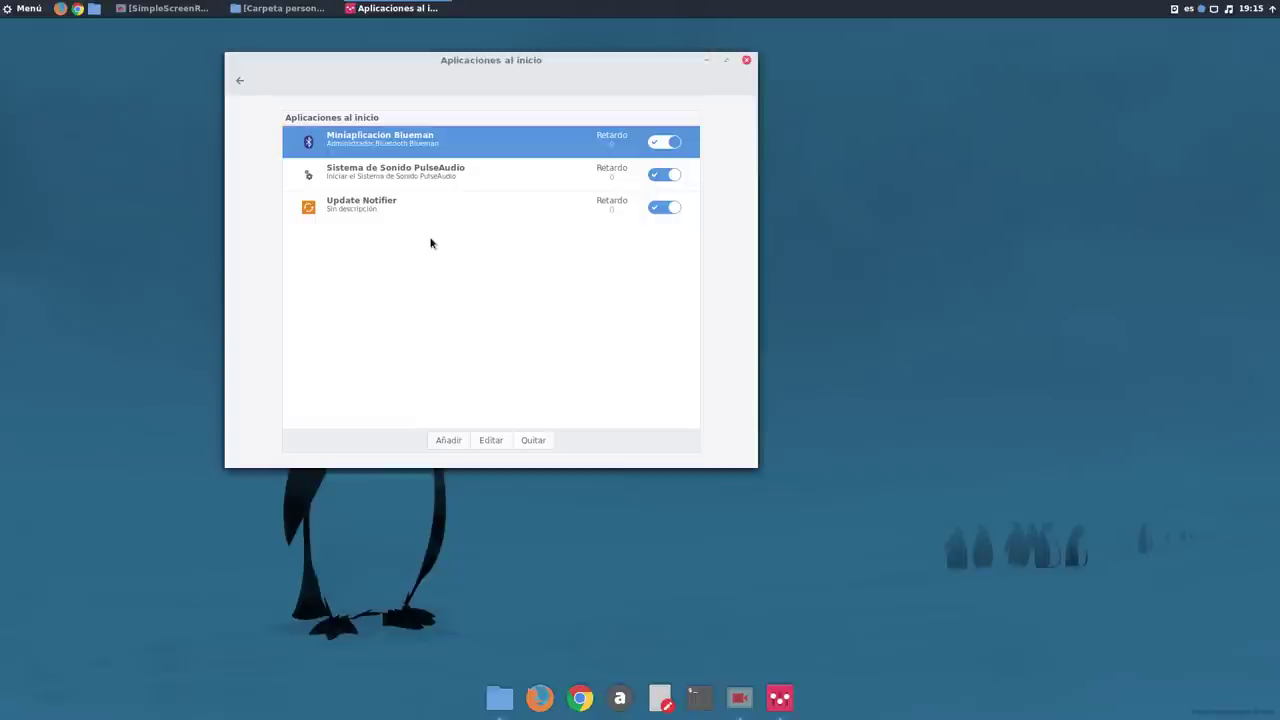
Add Plank to the startup applications by choosing it from the list of installed applications.
click(456, 442)
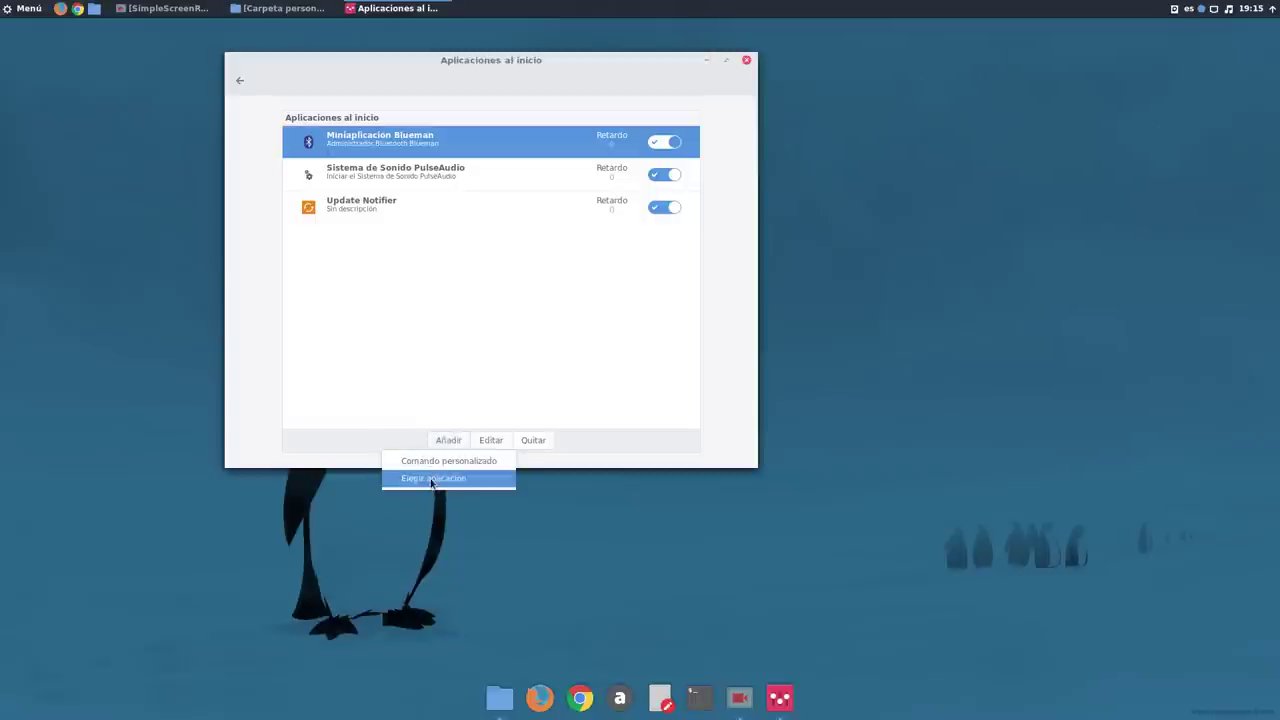
click(438, 478)
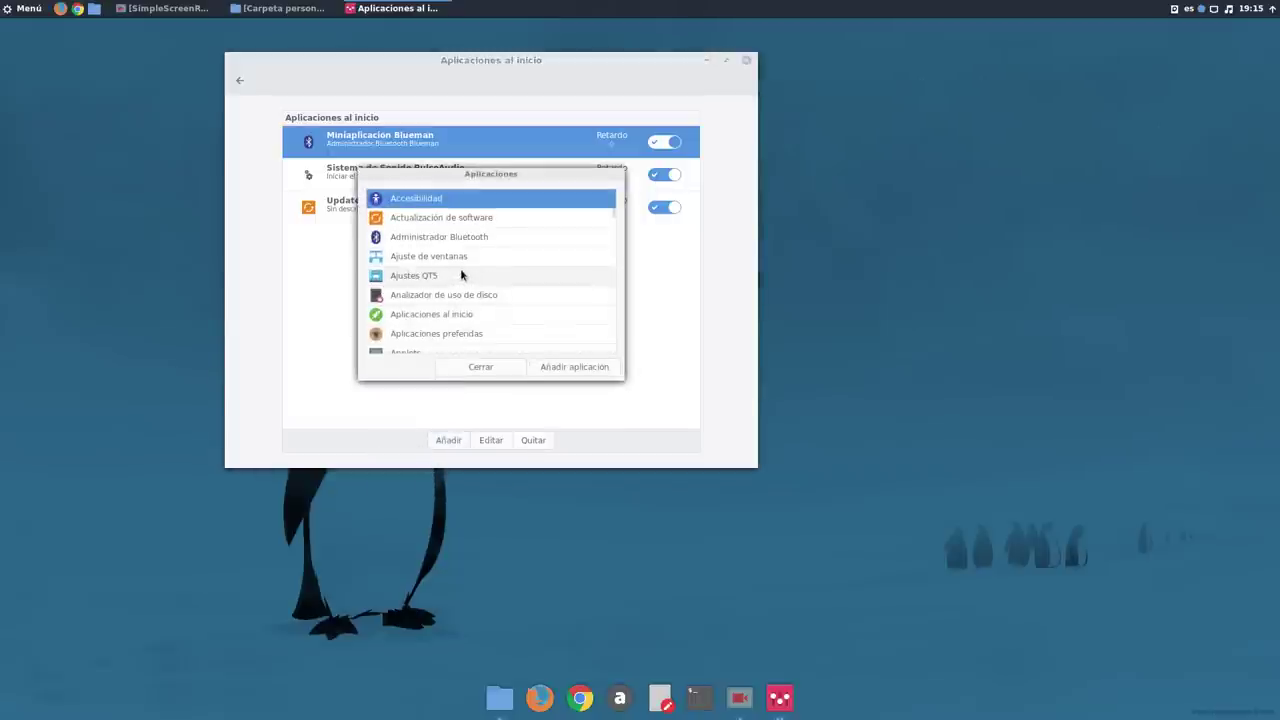
scroll(463, 266, down, 3)
scroll(463, 264, down, 10)
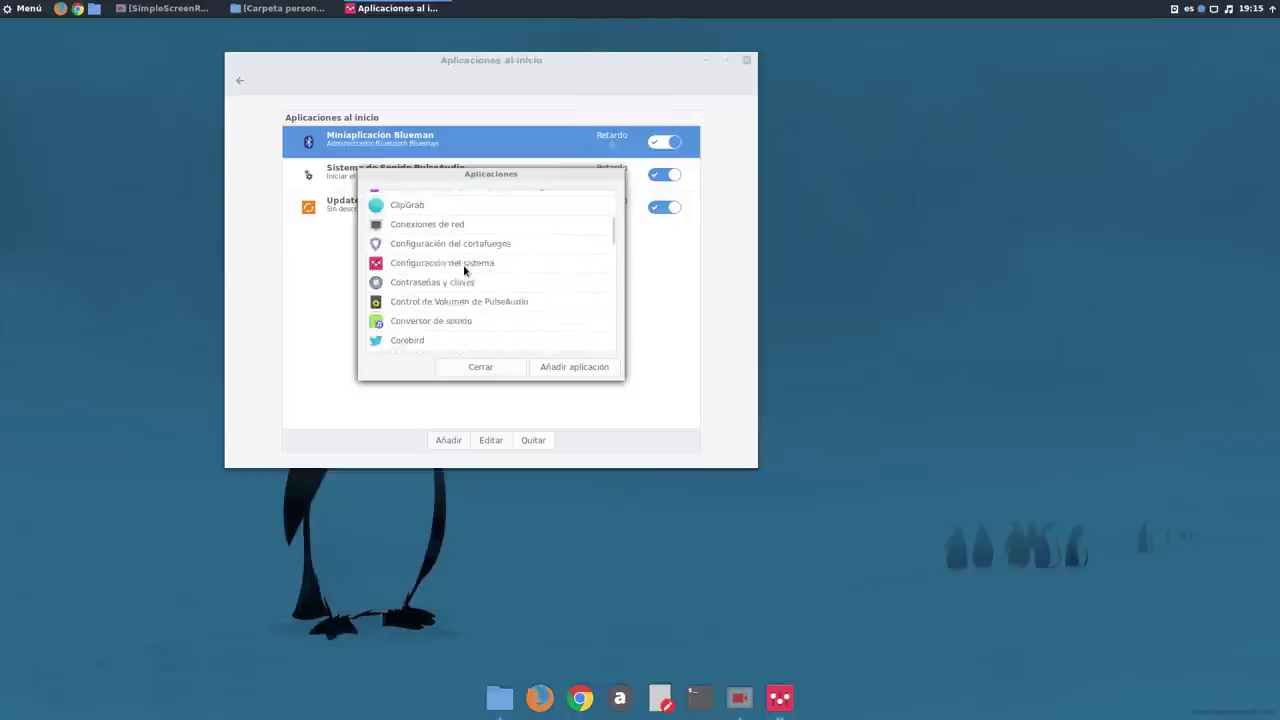
scroll(463, 269, down, 2)
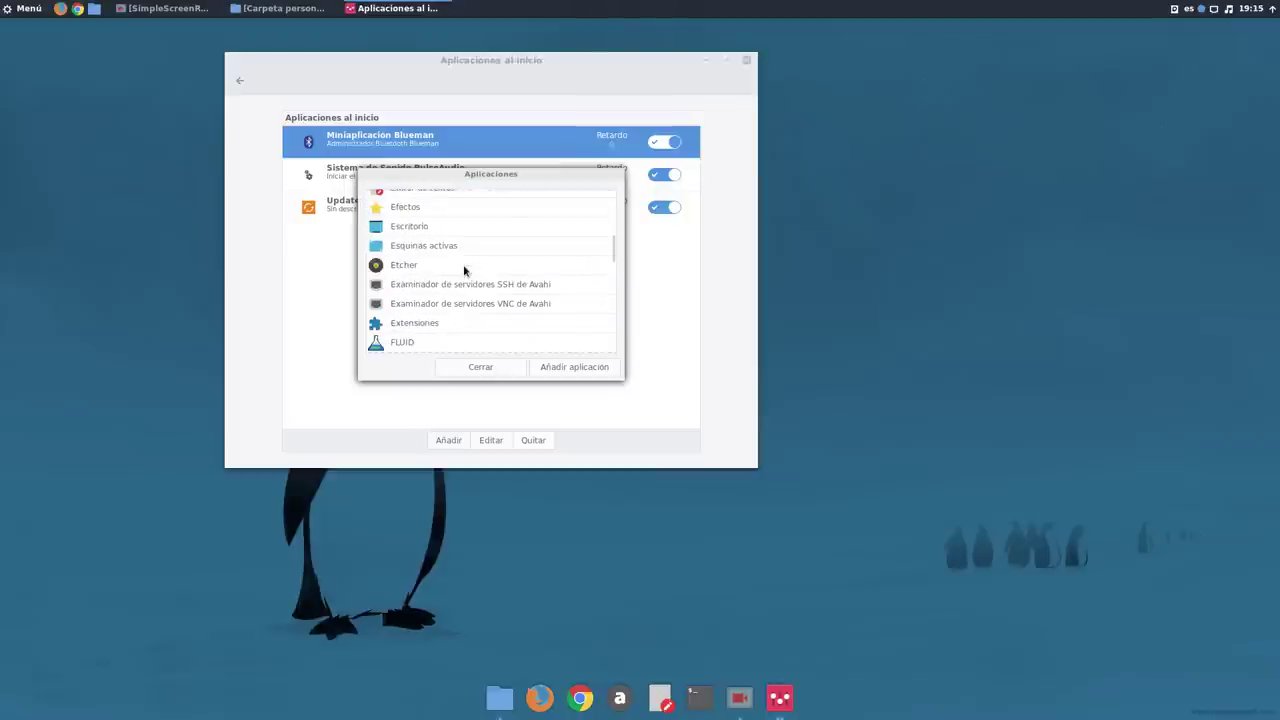
scroll(463, 269, down, 10)
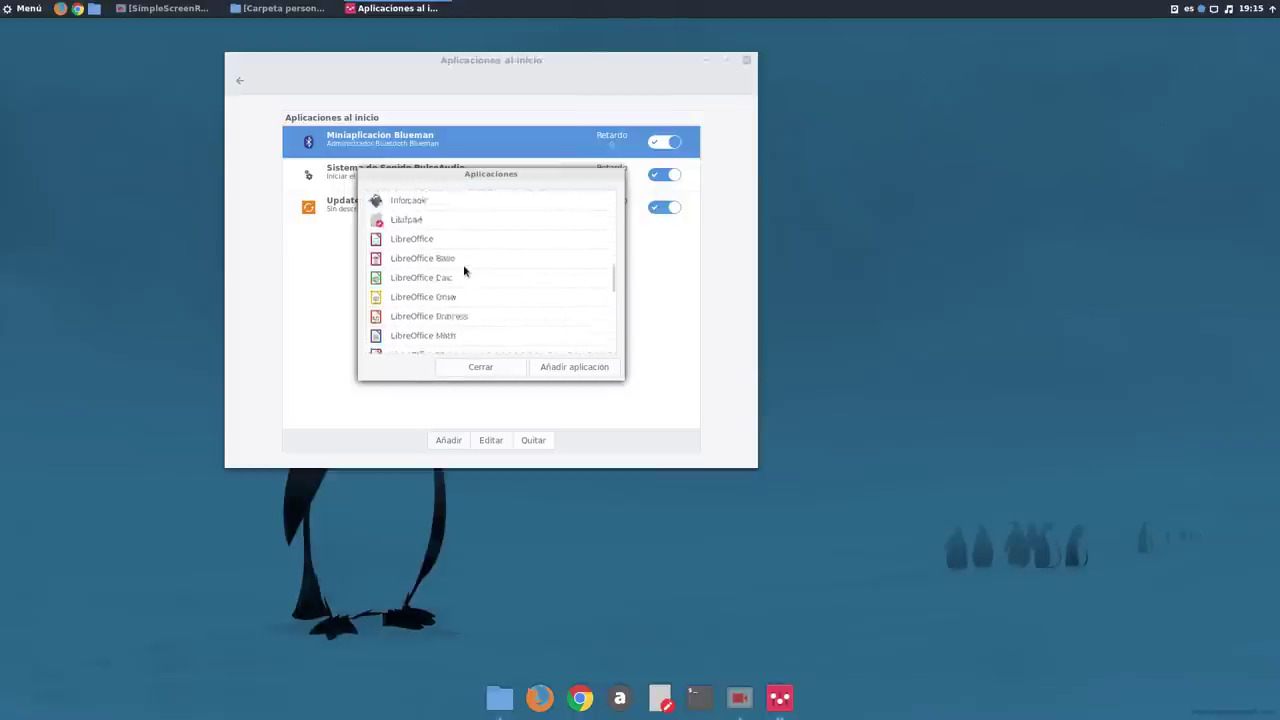
scroll(463, 269, down, 10)
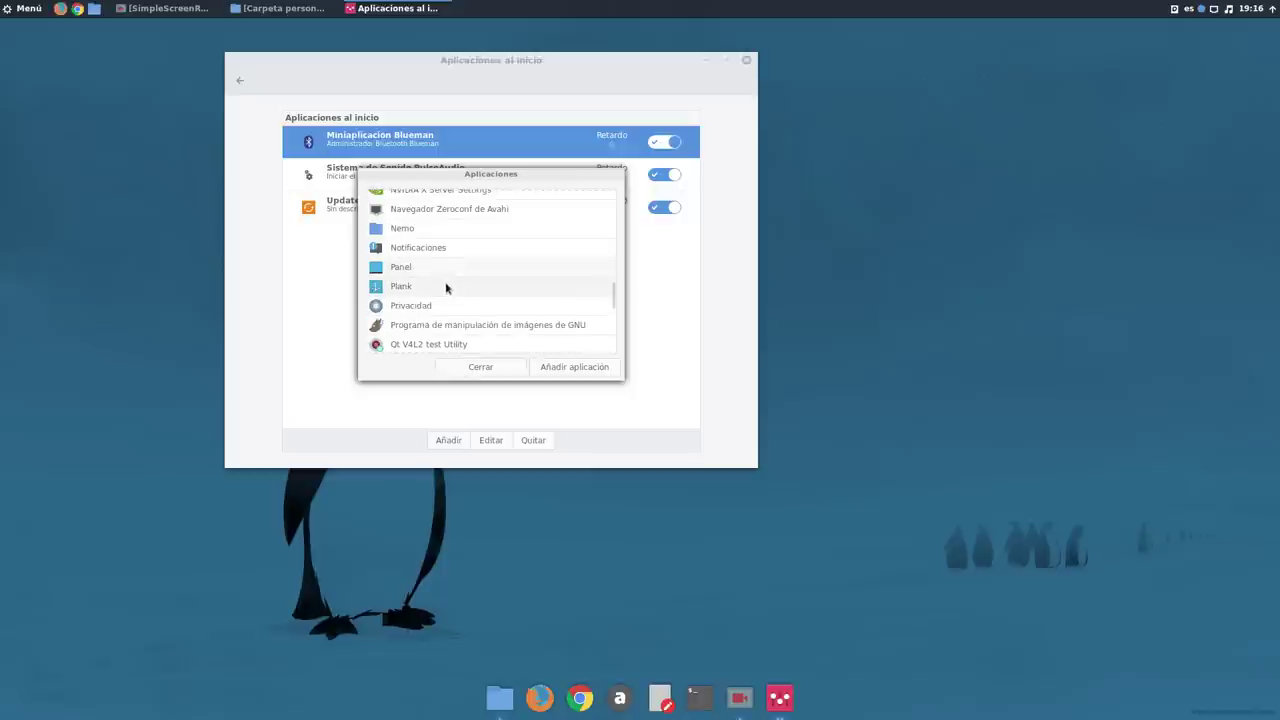
click(446, 287)
click(552, 370)
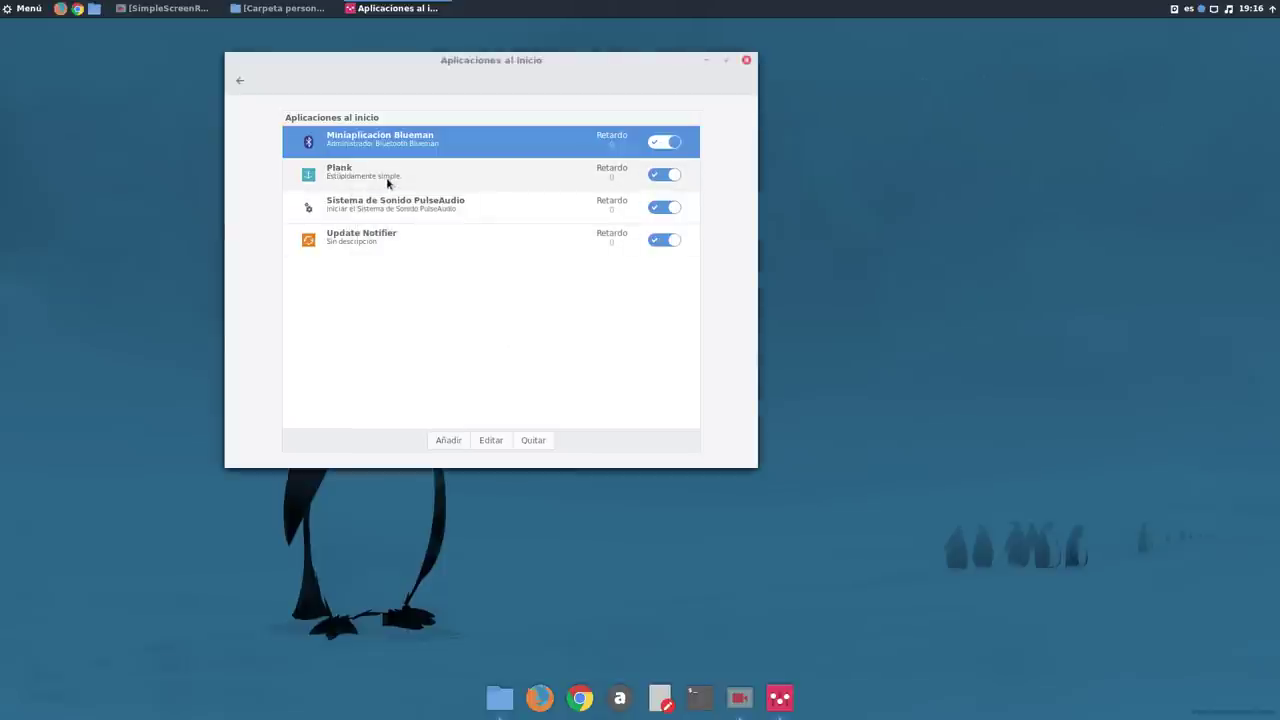
Look at the form for adding a custom startup command, cancel it, and close the startup settings.
click(444, 446)
click(440, 460)
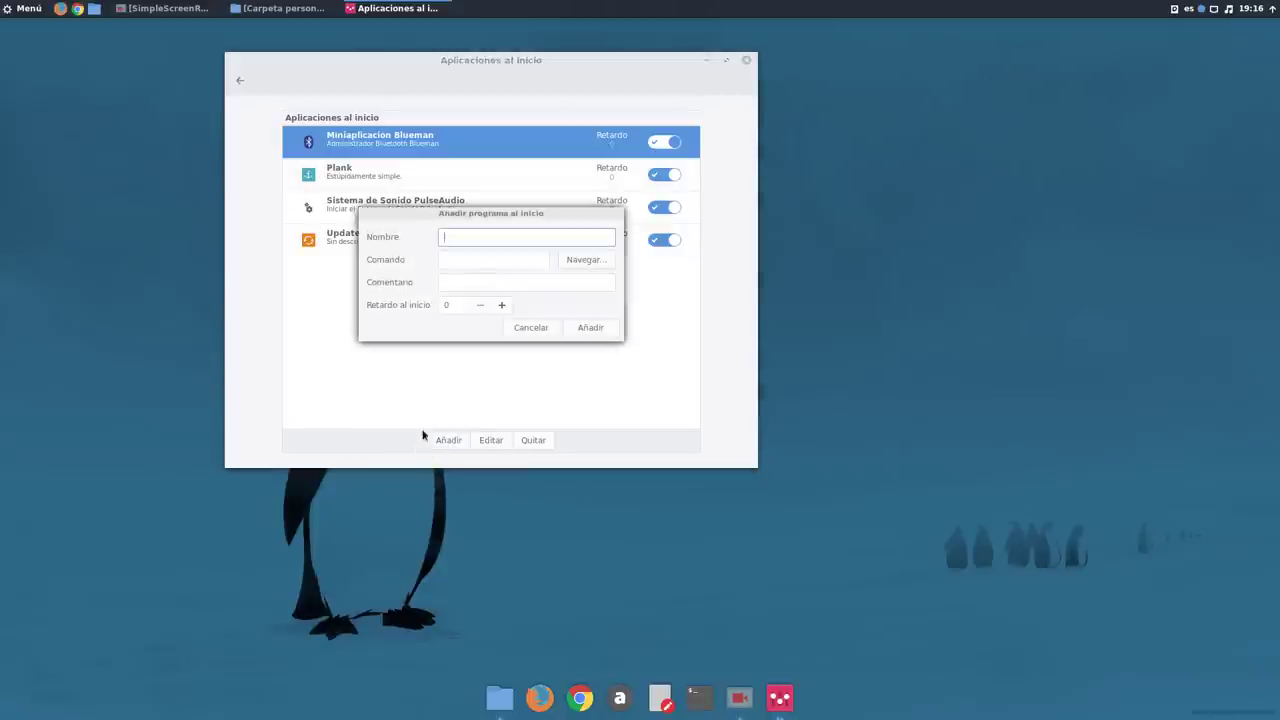
click(457, 259)
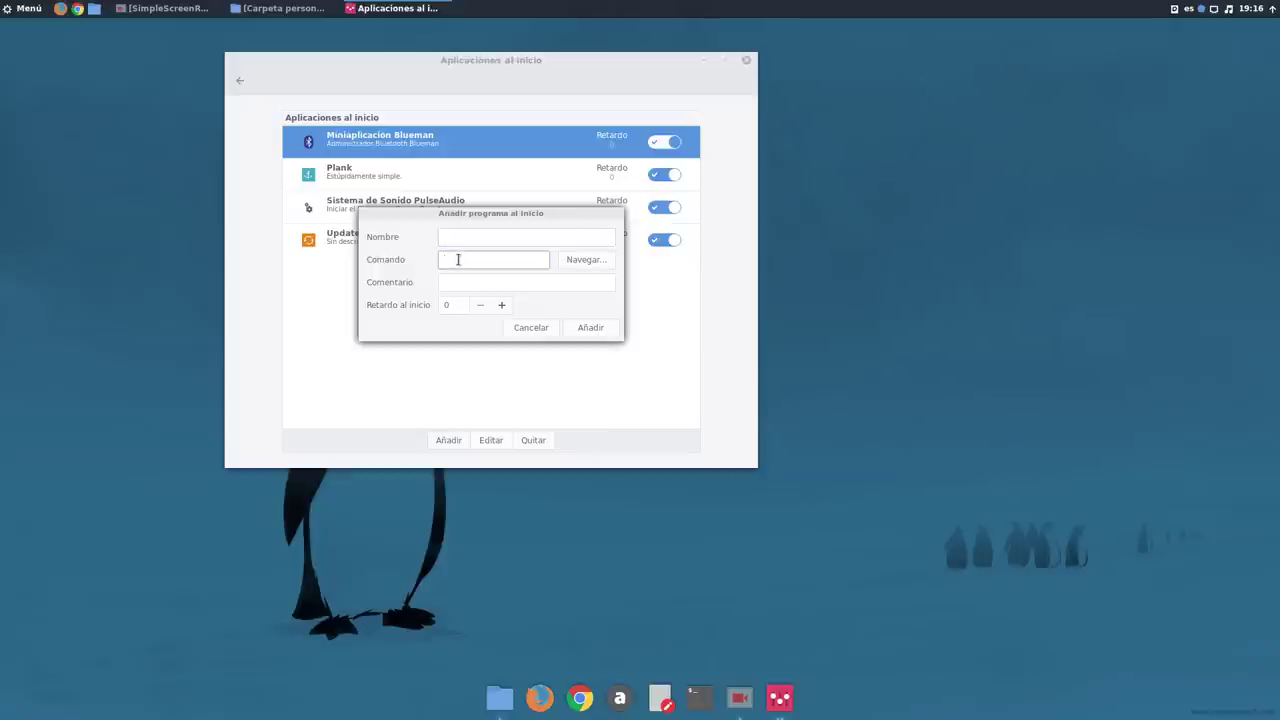
click(531, 328)
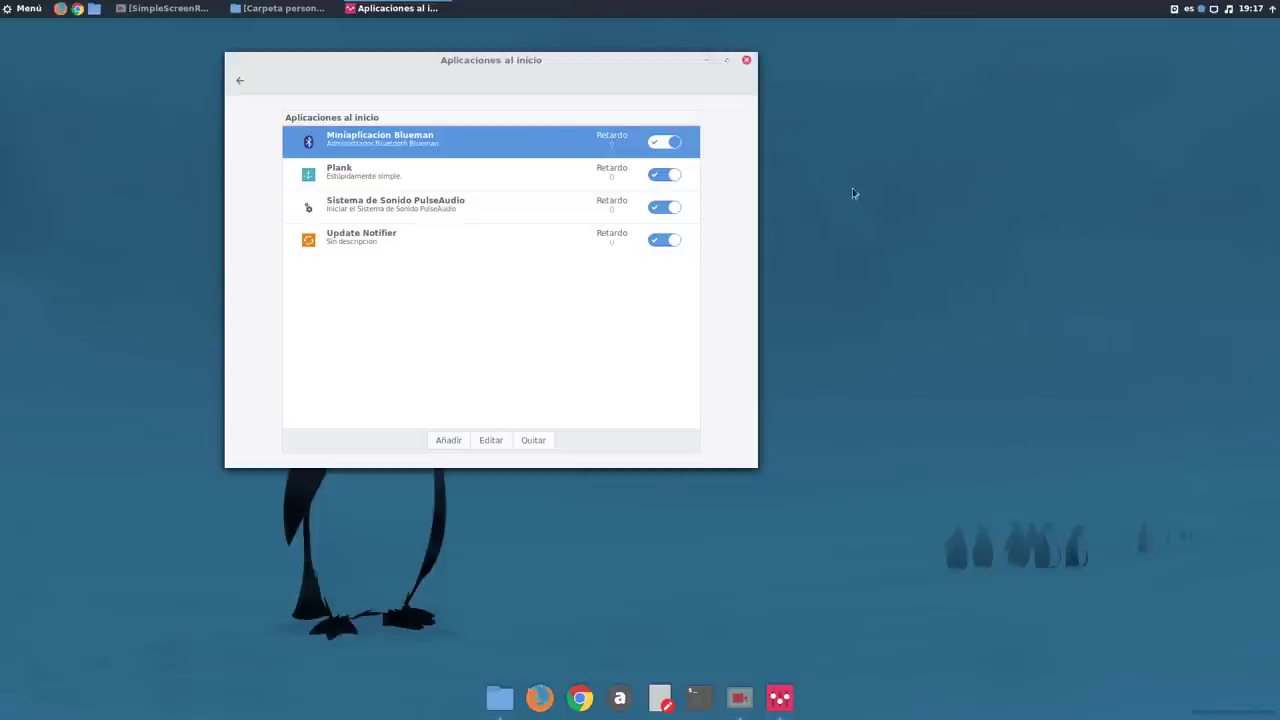
click(747, 61)
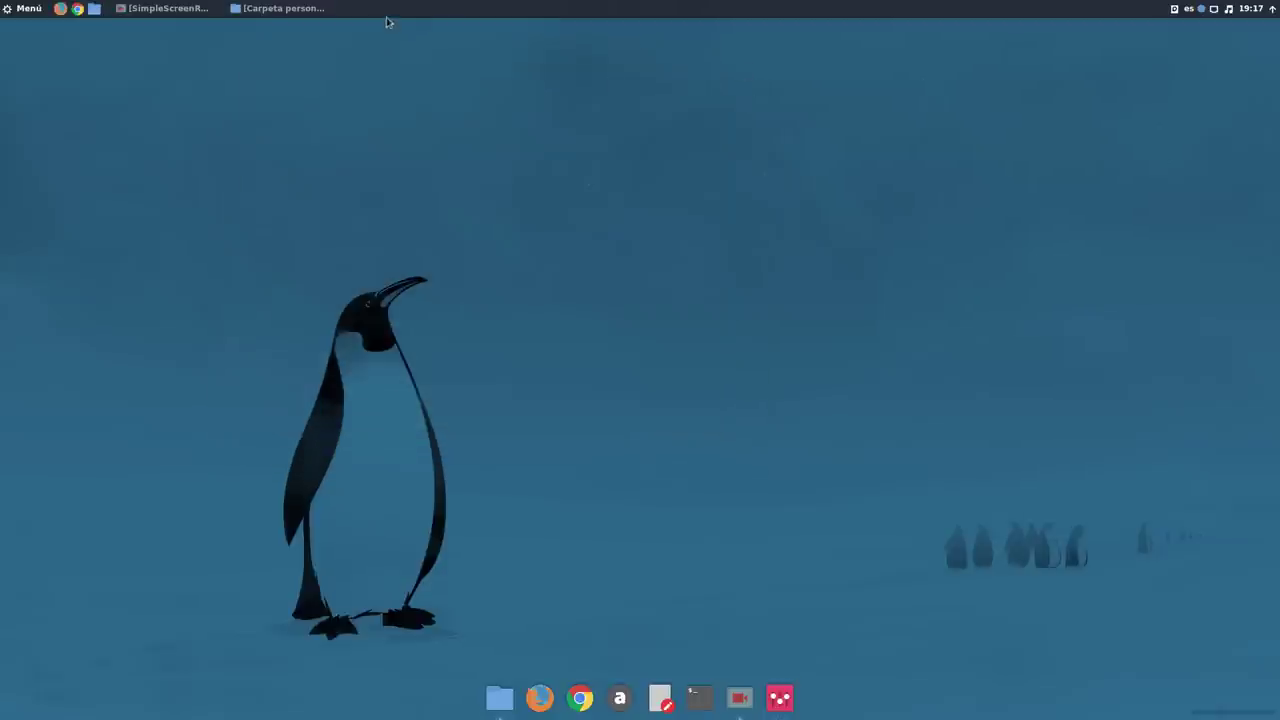
click(188, 9)
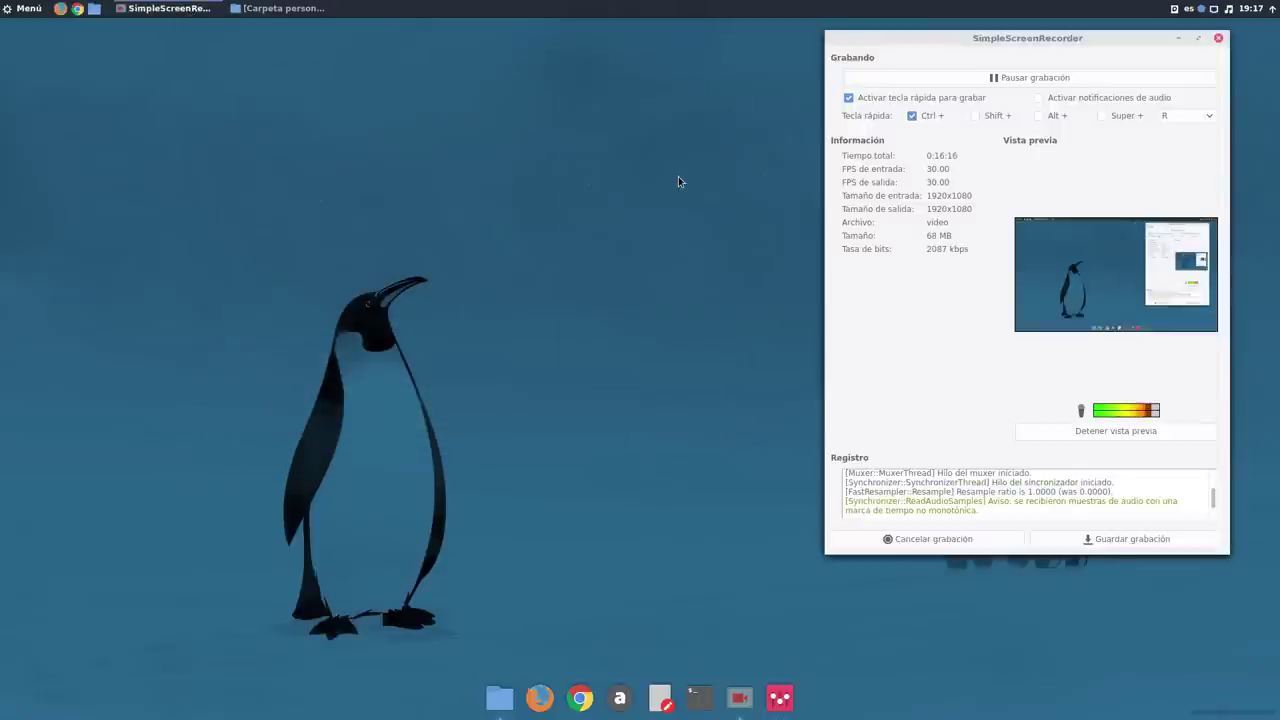